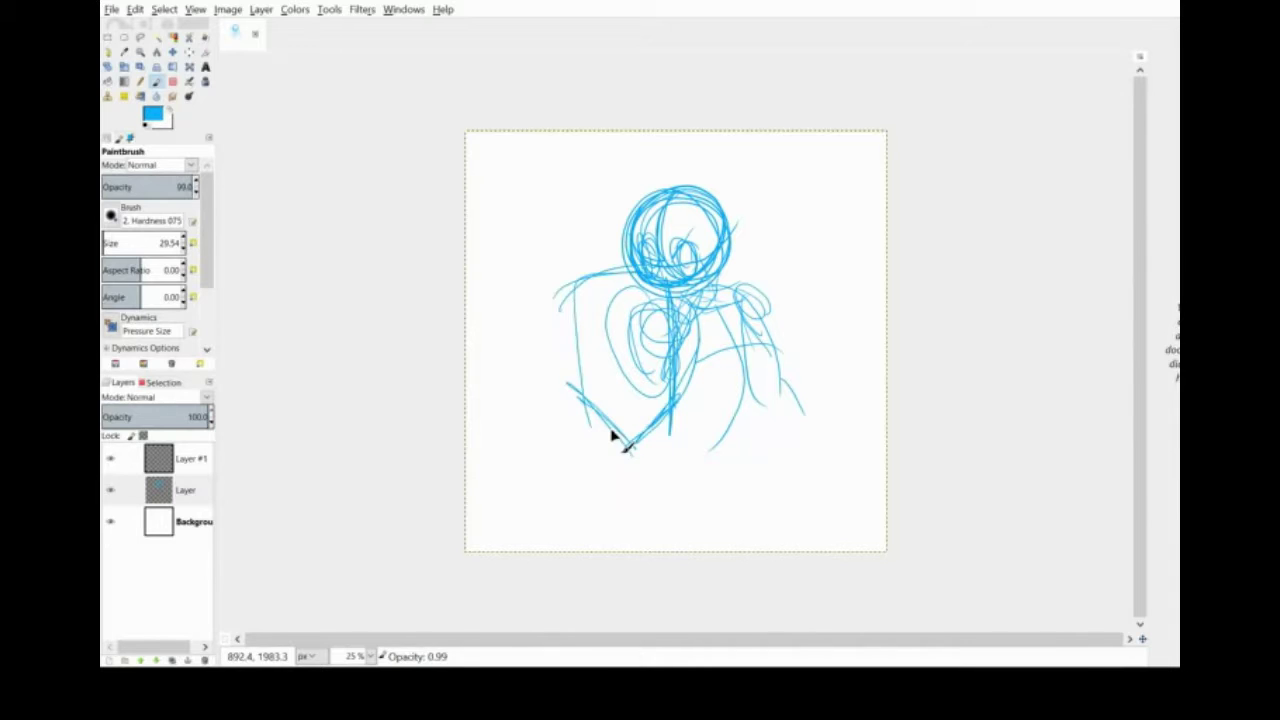
# Step: Rough out the legs, forearm, sword line and pointed hat of the figure with light blue brush strokes
pyautogui.moveTo(757, 288)
pyautogui.mouseDown()
pyautogui.moveTo(793, 342)
pyautogui.moveTo(739, 328)
pyautogui.moveTo(711, 356)
pyautogui.moveTo(776, 370)
pyautogui.moveTo(678, 355)
pyautogui.moveTo(720, 193)
pyautogui.moveTo(710, 265)
pyautogui.moveTo(681, 328)
pyautogui.moveTo(810, 450)
pyautogui.moveTo(683, 410)
pyautogui.moveTo(781, 435)
pyautogui.moveTo(623, 520)
pyautogui.moveTo(651, 458)
pyautogui.moveTo(733, 452)
pyautogui.moveTo(838, 543)
pyautogui.mouseUp()
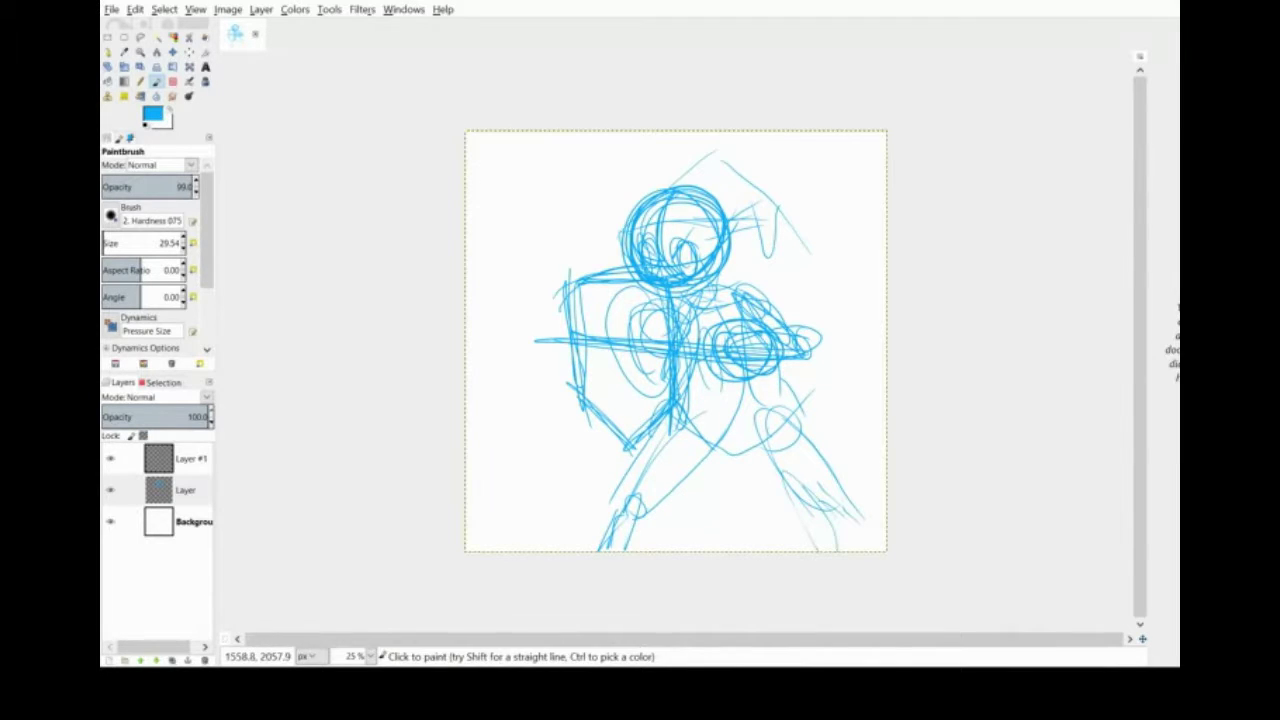
# Step: Choose a duller, darker blue and sketch the hair, facial features, ear and drooping hat over the head construction
pyautogui.click(370, 656)
pyautogui.click(360, 590)
pyautogui.moveTo(1140, 208); pyautogui.dragTo(1140, 132)
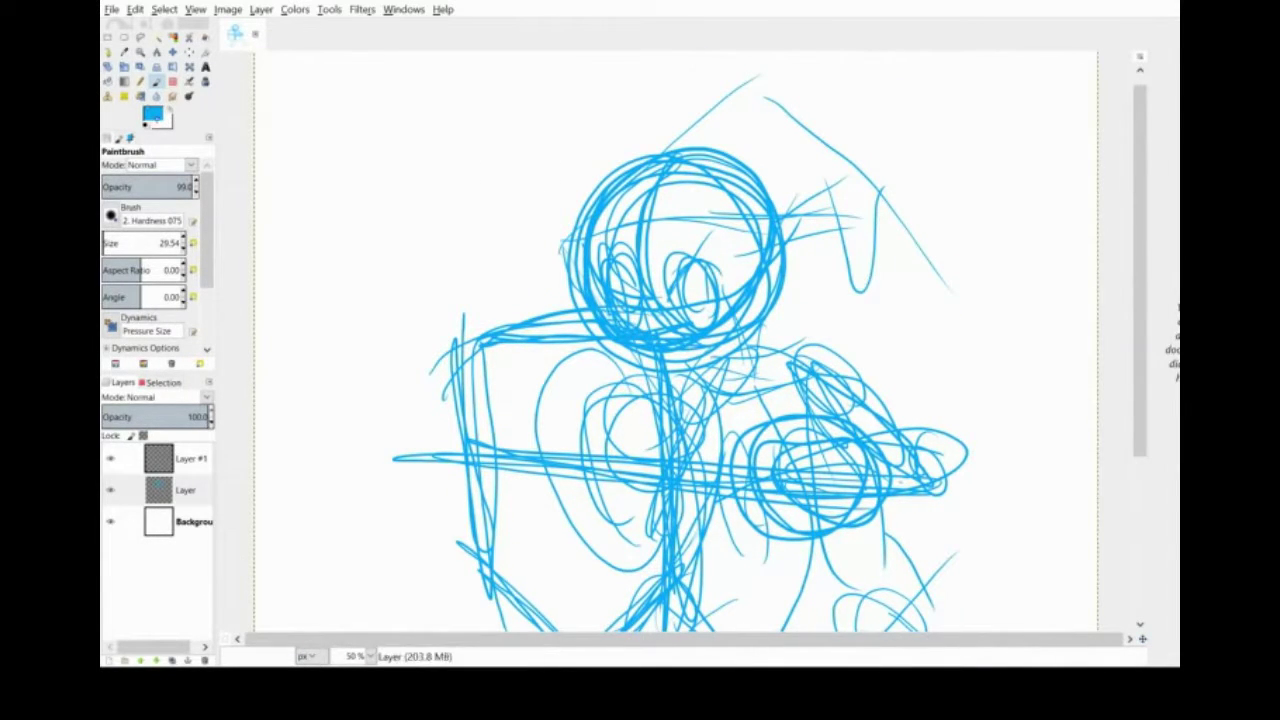
pyautogui.click(152, 115)
pyautogui.moveTo(648, 292); pyautogui.dragTo(646, 334)
pyautogui.moveTo(708, 186)
pyautogui.mouseDown()
pyautogui.moveTo(541, 227)
pyautogui.moveTo(723, 251)
pyautogui.moveTo(586, 317)
pyautogui.moveTo(709, 251)
pyautogui.moveTo(630, 252)
pyautogui.mouseUp()
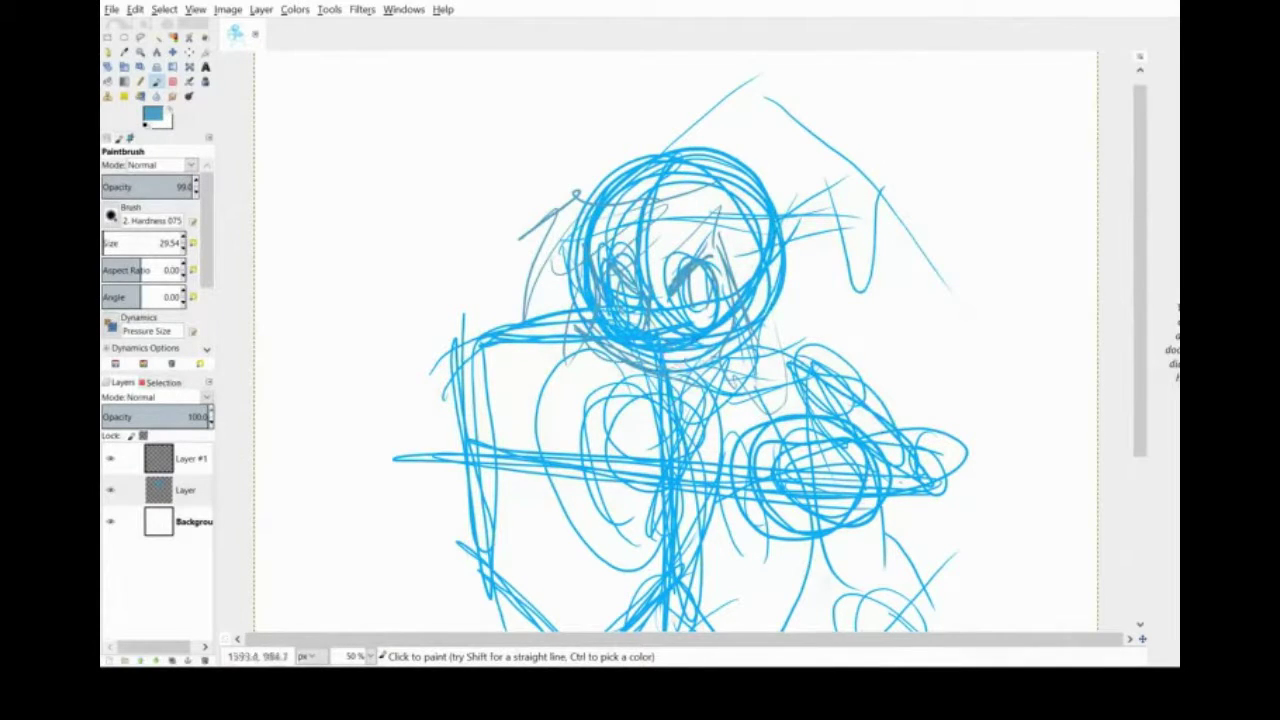
pyautogui.moveTo(762, 265)
pyautogui.mouseDown()
pyautogui.moveTo(739, 330)
pyautogui.moveTo(797, 230)
pyautogui.moveTo(810, 266)
pyautogui.moveTo(534, 283)
pyautogui.moveTo(650, 193)
pyautogui.moveTo(591, 176)
pyautogui.moveTo(764, 240)
pyautogui.moveTo(801, 104)
pyautogui.mouseUp()
pyautogui.moveTo(803, 173)
pyautogui.mouseDown()
pyautogui.moveTo(829, 309)
pyautogui.moveTo(776, 370)
pyautogui.mouseUp()
pyautogui.press('less')
pyautogui.moveTo(766, 100)
pyautogui.mouseDown()
pyautogui.moveTo(843, 226)
pyautogui.moveTo(881, 193)
pyautogui.mouseUp()
# Step: Sketch the bent arm, the fist around the hilt and the long sword blade extending across the shield in darker blue
pyautogui.moveTo(1142, 271); pyautogui.dragTo(1147, 364)
pyautogui.moveTo(862, 267); pyautogui.dragTo(903, 285)
pyautogui.moveTo(706, 348); pyautogui.dragTo(560, 620)
pyautogui.moveTo(790, 221)
pyautogui.mouseDown()
pyautogui.moveTo(742, 268)
pyautogui.moveTo(712, 262)
pyautogui.moveTo(770, 205)
pyautogui.moveTo(708, 242)
pyautogui.moveTo(795, 210)
pyautogui.moveTo(852, 230)
pyautogui.moveTo(850, 283)
pyautogui.moveTo(912, 328)
pyautogui.moveTo(888, 243)
pyautogui.moveTo(831, 307)
pyautogui.moveTo(832, 368)
pyautogui.moveTo(926, 296)
pyautogui.moveTo(884, 261)
pyautogui.moveTo(877, 335)
pyautogui.moveTo(868, 293)
pyautogui.moveTo(942, 363)
pyautogui.moveTo(880, 300)
pyautogui.moveTo(786, 296)
pyautogui.moveTo(779, 388)
pyautogui.moveTo(763, 381)
pyautogui.moveTo(834, 334)
pyautogui.moveTo(826, 322)
pyautogui.moveTo(790, 333)
pyautogui.mouseUp()
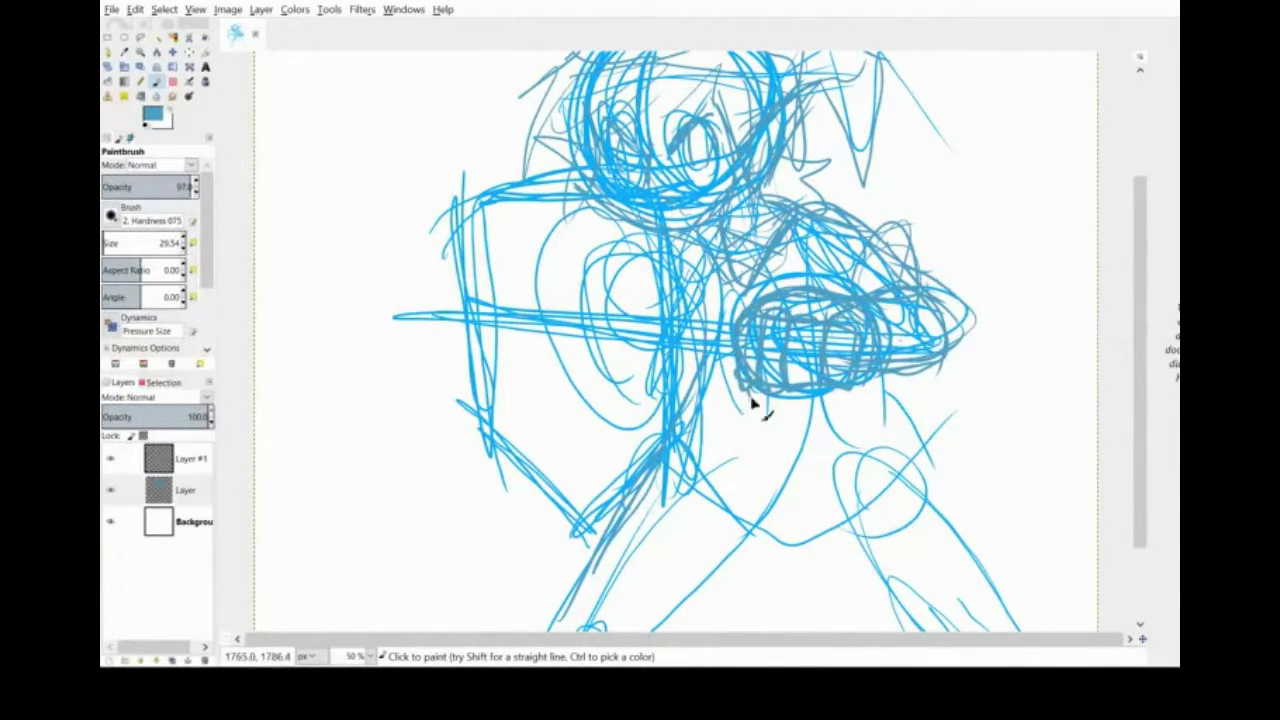
pyautogui.moveTo(754, 404)
pyautogui.mouseDown()
pyautogui.moveTo(741, 305)
pyautogui.moveTo(750, 388)
pyautogui.mouseUp()
pyautogui.moveTo(740, 330); pyautogui.dragTo(650, 328)
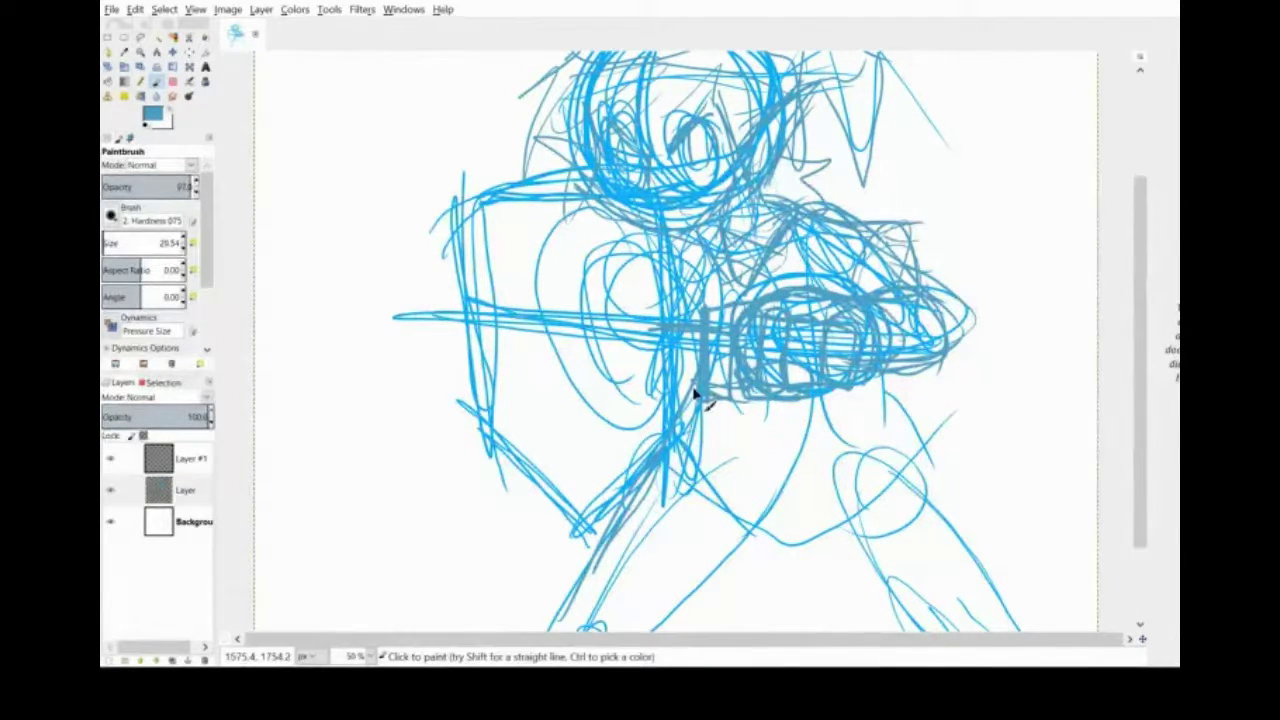
pyautogui.moveTo(697, 322)
pyautogui.mouseDown()
pyautogui.moveTo(537, 362)
pyautogui.moveTo(465, 344)
pyautogui.moveTo(412, 353)
pyautogui.moveTo(589, 329)
pyautogui.moveTo(529, 365)
pyautogui.moveTo(362, 337)
pyautogui.mouseUp()
pyautogui.moveTo(575, 385)
pyautogui.mouseDown()
pyautogui.moveTo(591, 491)
pyautogui.moveTo(700, 337)
pyautogui.moveTo(543, 206)
pyautogui.moveTo(548, 362)
pyautogui.mouseUp()
# Step: Sketch the flared tunic hem, both legs and the boot cuffs in darker blue
pyautogui.scroll(-3, 886, 366)
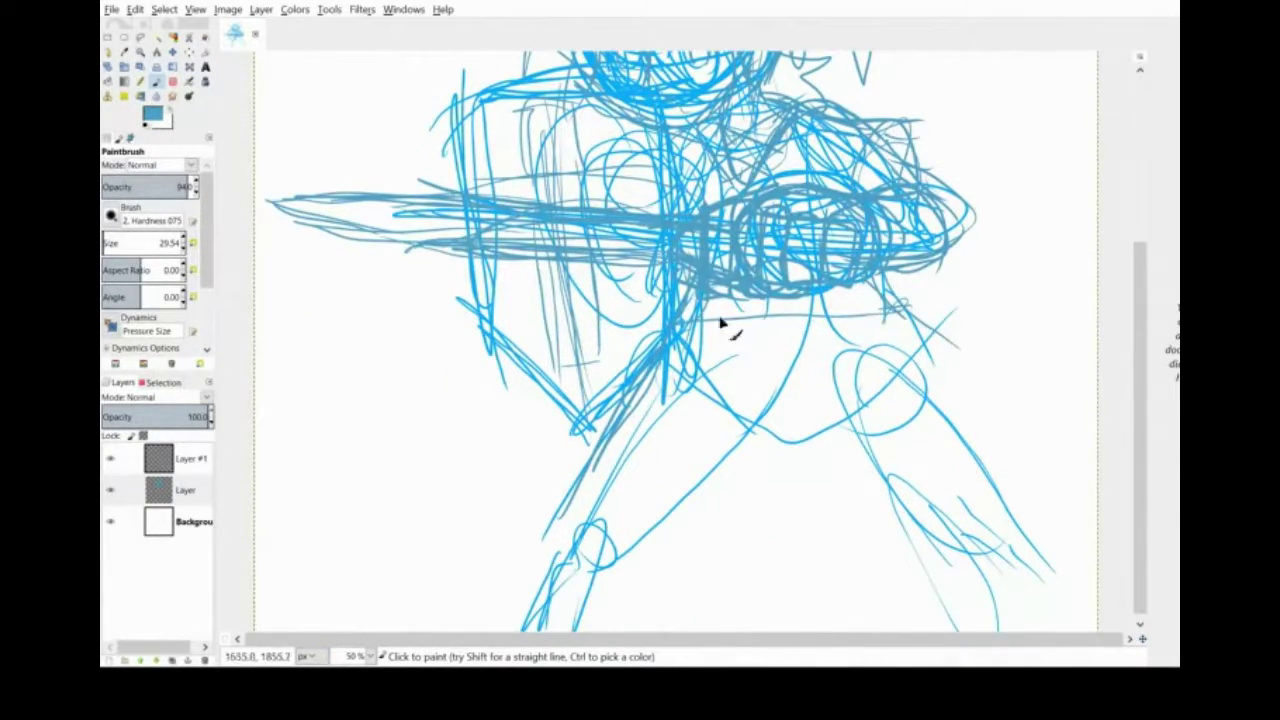
pyautogui.moveTo(950, 322); pyautogui.dragTo(1045, 462)
pyautogui.moveTo(915, 536)
pyautogui.mouseDown()
pyautogui.moveTo(571, 409)
pyautogui.moveTo(971, 414)
pyautogui.moveTo(877, 489)
pyautogui.moveTo(1090, 626)
pyautogui.mouseUp()
pyautogui.moveTo(982, 626); pyautogui.dragTo(1086, 606)
pyautogui.moveTo(606, 424)
pyautogui.mouseDown()
pyautogui.moveTo(557, 543)
pyautogui.moveTo(494, 609)
pyautogui.mouseUp()
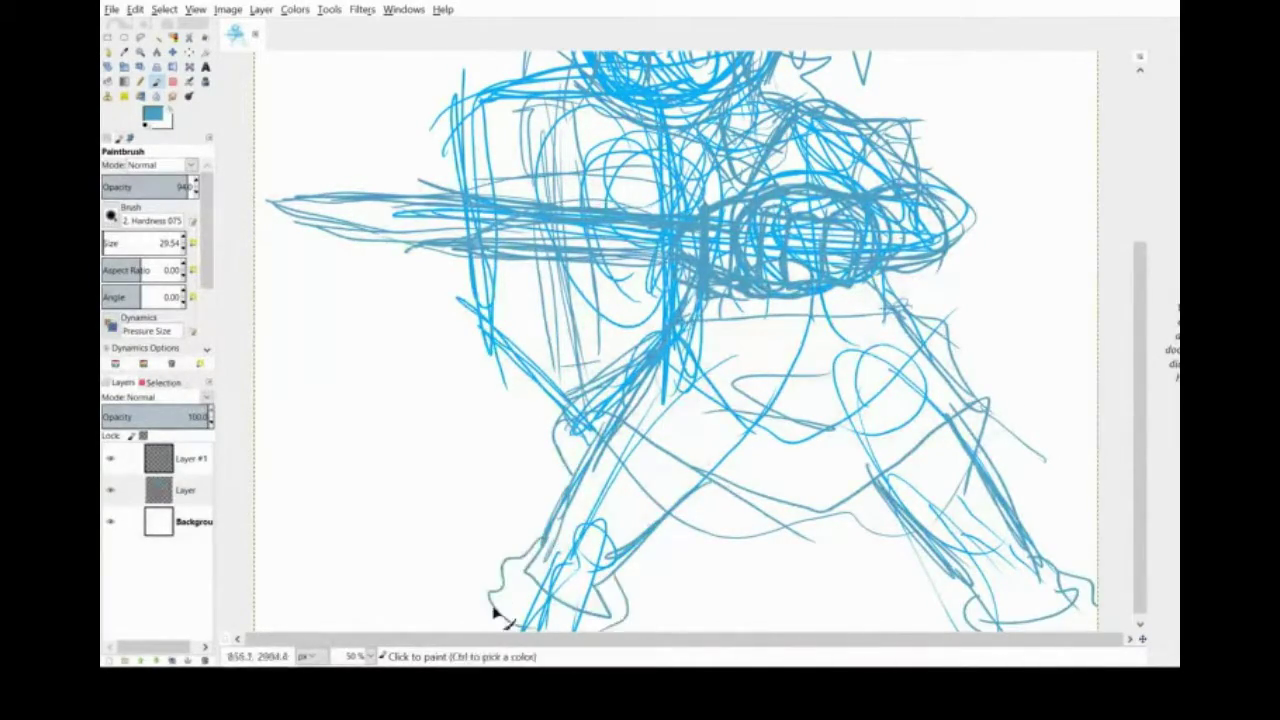
# Step: Reset the brush color to black, lower the sketch layer's opacity and make Layer #1 active for inking
pyautogui.moveTo(1140, 432); pyautogui.dragTo(1139, 240)
pyautogui.click(145, 124)
pyautogui.click(190, 459)
pyautogui.click(370, 657)
pyautogui.click(352, 598)
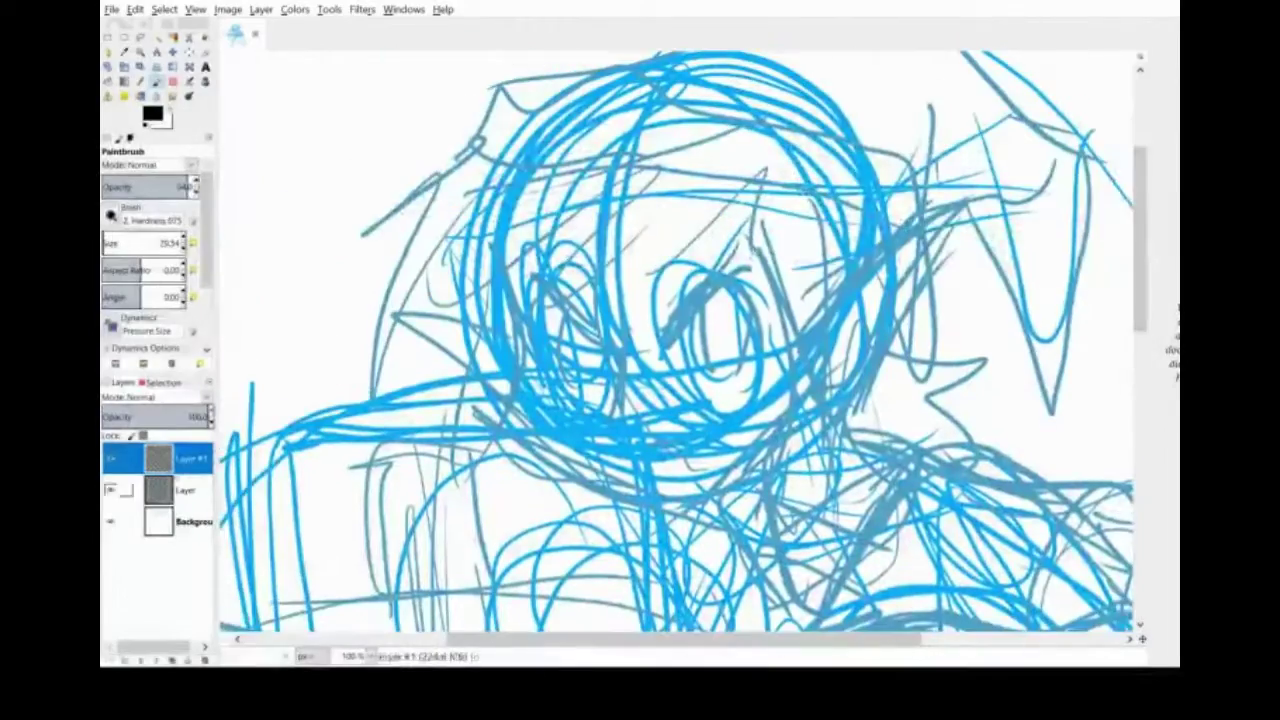
pyautogui.click(186, 490)
pyautogui.moveTo(206, 414); pyautogui.dragTo(167, 414)
pyautogui.click(190, 459)
# Step: Ink the long pointed lock of hair hanging beside the face in black
pyautogui.moveTo(1139, 240); pyautogui.dragTo(1139, 275)
pyautogui.moveTo(717, 101); pyautogui.dragTo(812, 98)
pyautogui.moveTo(760, 120)
pyautogui.mouseDown()
pyautogui.moveTo(761, 438)
pyautogui.moveTo(880, 473)
pyautogui.mouseUp()
pyautogui.moveTo(880, 473); pyautogui.dragTo(860, 258)
pyautogui.moveTo(833, 86); pyautogui.dragTo(877, 293)
# Step: Ink the spiky fringe across the forehead and the swept hair on the far side of the head
pyautogui.moveTo(1139, 275); pyautogui.dragTo(1139, 231)
pyautogui.moveTo(745, 208); pyautogui.dragTo(614, 236)
pyautogui.moveTo(543, 188); pyautogui.dragTo(305, 300)
pyautogui.moveTo(305, 300); pyautogui.dragTo(428, 242)
pyautogui.moveTo(418, 260)
pyautogui.mouseDown()
pyautogui.moveTo(417, 380)
pyautogui.moveTo(500, 304)
pyautogui.mouseUp()
pyautogui.moveTo(563, 237); pyautogui.dragTo(480, 342)
pyautogui.moveTo(480, 342); pyautogui.dragTo(608, 260)
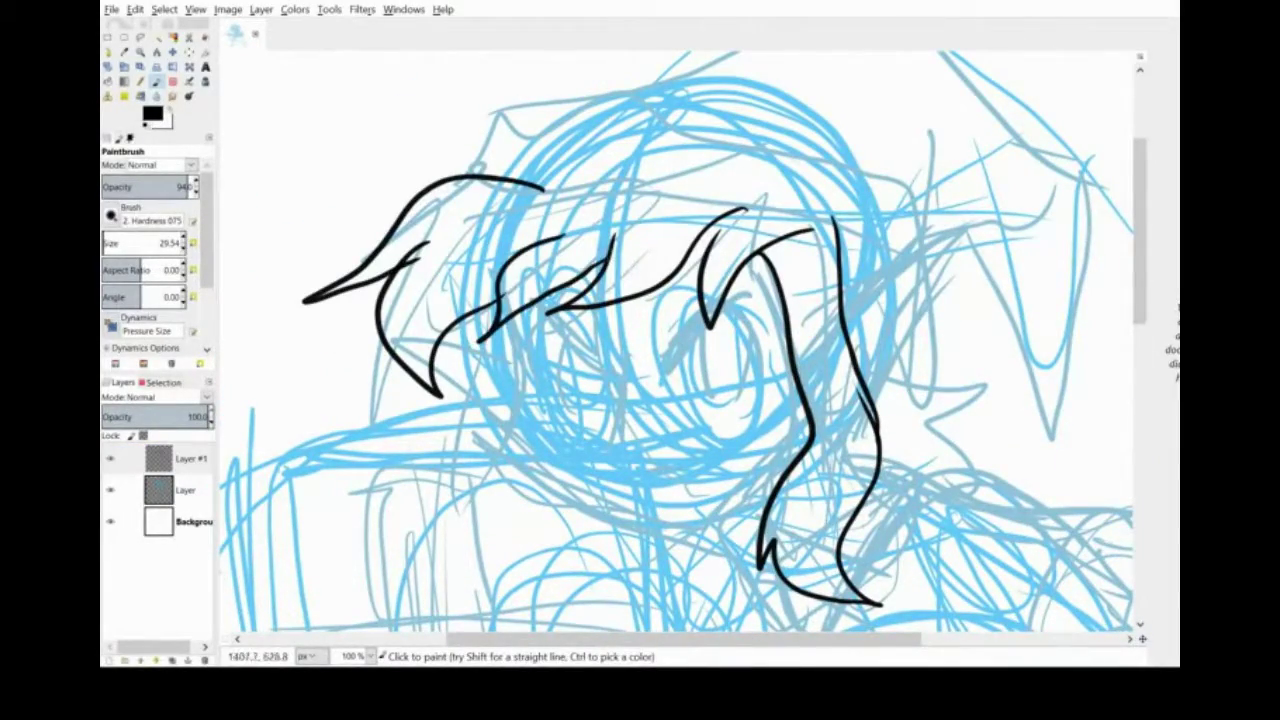
# Step: Ink the long pointed ear with its inner contour lines beside the hair lock
pyautogui.moveTo(543, 188)
pyautogui.mouseDown()
pyautogui.moveTo(895, 315)
pyautogui.moveTo(1004, 226)
pyautogui.mouseUp()
pyautogui.hotkey('ctrl', 'z')
pyautogui.moveTo(875, 410); pyautogui.dragTo(1005, 228)
pyautogui.moveTo(853, 346); pyautogui.dragTo(976, 242)
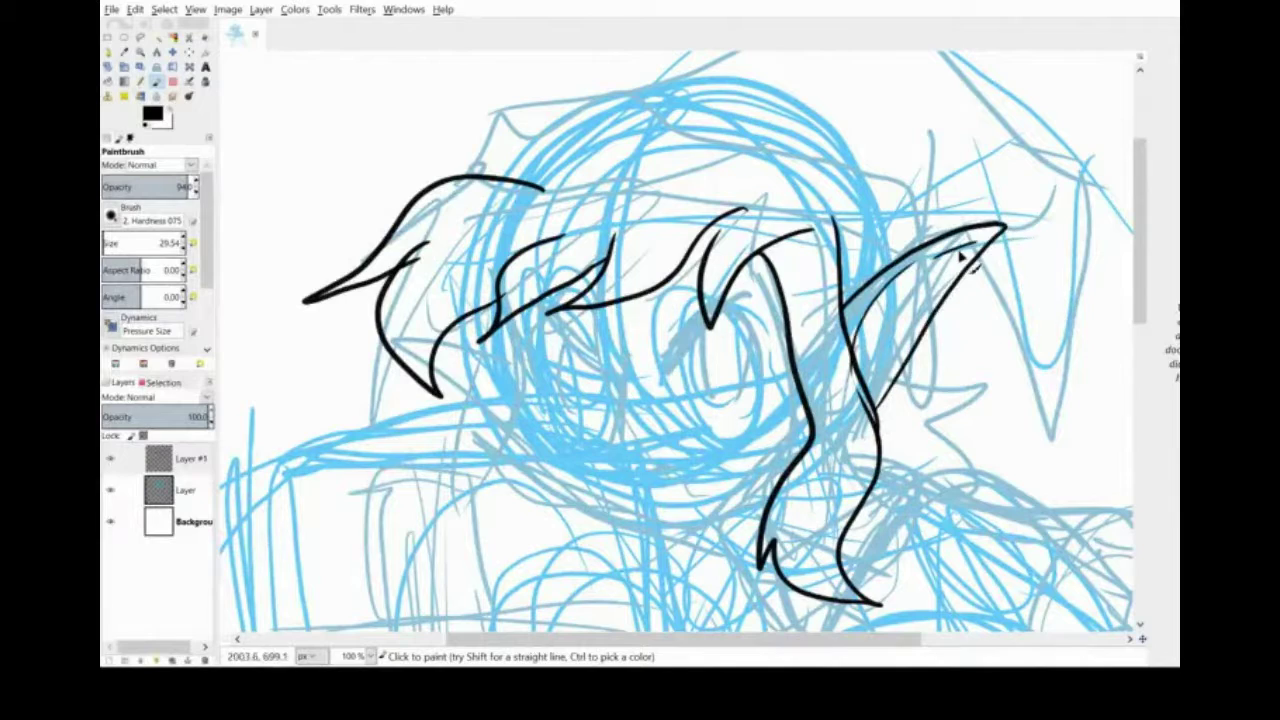
pyautogui.moveTo(928, 290); pyautogui.dragTo(905, 333)
# Step: Ink the hat's band with crease marks and the peaked upper outline of the hat
pyautogui.moveTo(475, 176)
pyautogui.mouseDown()
pyautogui.moveTo(556, 120)
pyautogui.moveTo(909, 250)
pyautogui.mouseUp()
pyautogui.moveTo(543, 188)
pyautogui.mouseDown()
pyautogui.moveTo(848, 262)
pyautogui.moveTo(849, 298)
pyautogui.mouseUp()
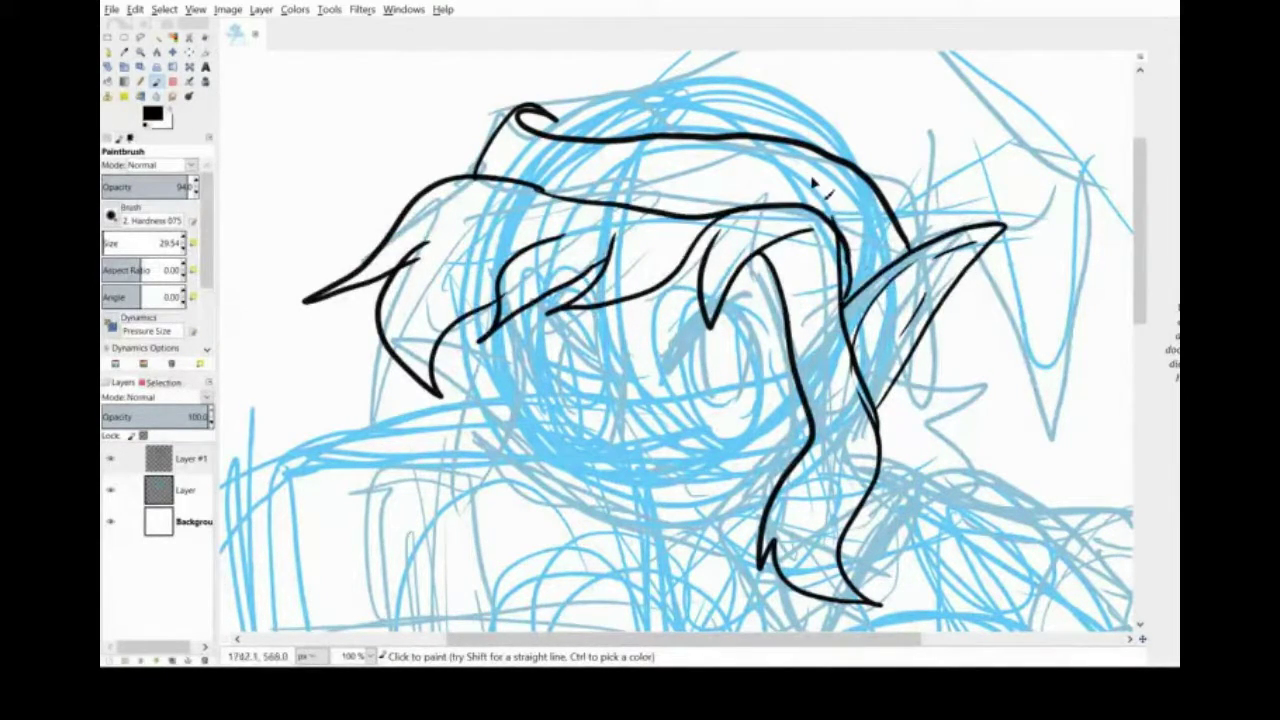
pyautogui.moveTo(692, 170); pyautogui.dragTo(590, 162)
pyautogui.click(514, 147)
pyautogui.moveTo(1140, 230); pyautogui.dragTo(1140, 190)
pyautogui.moveTo(535, 240)
pyautogui.mouseDown()
pyautogui.moveTo(824, 118)
pyautogui.moveTo(1090, 240)
pyautogui.mouseUp()
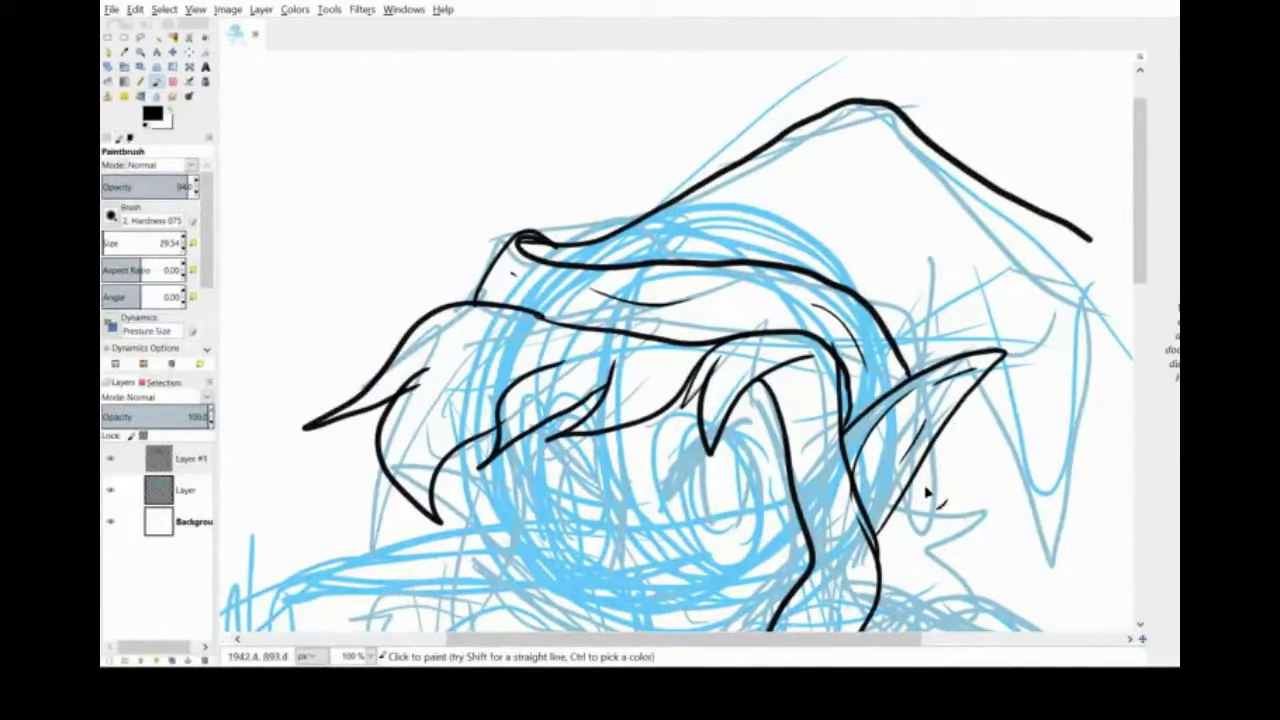
# Step: Ink the ear's lower edge and the hat's drooping tip, with a solid black fold on its inner side
pyautogui.moveTo(932, 450)
pyautogui.mouseDown()
pyautogui.moveTo(878, 550)
pyautogui.moveTo(985, 460)
pyautogui.mouseUp()
pyautogui.moveTo(1031, 332); pyautogui.dragTo(1025, 378)
pyautogui.moveTo(1090, 240); pyautogui.dragTo(1064, 524)
pyautogui.moveTo(1064, 524); pyautogui.dragTo(1004, 416)
pyautogui.moveTo(1026, 378)
pyautogui.mouseDown()
pyautogui.moveTo(1003, 414)
pyautogui.moveTo(1028, 468)
pyautogui.mouseUp()
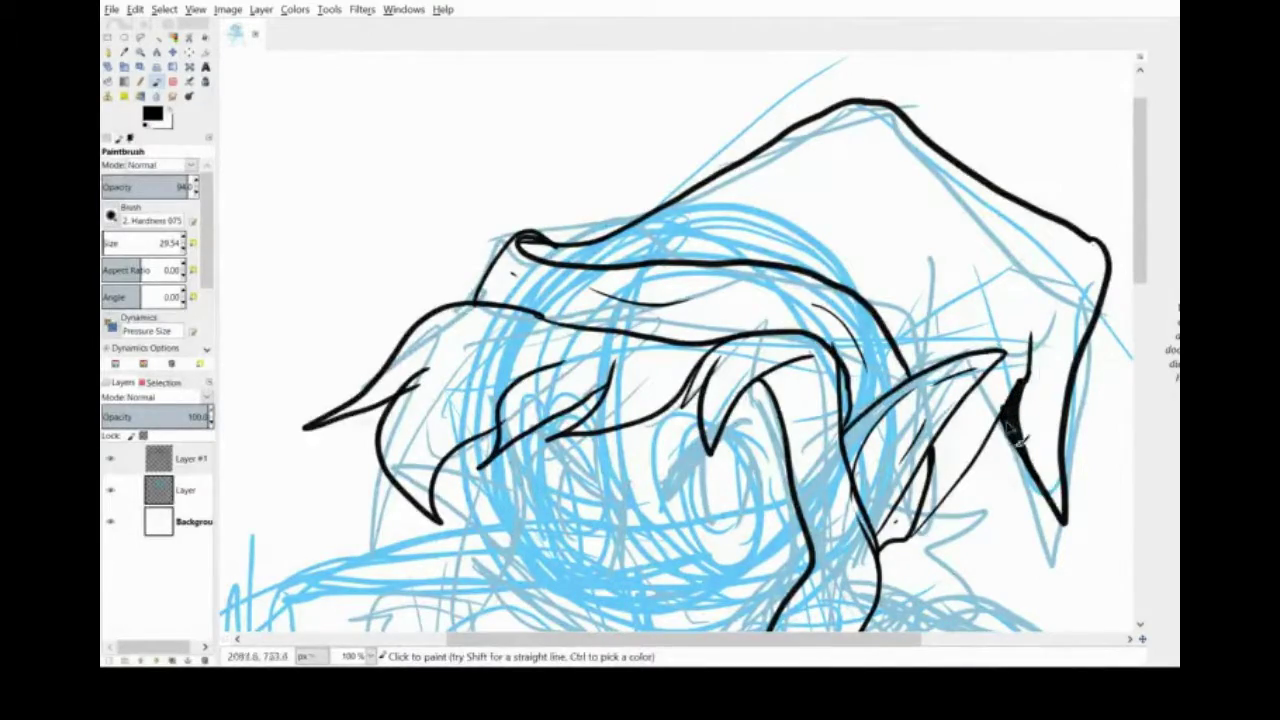
# Step: Ink the small hair tuft below the ear and the shield's curved top edge across the face
pyautogui.moveTo(1140, 215); pyautogui.dragTo(1140, 307)
pyautogui.moveTo(905, 254); pyautogui.dragTo(935, 314)
pyautogui.scroll(-1, 223, 271)
pyautogui.moveTo(225, 265); pyautogui.dragTo(665, 355)
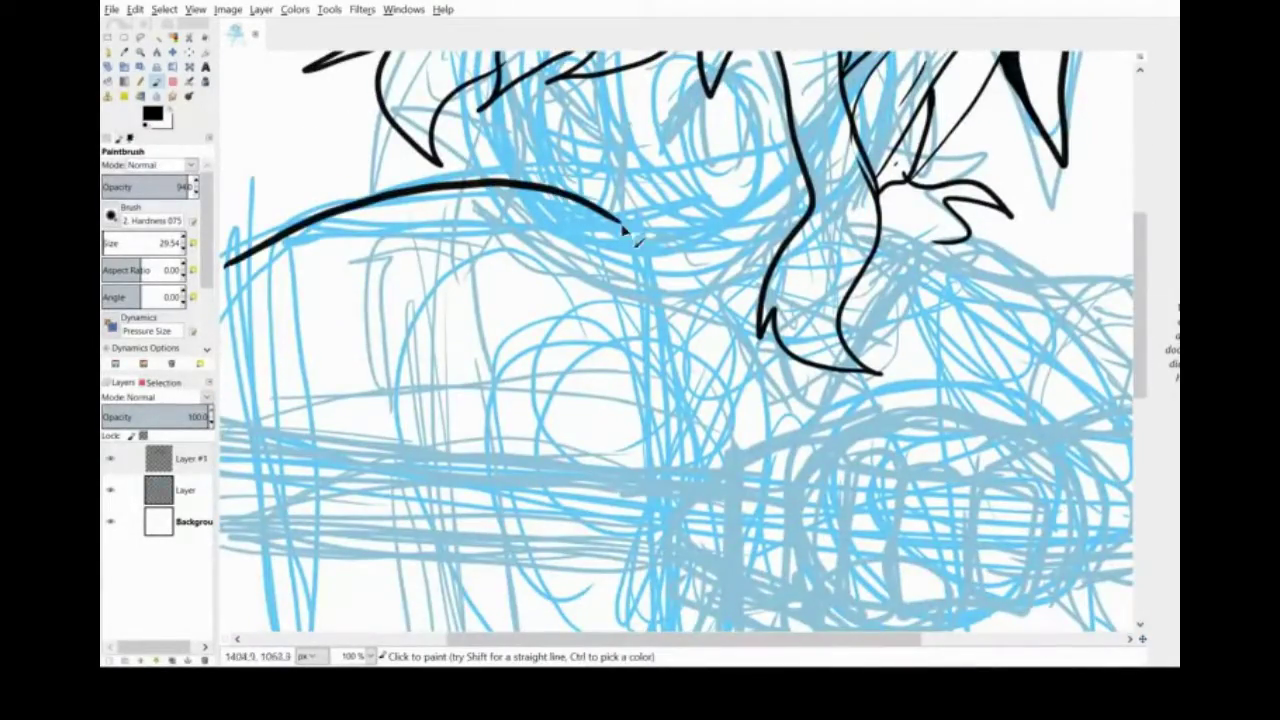
# Step: Ink the basic eye outlines, the mouth and the chin line between the shield and the hair lock
pyautogui.scroll(3, 732, 270)
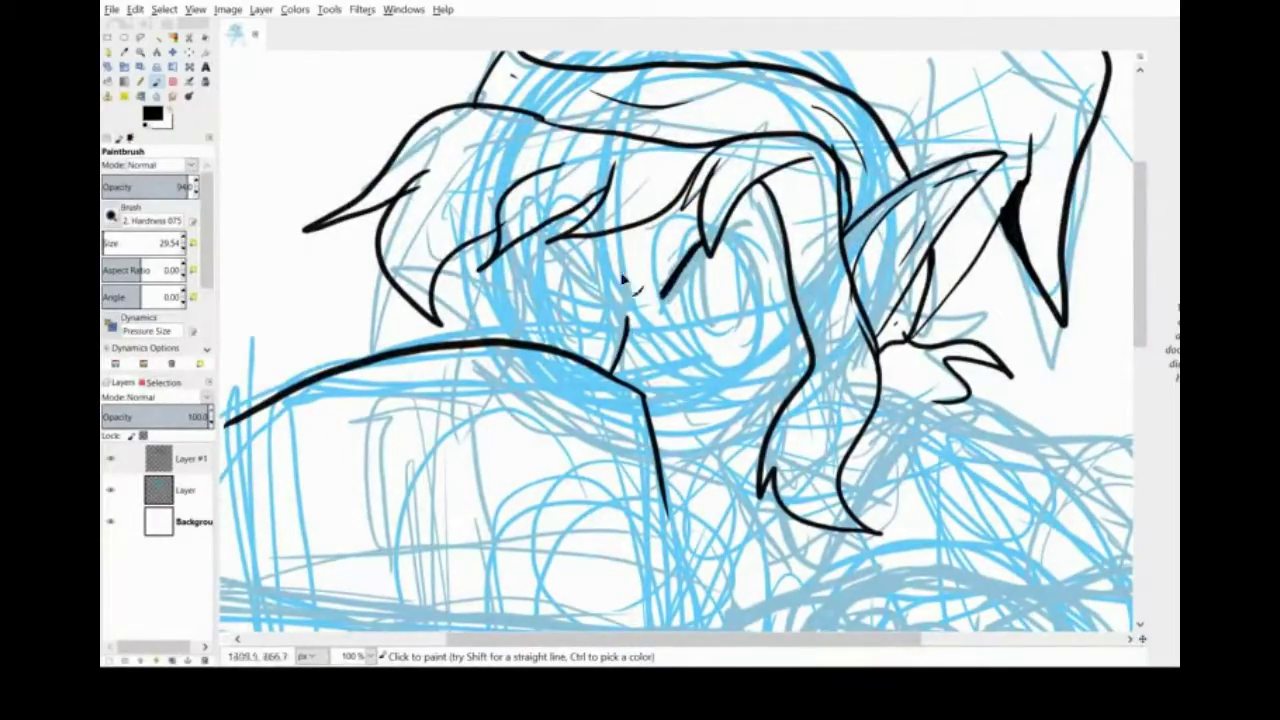
pyautogui.moveTo(701, 362); pyautogui.dragTo(769, 328)
pyautogui.moveTo(655, 428); pyautogui.dragTo(696, 414)
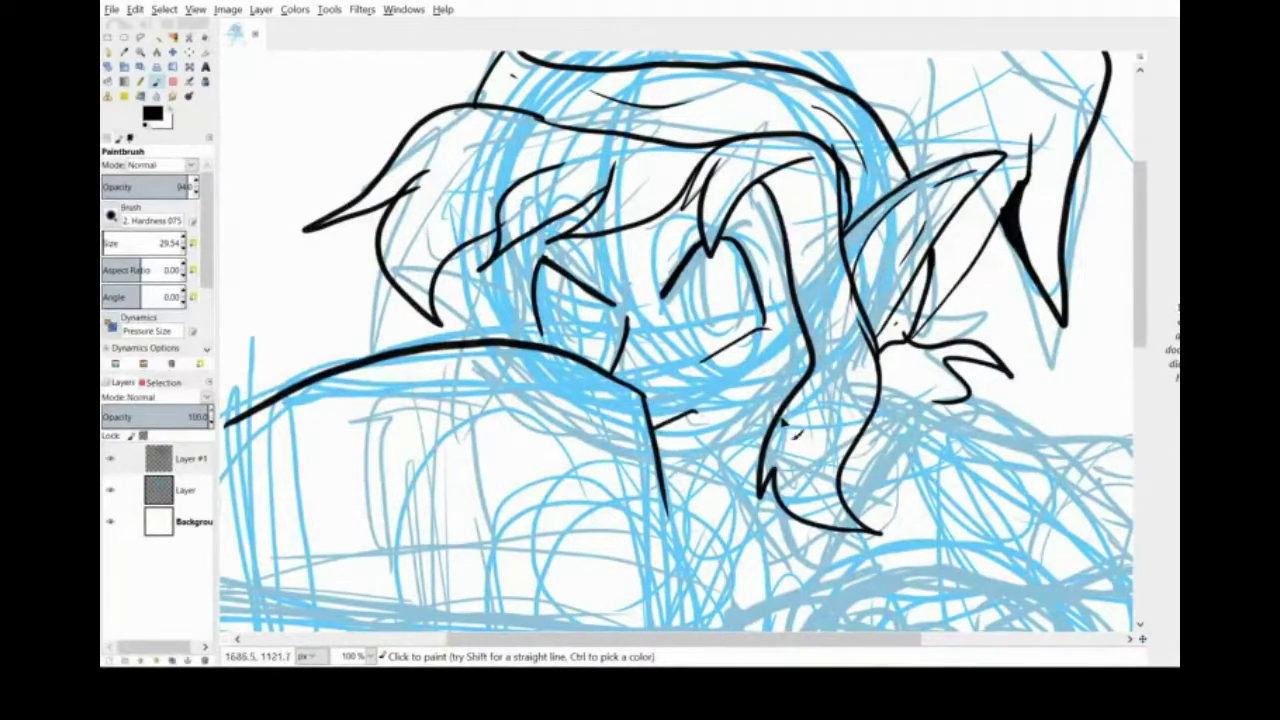
pyautogui.hotkey('ctrl', 'z')
pyautogui.moveTo(771, 424)
pyautogui.mouseDown()
pyautogui.moveTo(660, 462)
pyautogui.moveTo(711, 465)
pyautogui.moveTo(765, 440)
pyautogui.mouseUp()
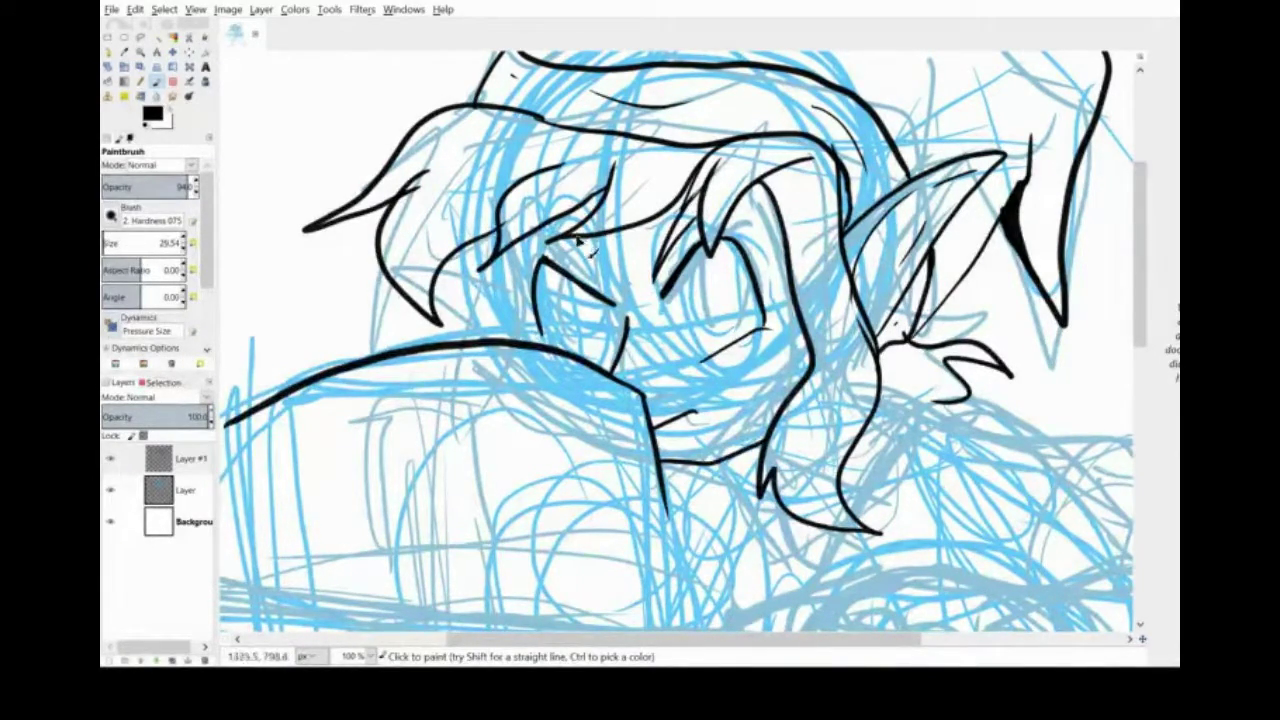
# Step: Detail both eyes with irises and highlights, and ink the angry eyebrow and the side hair strands
pyautogui.moveTo(663, 297); pyautogui.dragTo(697, 359)
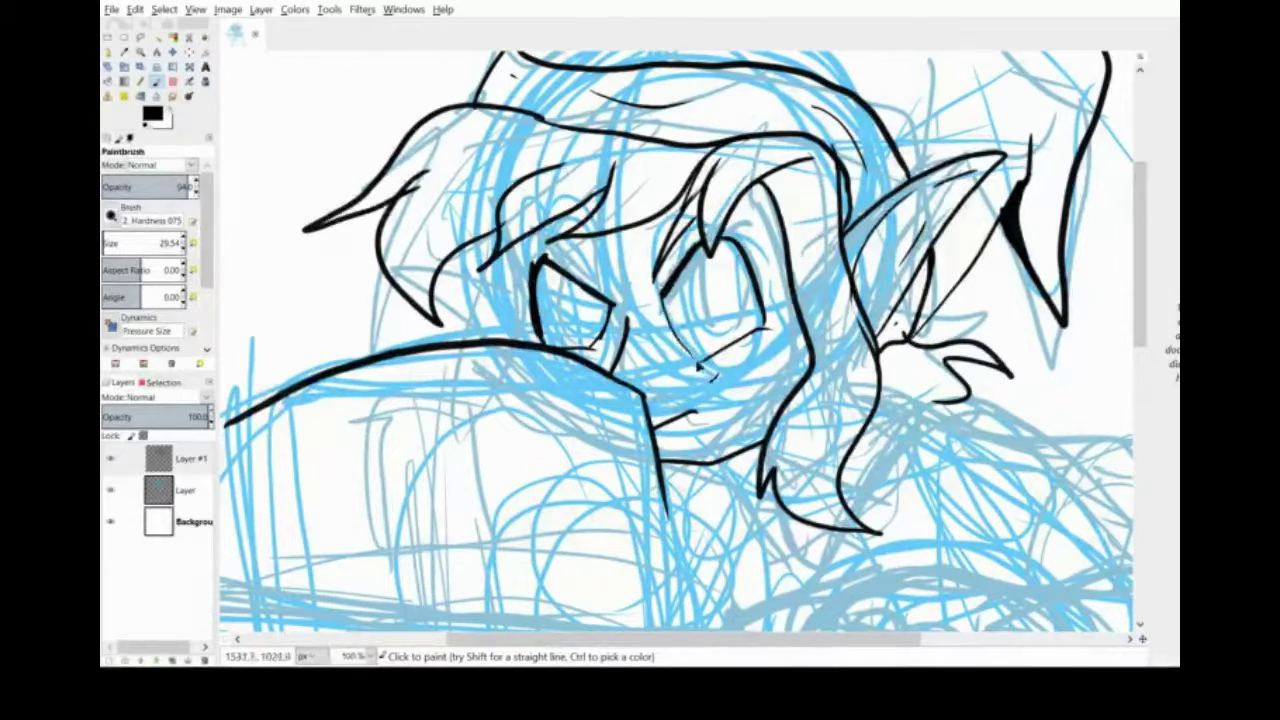
pyautogui.moveTo(733, 259)
pyautogui.mouseDown()
pyautogui.moveTo(724, 340)
pyautogui.moveTo(752, 328)
pyautogui.moveTo(743, 334)
pyautogui.mouseUp()
pyautogui.moveTo(595, 302); pyautogui.dragTo(608, 313)
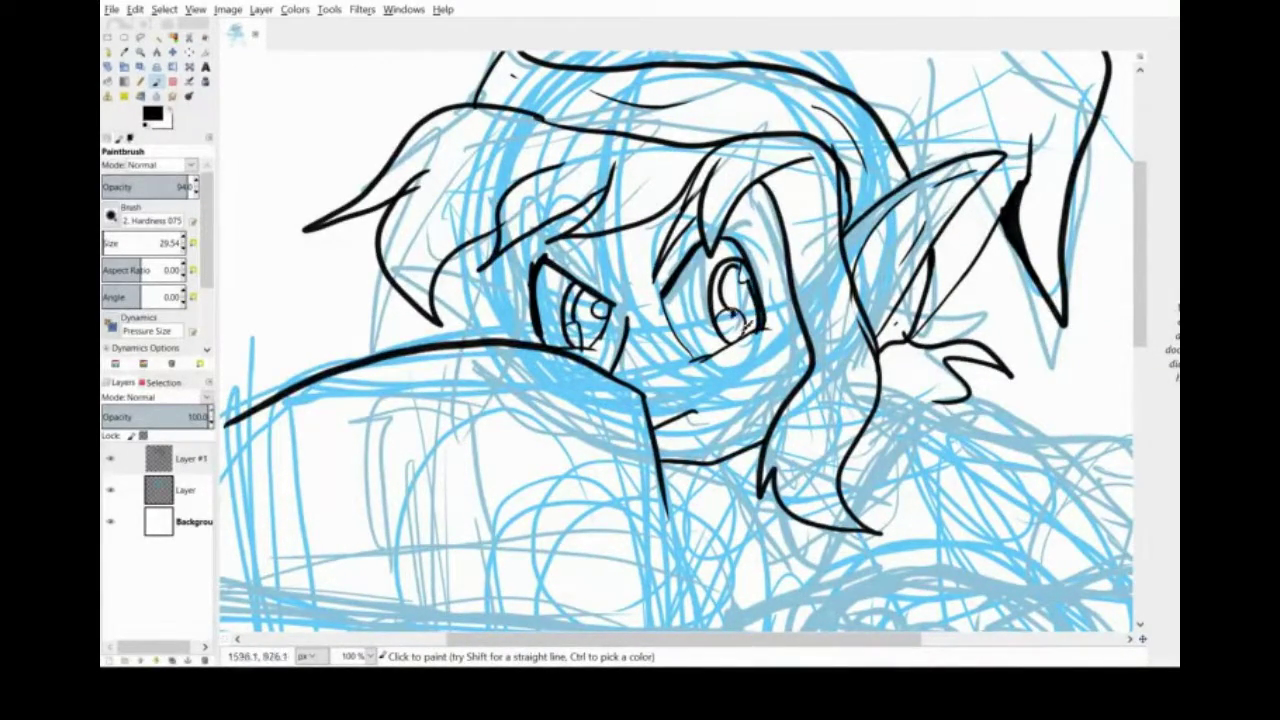
pyautogui.moveTo(604, 272); pyautogui.dragTo(545, 234)
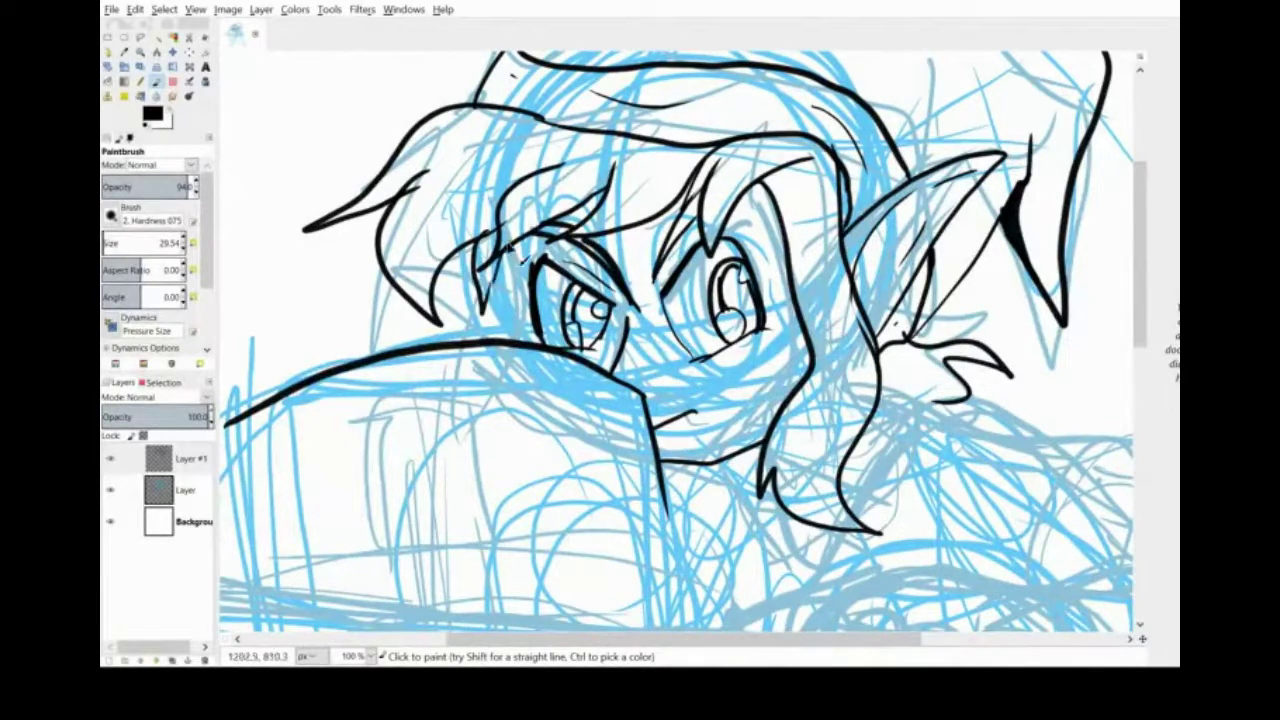
pyautogui.moveTo(494, 272); pyautogui.dragTo(510, 342)
pyautogui.moveTo(498, 296); pyautogui.dragTo(535, 322)
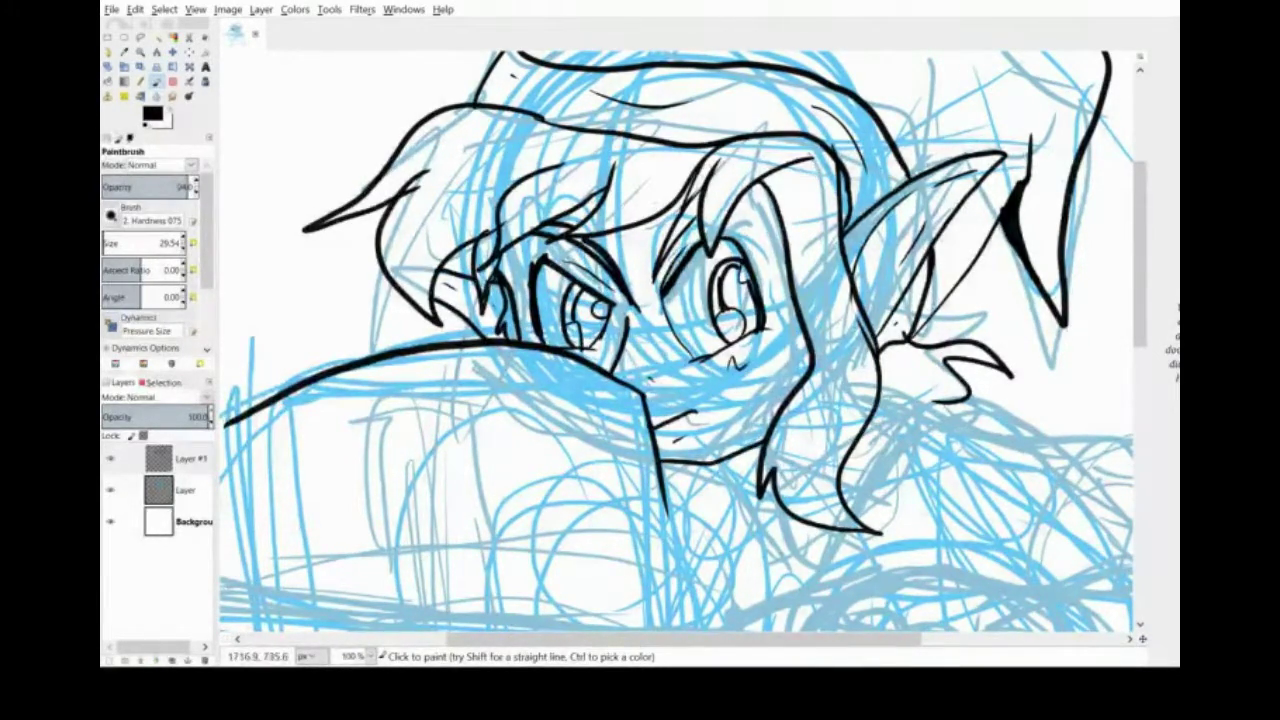
# Step: Add small texture marks to the hat and fill the narrow enclosed gaps in the ear and hat with black
pyautogui.moveTo(1140, 298)
pyautogui.mouseDown()
pyautogui.moveTo(1140, 223)
pyautogui.moveTo(1140, 254)
pyautogui.mouseUp()
pyautogui.moveTo(921, 441); pyautogui.dragTo(944, 432)
pyautogui.hotkey('shift', 'b')
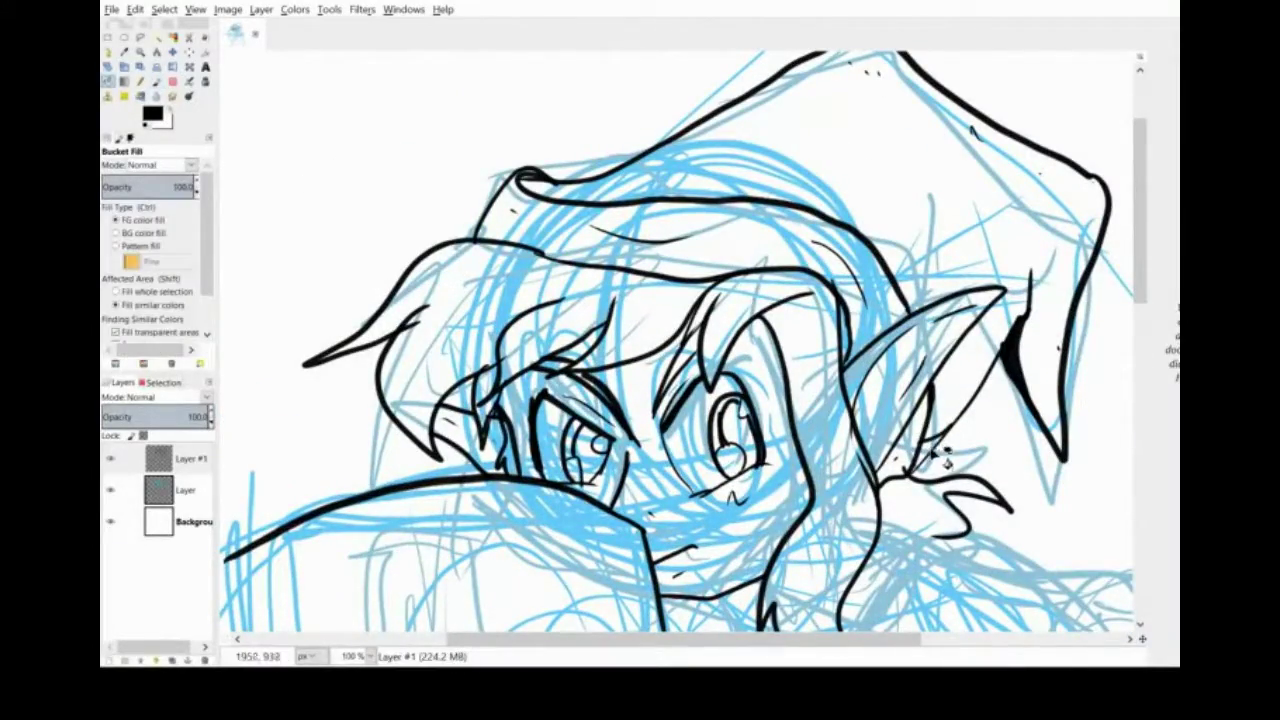
pyautogui.press('p')
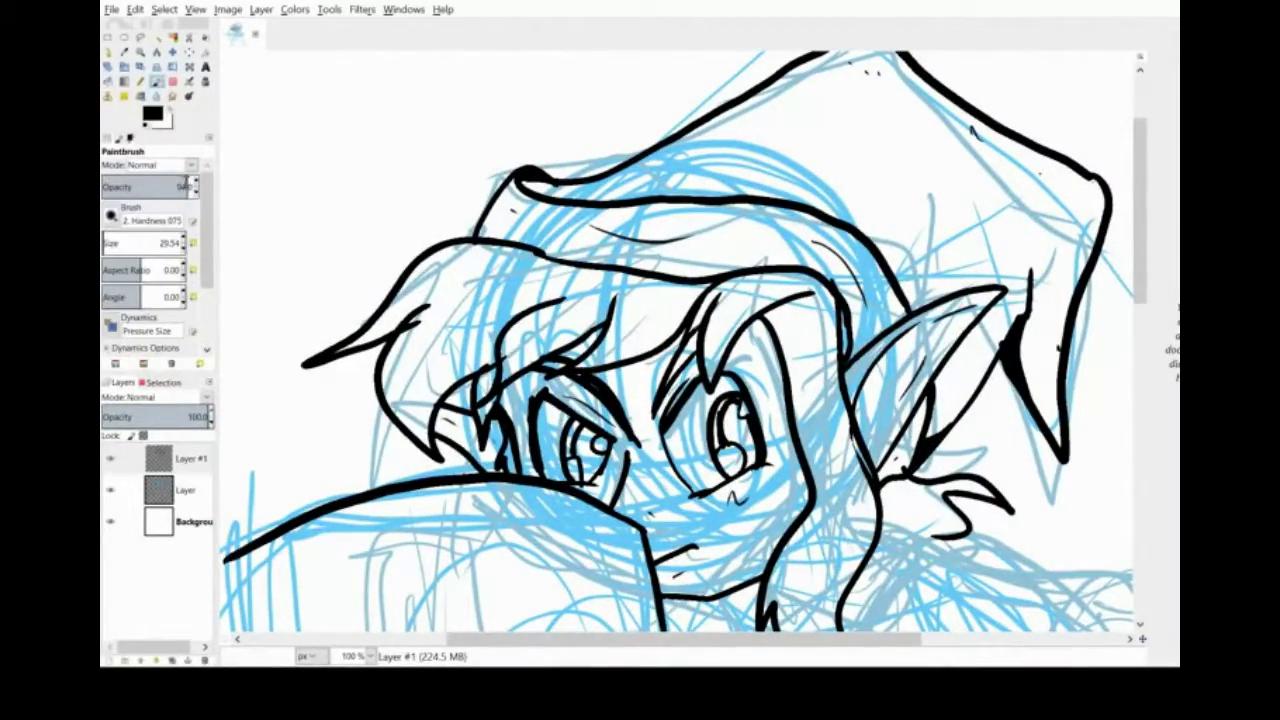
# Step: Ink the tunic collar and the bent sword arm from the shoulder and sleeve to the glove cuff
pyautogui.scroll(-8, 1008, 345)
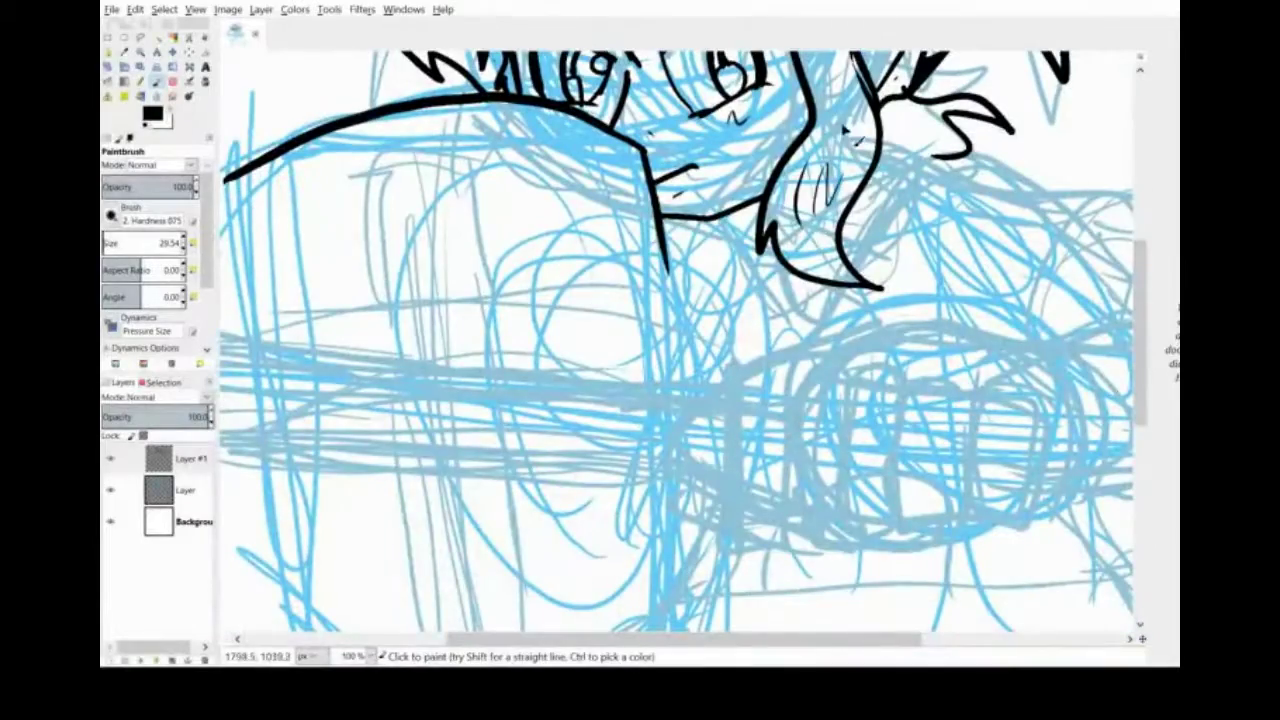
pyautogui.moveTo(769, 340); pyautogui.dragTo(735, 222)
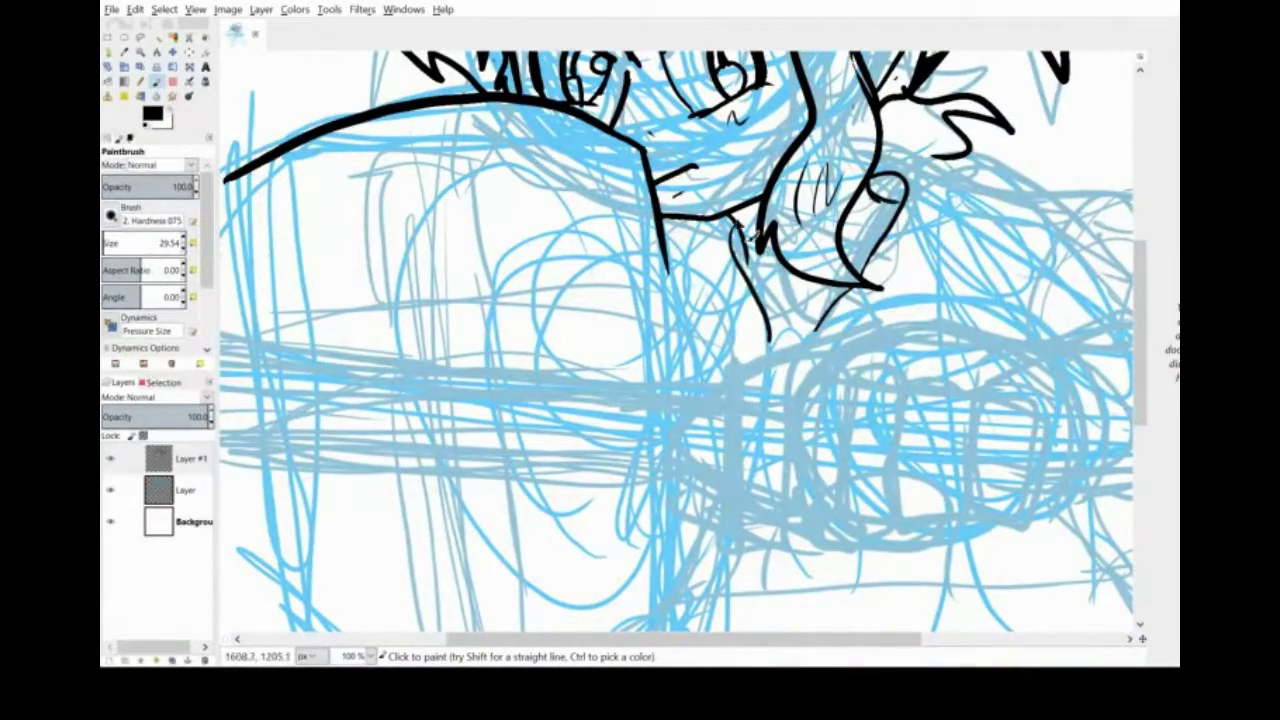
pyautogui.moveTo(903, 183); pyautogui.dragTo(1048, 200)
pyautogui.hscroll(4, 1050, 202)
pyautogui.moveTo(852, 202); pyautogui.dragTo(967, 300)
pyautogui.moveTo(960, 235); pyautogui.dragTo(851, 304)
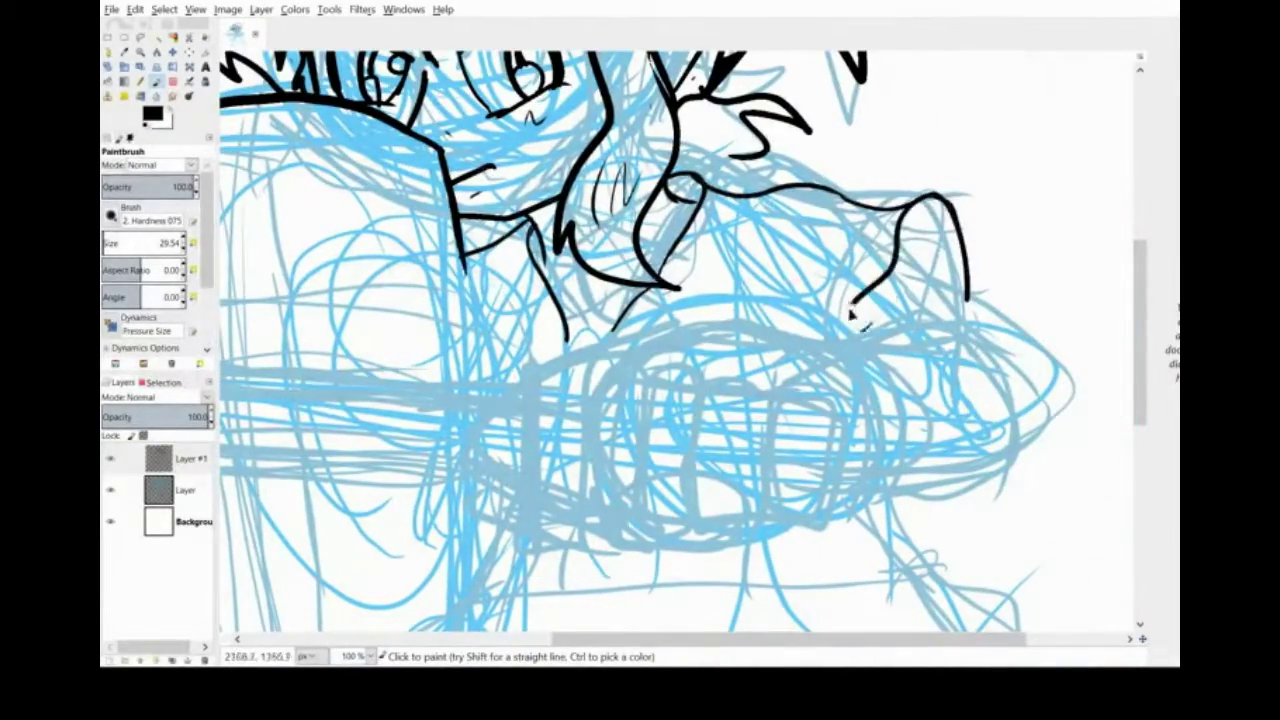
pyautogui.moveTo(905, 266); pyautogui.dragTo(990, 490)
pyautogui.moveTo(835, 352)
pyautogui.mouseDown()
pyautogui.moveTo(912, 508)
pyautogui.moveTo(996, 478)
pyautogui.mouseUp()
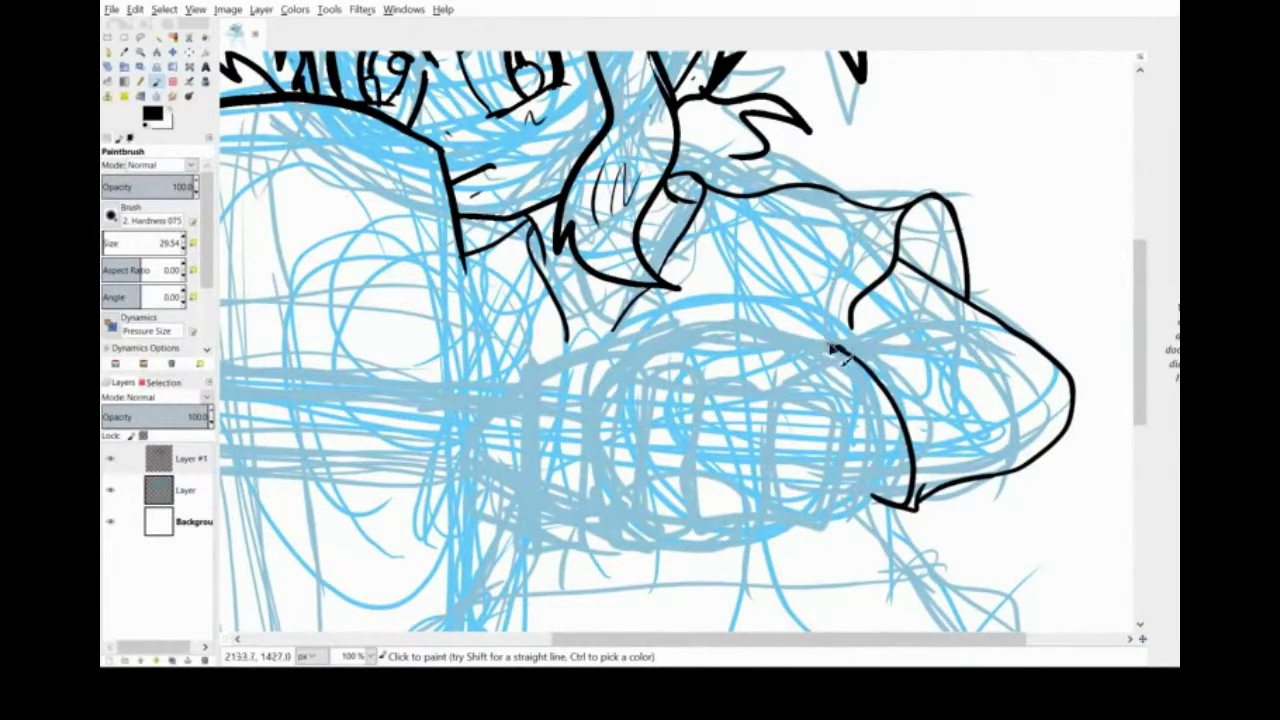
# Step: Ink the fist's knuckles, finger divisions and upper edge around the sword hilt
pyautogui.scroll(-2, 1063, 307)
pyautogui.moveTo(840, 258); pyautogui.dragTo(785, 238)
pyautogui.moveTo(762, 237); pyautogui.dragTo(702, 238)
pyautogui.moveTo(697, 225)
pyautogui.mouseDown()
pyautogui.moveTo(643, 239)
pyautogui.moveTo(607, 275)
pyautogui.mouseUp()
pyautogui.hotkey('ctrl', 'z')
pyautogui.moveTo(642, 224)
pyautogui.mouseDown()
pyautogui.moveTo(583, 340)
pyautogui.moveTo(602, 378)
pyautogui.mouseUp()
pyautogui.moveTo(647, 262); pyautogui.dragTo(644, 378)
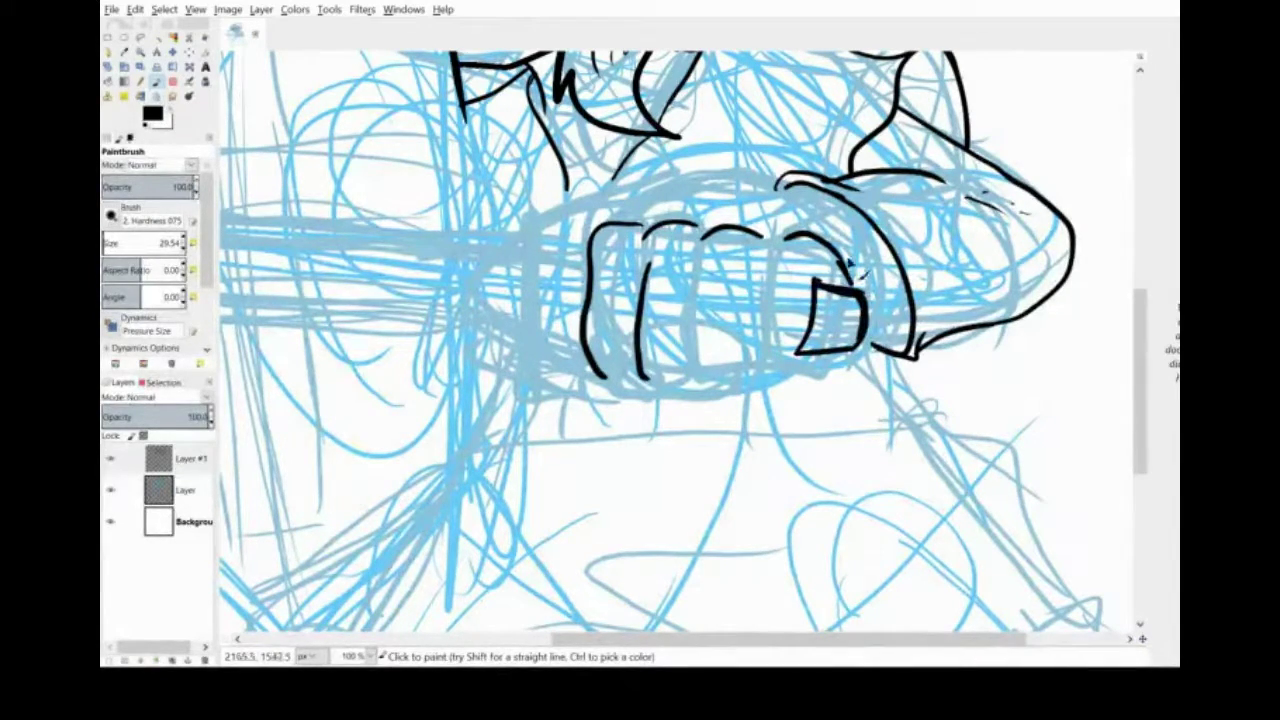
pyautogui.moveTo(632, 228)
pyautogui.mouseDown()
pyautogui.moveTo(736, 203)
pyautogui.moveTo(778, 210)
pyautogui.mouseUp()
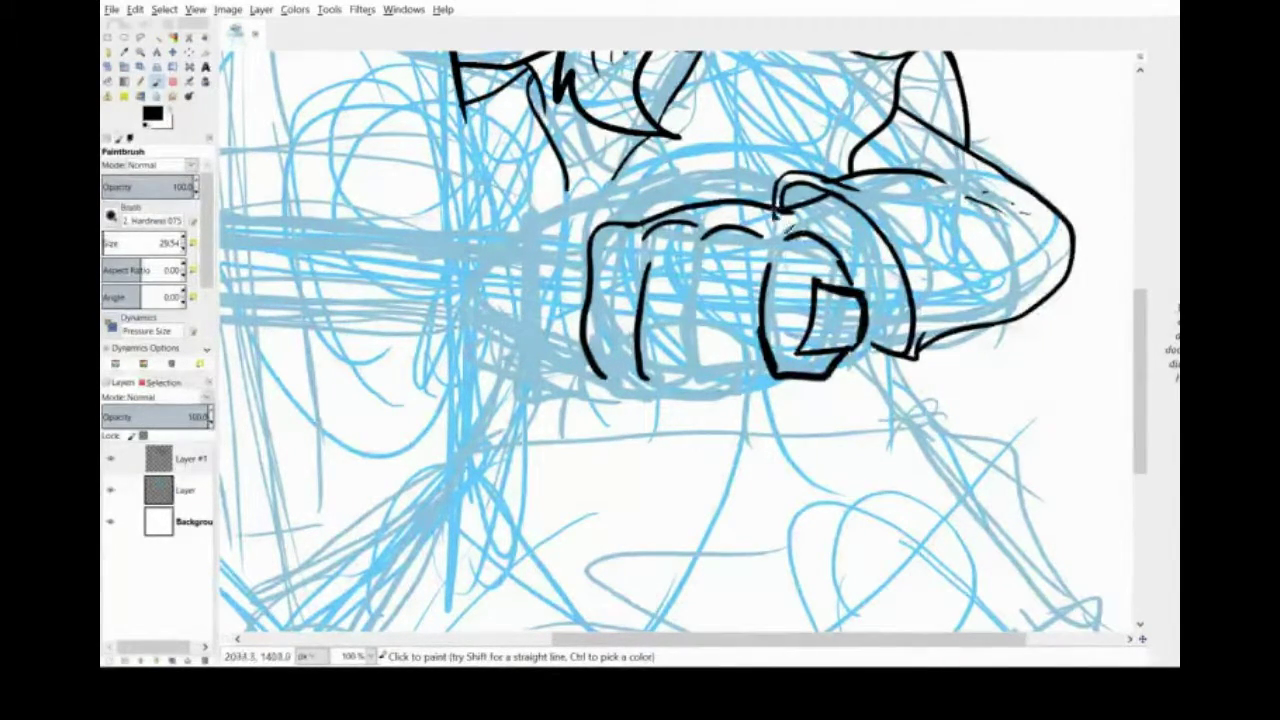
# Step: Draw a thick round pommel at the end of the hilt and erase the stray lines inside it
pyautogui.moveTo(867, 297); pyautogui.dragTo(856, 348)
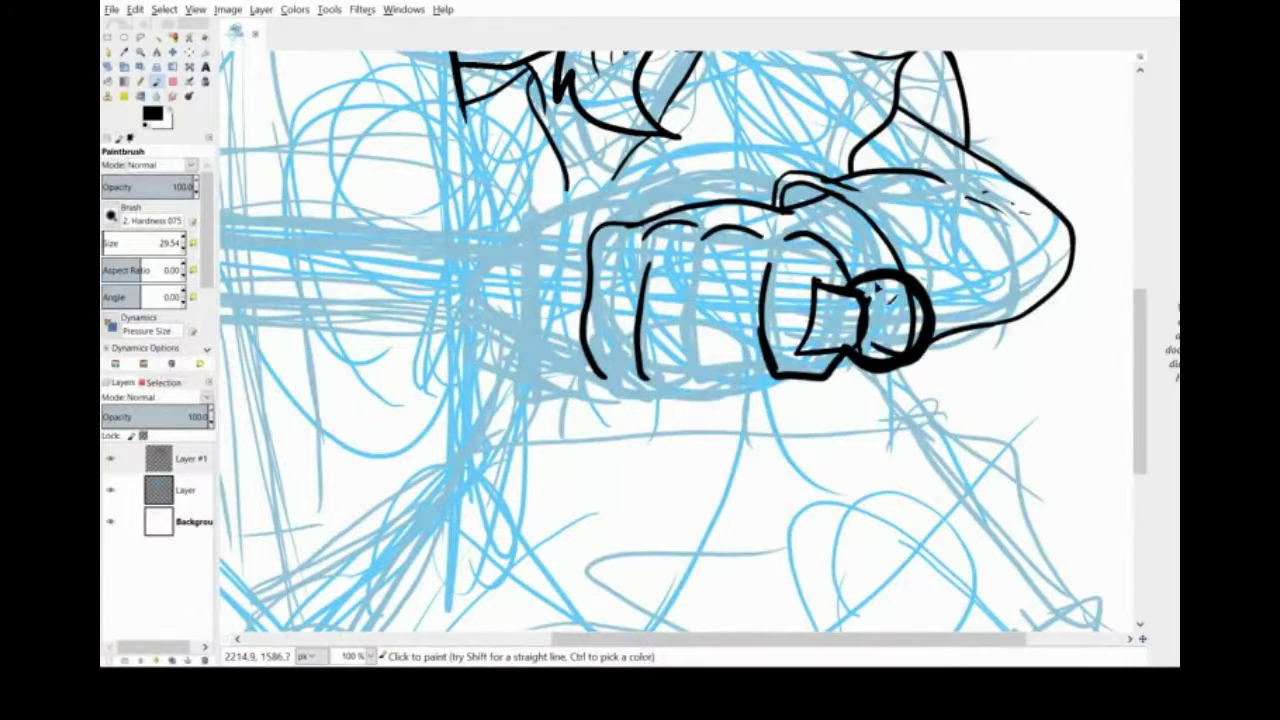
pyautogui.hotkey('shift', 'e')
pyautogui.moveTo(911, 294)
pyautogui.mouseDown()
pyautogui.moveTo(878, 346)
pyautogui.moveTo(837, 354)
pyautogui.mouseUp()
pyautogui.press('p')
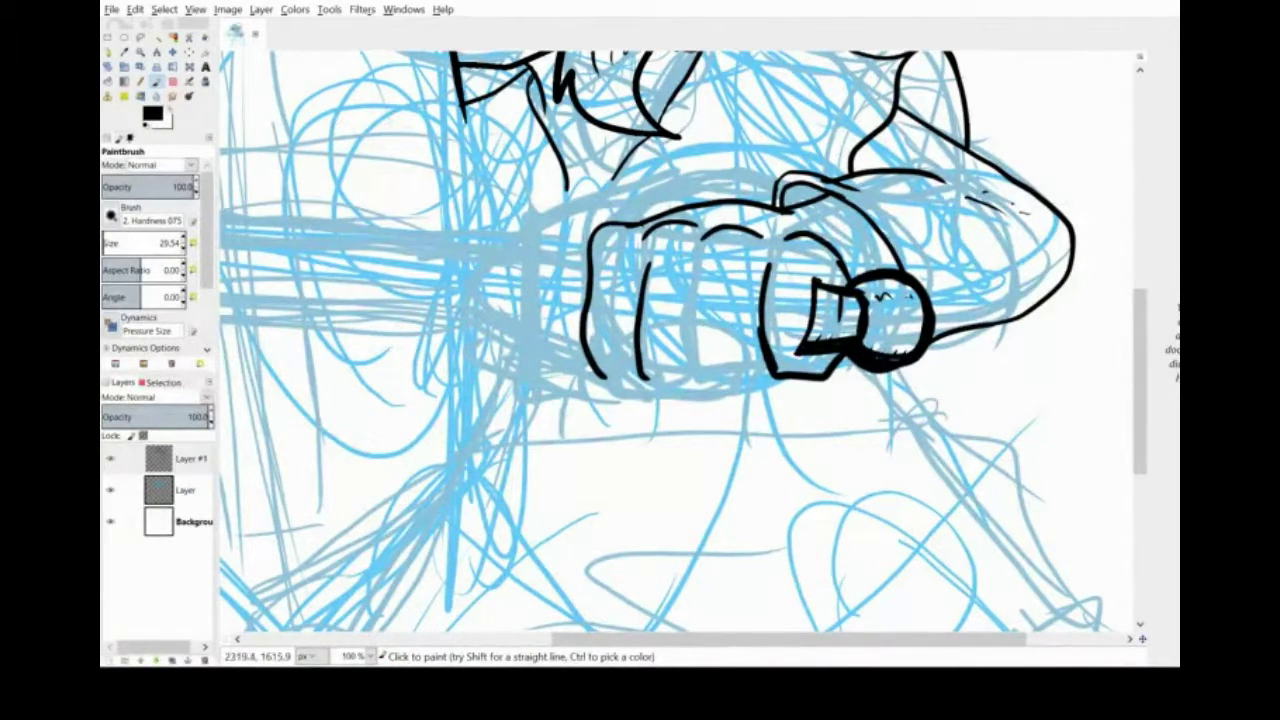
# Step: Ink the lower outlines of the fingers and clean up the pommel's circular edge
pyautogui.moveTo(704, 280)
pyautogui.mouseDown()
pyautogui.moveTo(702, 372)
pyautogui.moveTo(640, 396)
pyautogui.mouseUp()
pyautogui.moveTo(882, 273)
pyautogui.mouseDown()
pyautogui.moveTo(855, 320)
pyautogui.moveTo(862, 340)
pyautogui.mouseUp()
pyautogui.hotkey('shift', 'e')
pyautogui.press('p')
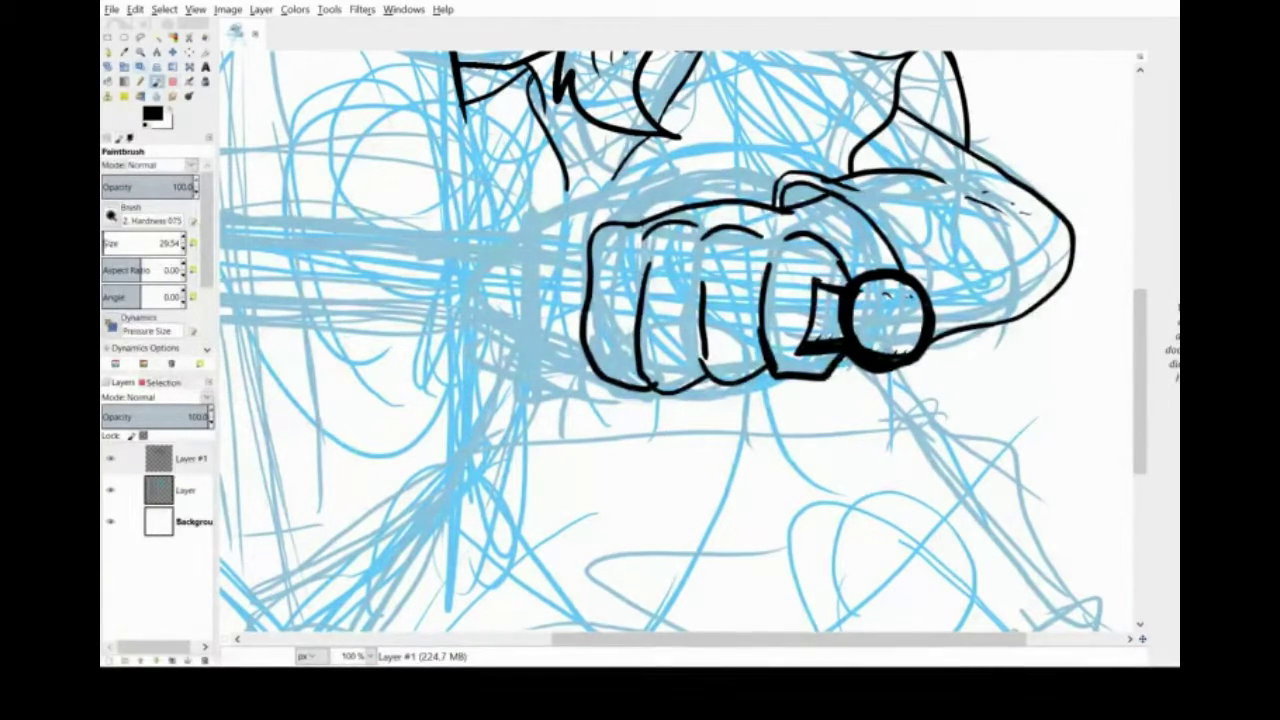
# Step: Ink the underside of the fist and the pointed sword guard in front of it, thickening the finger lines
pyautogui.moveTo(621, 386)
pyautogui.mouseDown()
pyautogui.moveTo(746, 385)
pyautogui.moveTo(676, 411)
pyautogui.moveTo(634, 391)
pyautogui.mouseUp()
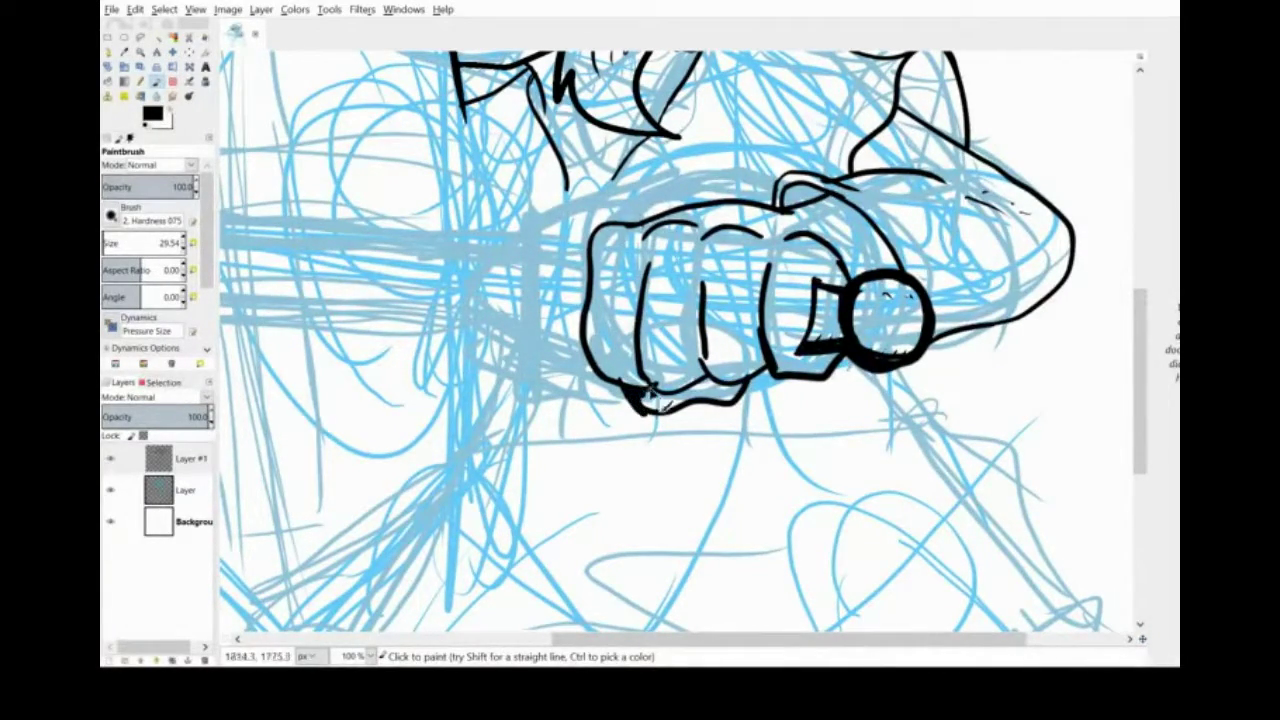
pyautogui.moveTo(760, 338)
pyautogui.mouseDown()
pyautogui.moveTo(630, 385)
pyautogui.moveTo(645, 362)
pyautogui.moveTo(633, 341)
pyautogui.mouseUp()
pyautogui.click(598, 272)
pyautogui.moveTo(614, 238); pyautogui.dragTo(455, 303)
pyautogui.moveTo(455, 305)
pyautogui.mouseDown()
pyautogui.moveTo(610, 388)
pyautogui.moveTo(456, 306)
pyautogui.mouseUp()
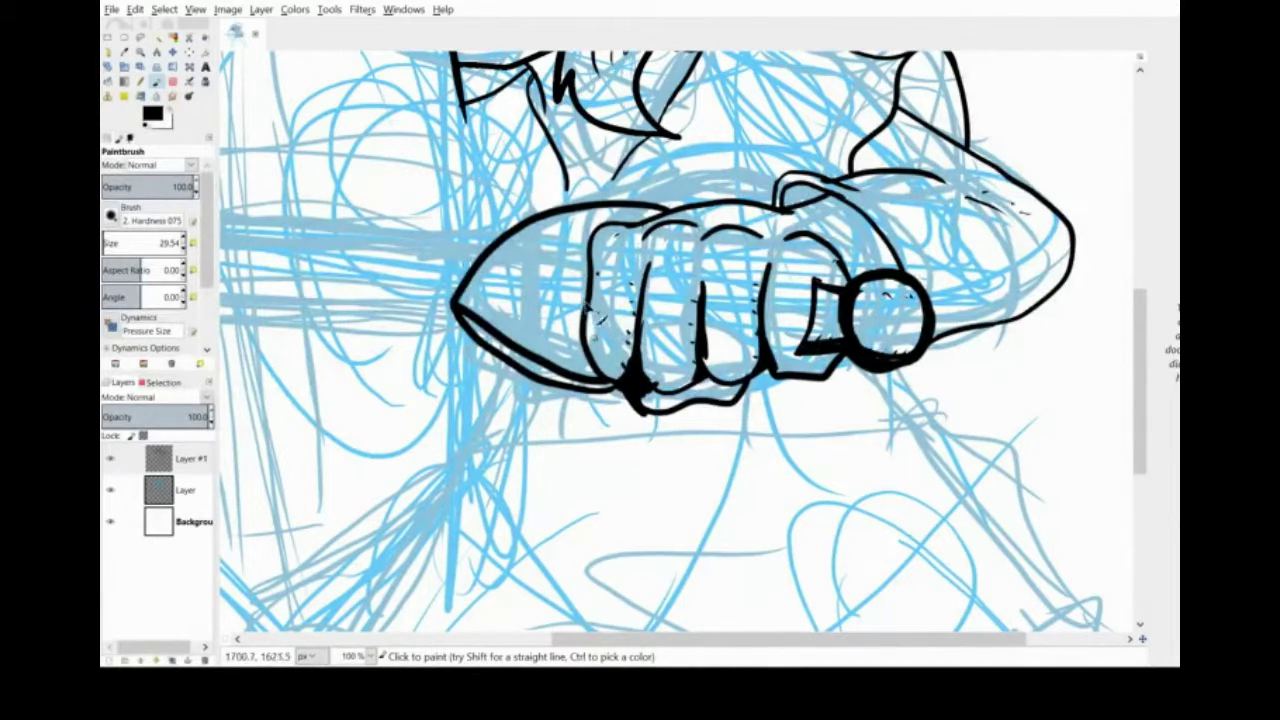
pyautogui.moveTo(588, 260); pyautogui.dragTo(580, 324)
pyautogui.moveTo(900, 637); pyautogui.dragTo(678, 638)
pyautogui.click(369, 656)
pyautogui.click(354, 600)
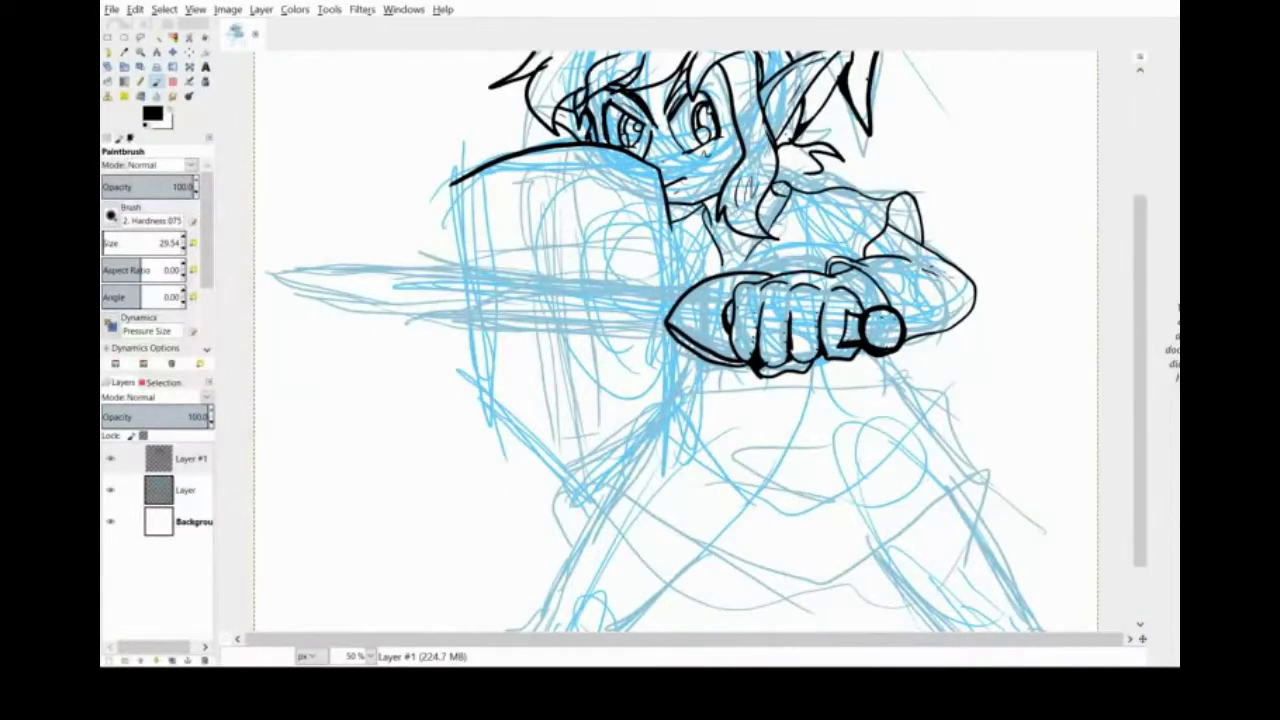
# Step: Ink the sword's curved blade with its pointed tip, upper and lower edges, inner bevel line and a short diagonal facet line
pyautogui.moveTo(688, 291); pyautogui.dragTo(424, 266)
pyautogui.hotkey('ctrl', 'z')
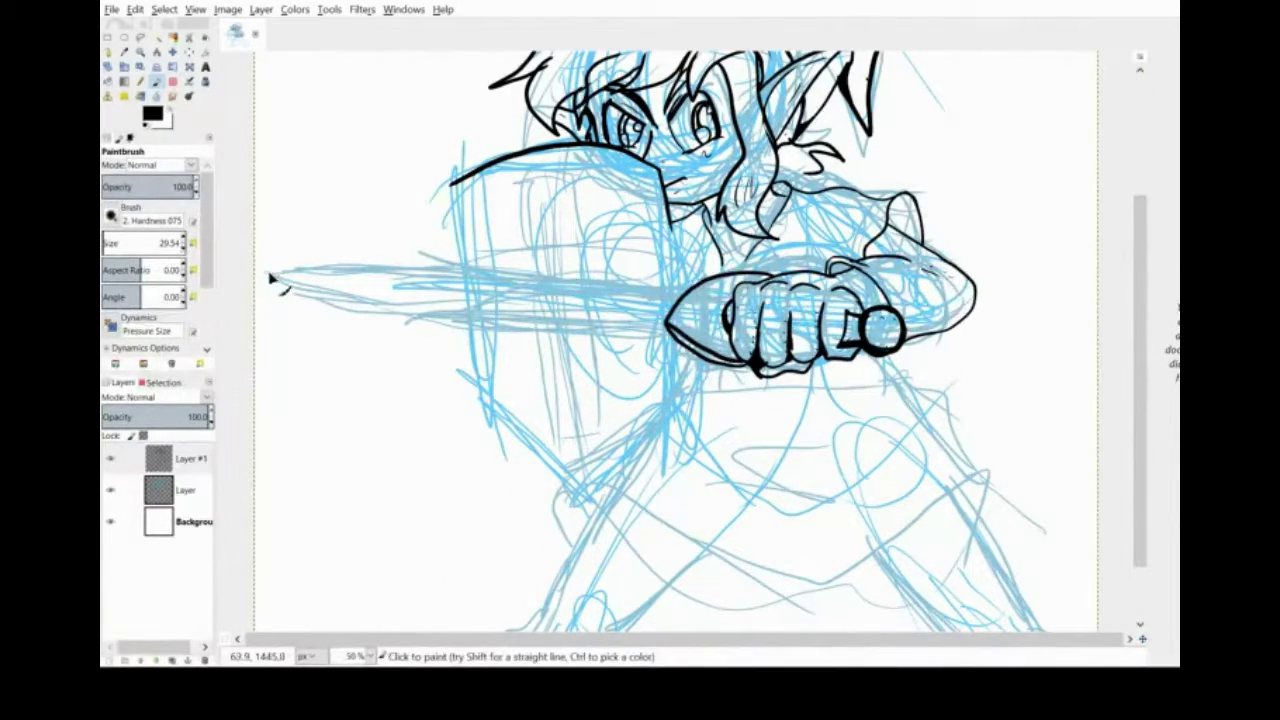
pyautogui.moveTo(265, 272); pyautogui.dragTo(420, 250)
pyautogui.moveTo(300, 297)
pyautogui.mouseDown()
pyautogui.moveTo(404, 330)
pyautogui.moveTo(610, 343)
pyautogui.mouseUp()
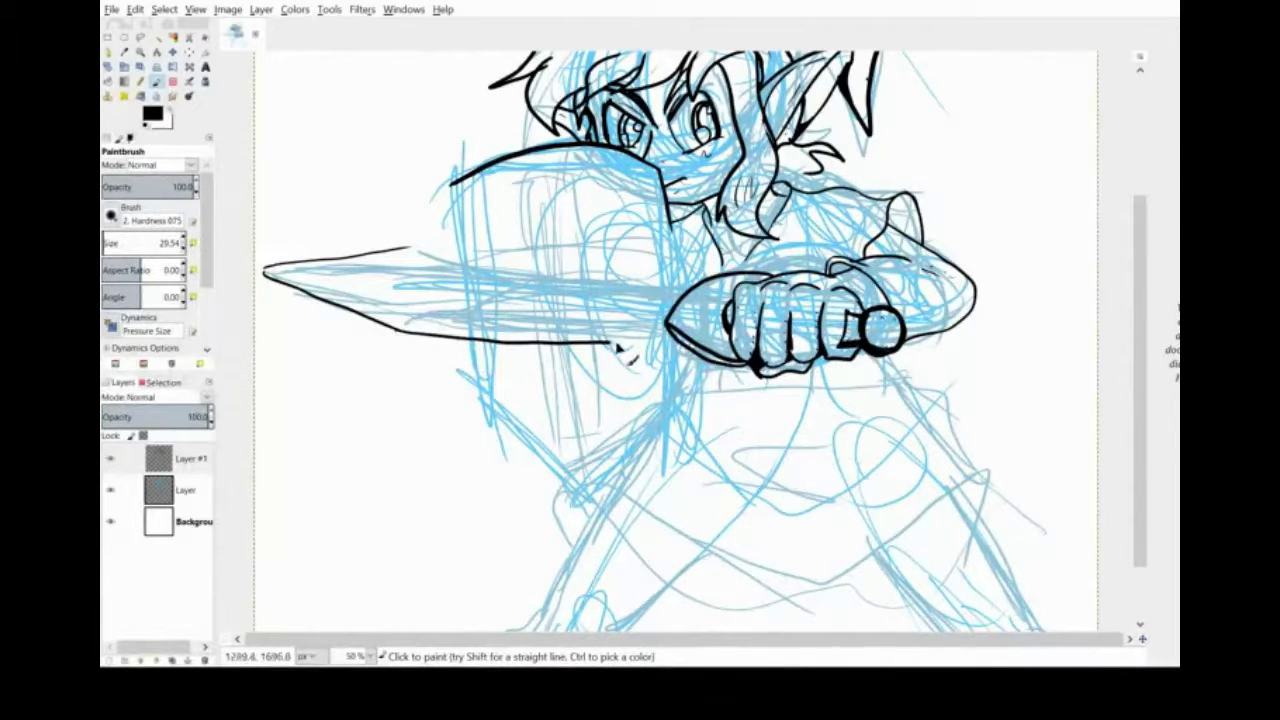
pyautogui.moveTo(410, 247); pyautogui.dragTo(658, 291)
pyautogui.moveTo(264, 273)
pyautogui.mouseDown()
pyautogui.moveTo(440, 268)
pyautogui.moveTo(676, 306)
pyautogui.mouseUp()
pyautogui.moveTo(436, 287); pyautogui.dragTo(403, 322)
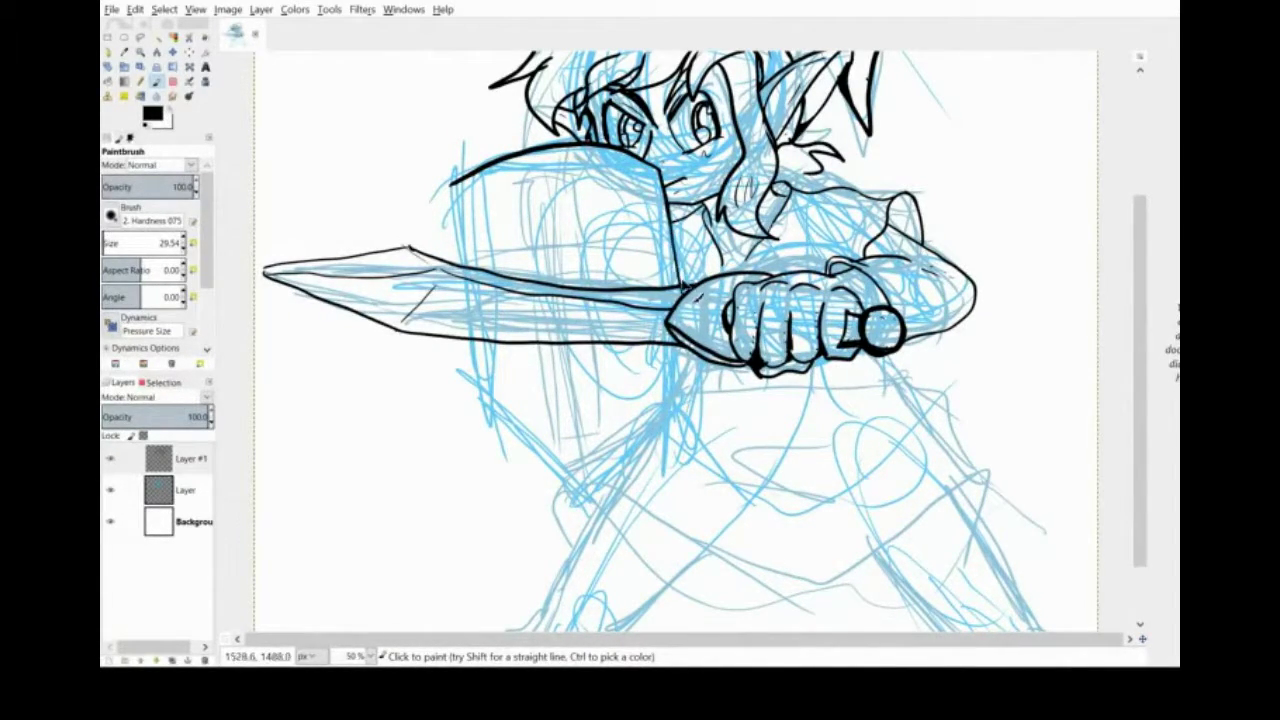
# Step: Ink the shield's remaining outline in thick lines, leaving out the part behind the blade and closing it at the lower point
pyautogui.moveTo(446, 186)
pyautogui.mouseDown()
pyautogui.moveTo(461, 264)
pyautogui.moveTo(445, 187)
pyautogui.moveTo(470, 174)
pyautogui.mouseUp()
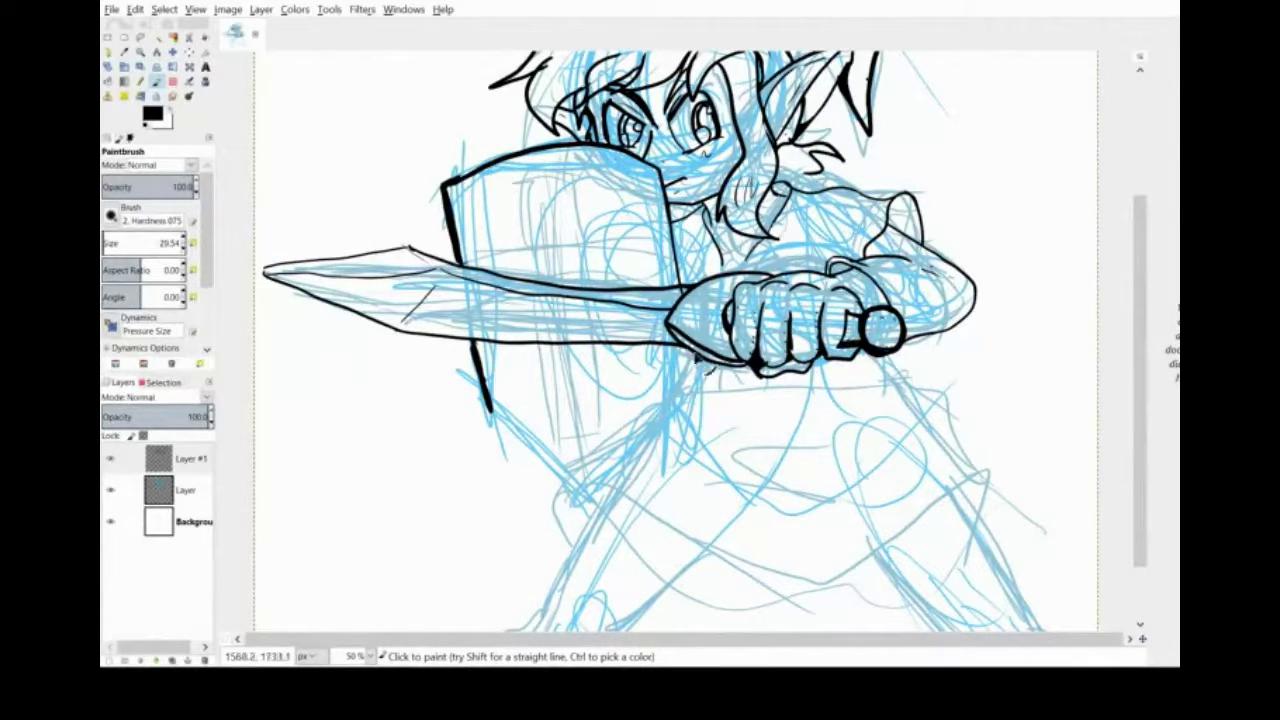
pyautogui.moveTo(688, 343); pyautogui.dragTo(690, 385)
pyautogui.moveTo(585, 502); pyautogui.dragTo(686, 418)
pyautogui.moveTo(490, 418); pyautogui.dragTo(585, 500)
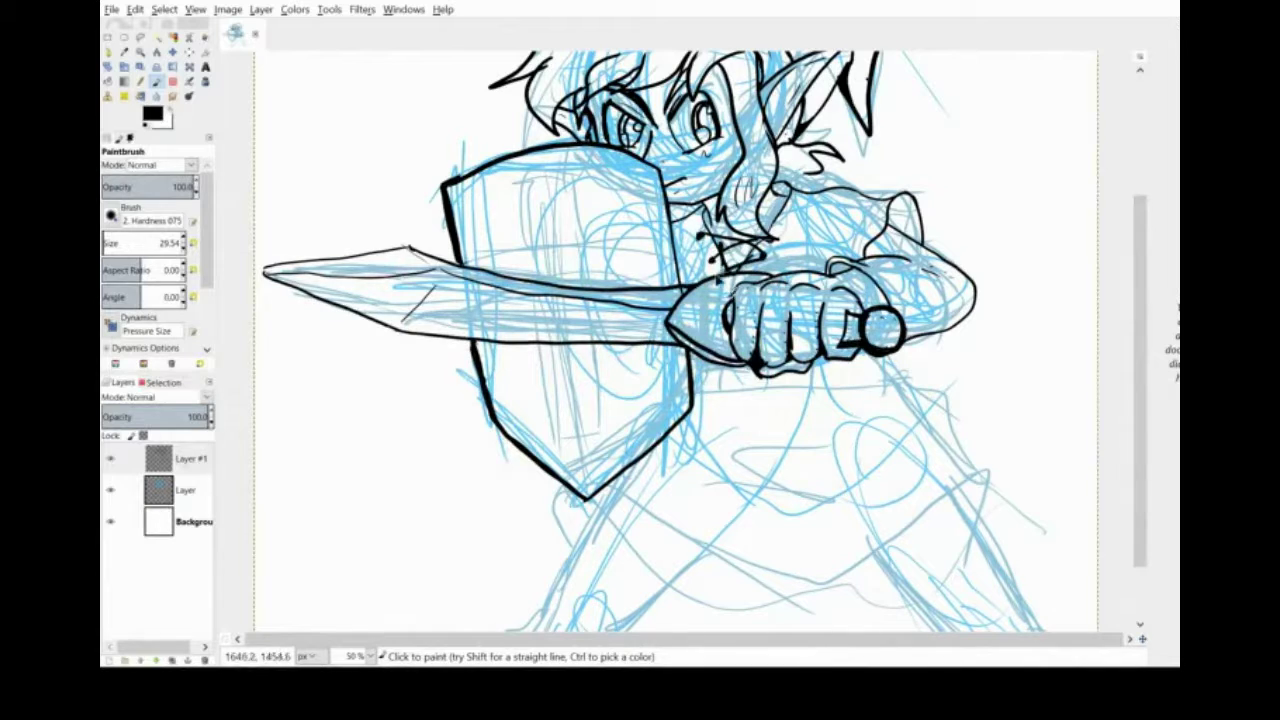
# Step: Ink the belt line and buckle below the fist, plus the tunic skirt's jagged side, wavy hem and central fold
pyautogui.moveTo(780, 406)
pyautogui.mouseDown()
pyautogui.moveTo(692, 400)
pyautogui.moveTo(885, 374)
pyautogui.mouseUp()
pyautogui.moveTo(742, 362)
pyautogui.mouseDown()
pyautogui.moveTo(744, 398)
pyautogui.moveTo(806, 378)
pyautogui.mouseUp()
pyautogui.moveTo(885, 377)
pyautogui.mouseDown()
pyautogui.moveTo(951, 440)
pyautogui.moveTo(982, 534)
pyautogui.mouseUp()
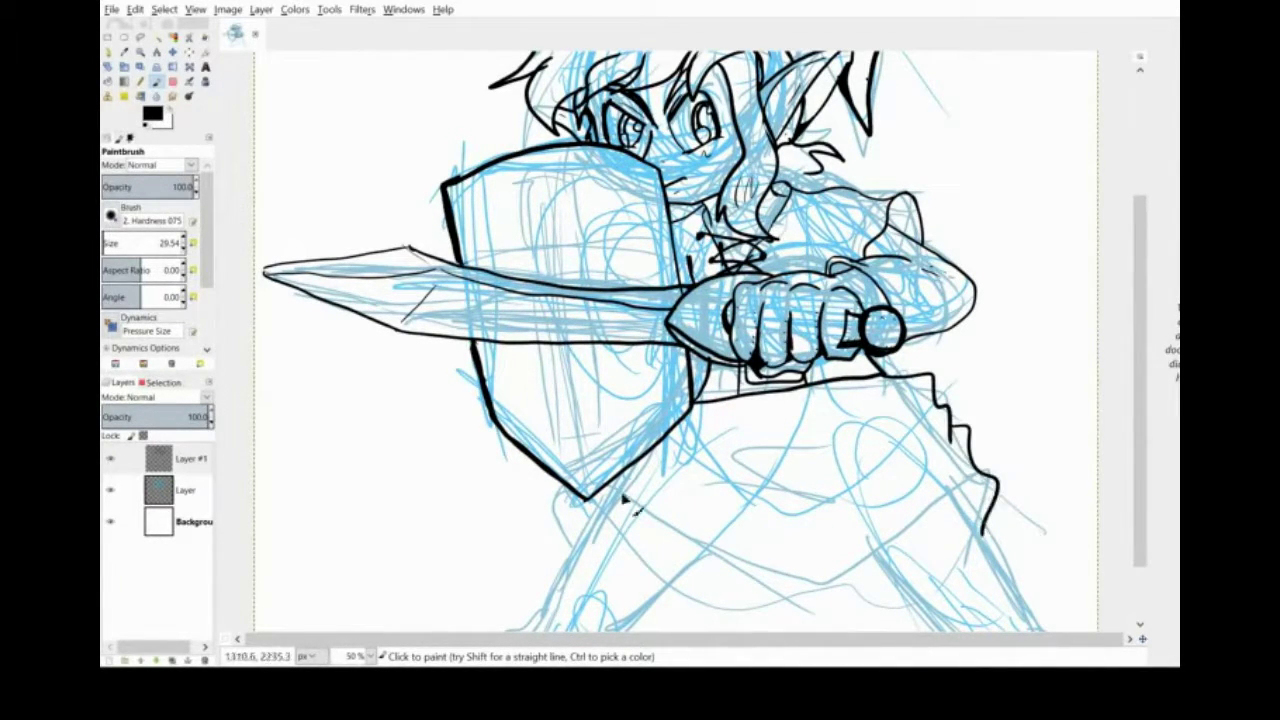
pyautogui.moveTo(611, 484)
pyautogui.mouseDown()
pyautogui.moveTo(985, 473)
pyautogui.moveTo(580, 536)
pyautogui.mouseUp()
pyautogui.moveTo(755, 455); pyautogui.dragTo(820, 497)
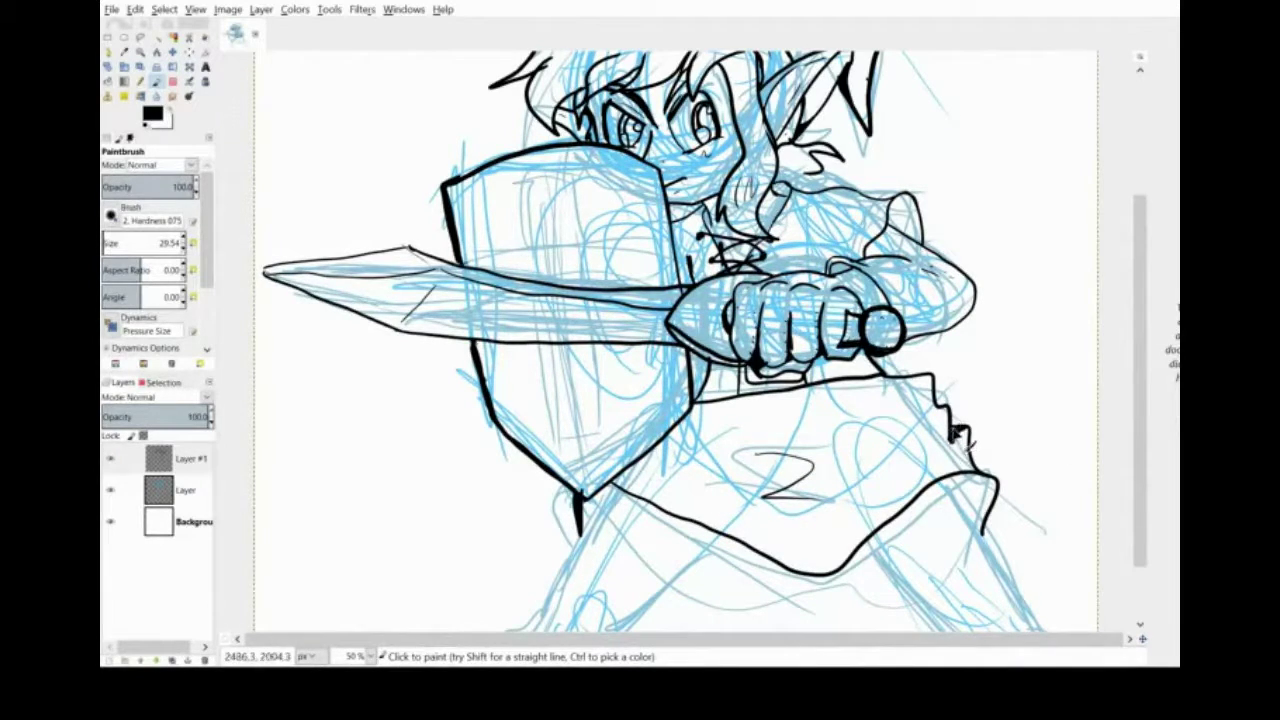
# Step: Thicken the outline of the tunic skirt along its waist corner, jagged side and the raised part of the hem
pyautogui.moveTo(954, 434); pyautogui.dragTo(976, 470)
pyautogui.moveTo(880, 376); pyautogui.dragTo(932, 376)
pyautogui.moveTo(932, 376); pyautogui.dragTo(949, 442)
pyautogui.moveTo(996, 484); pyautogui.dragTo(985, 531)
pyautogui.moveTo(834, 572); pyautogui.dragTo(988, 478)
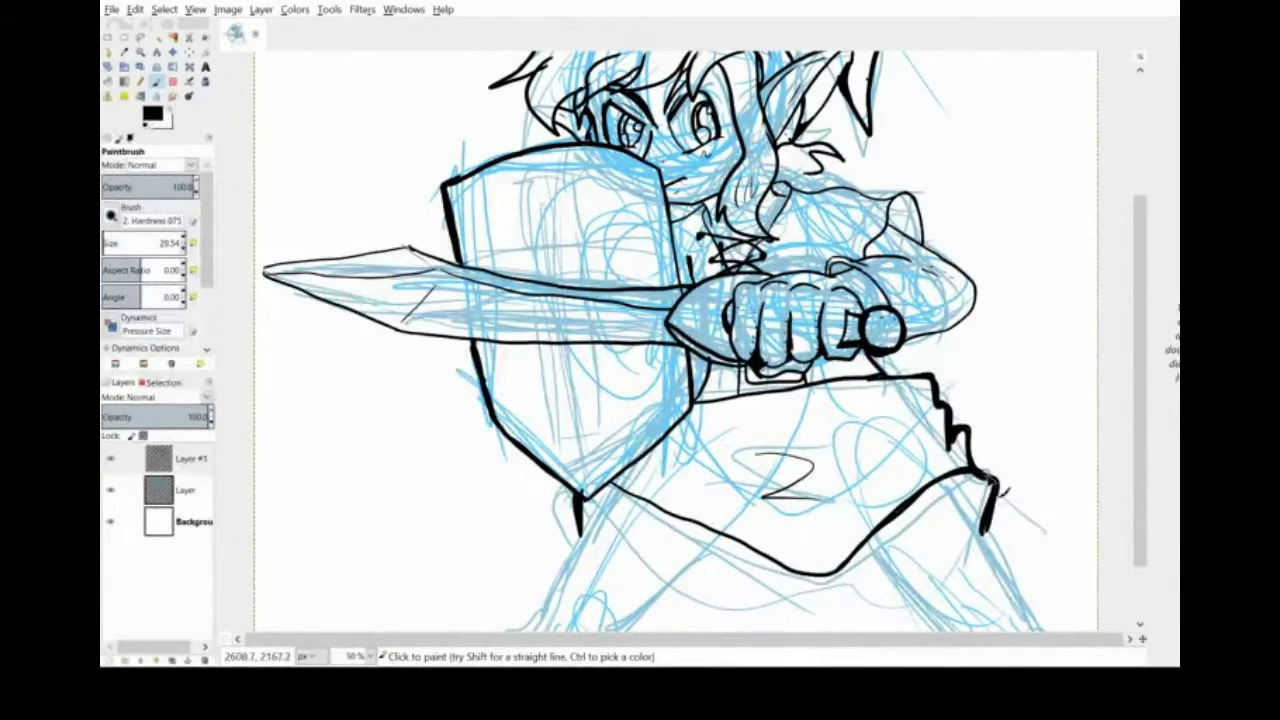
# Step: Ink both edges of the leg below the skirt's jagged side and the boot cuff around it, redoing the inner edge
pyautogui.scroll(-3, 1003, 490)
pyautogui.moveTo(948, 400); pyautogui.dragTo(1065, 605)
pyautogui.moveTo(870, 460); pyautogui.dragTo(993, 622)
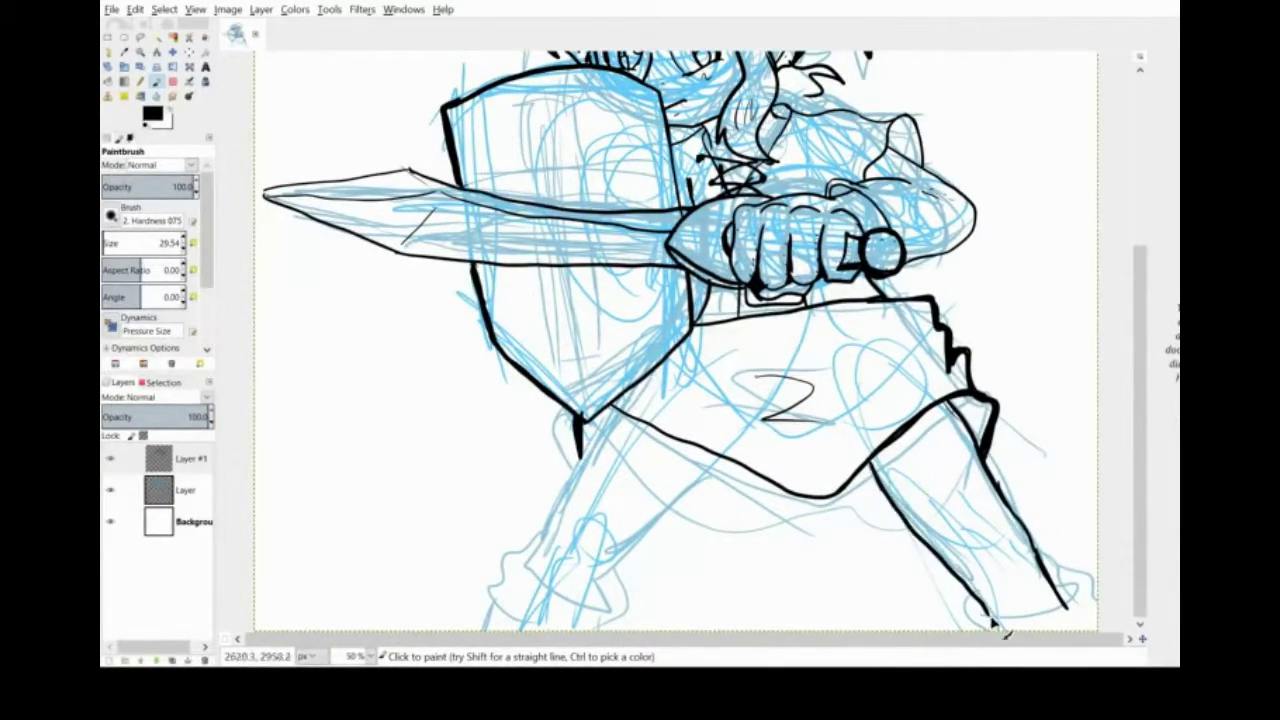
pyautogui.hotkey('ctrl', 'z')
pyautogui.moveTo(868, 460)
pyautogui.mouseDown()
pyautogui.moveTo(990, 600)
pyautogui.moveTo(1075, 612)
pyautogui.moveTo(1090, 585)
pyautogui.mouseUp()
pyautogui.moveTo(985, 588); pyautogui.dragTo(975, 628)
# Step: Ink the outlines of the leg below the shield and hatch the skirt's underside on both sides of it
pyautogui.moveTo(603, 566); pyautogui.dragTo(720, 455)
pyautogui.moveTo(537, 570); pyautogui.dragTo(568, 518)
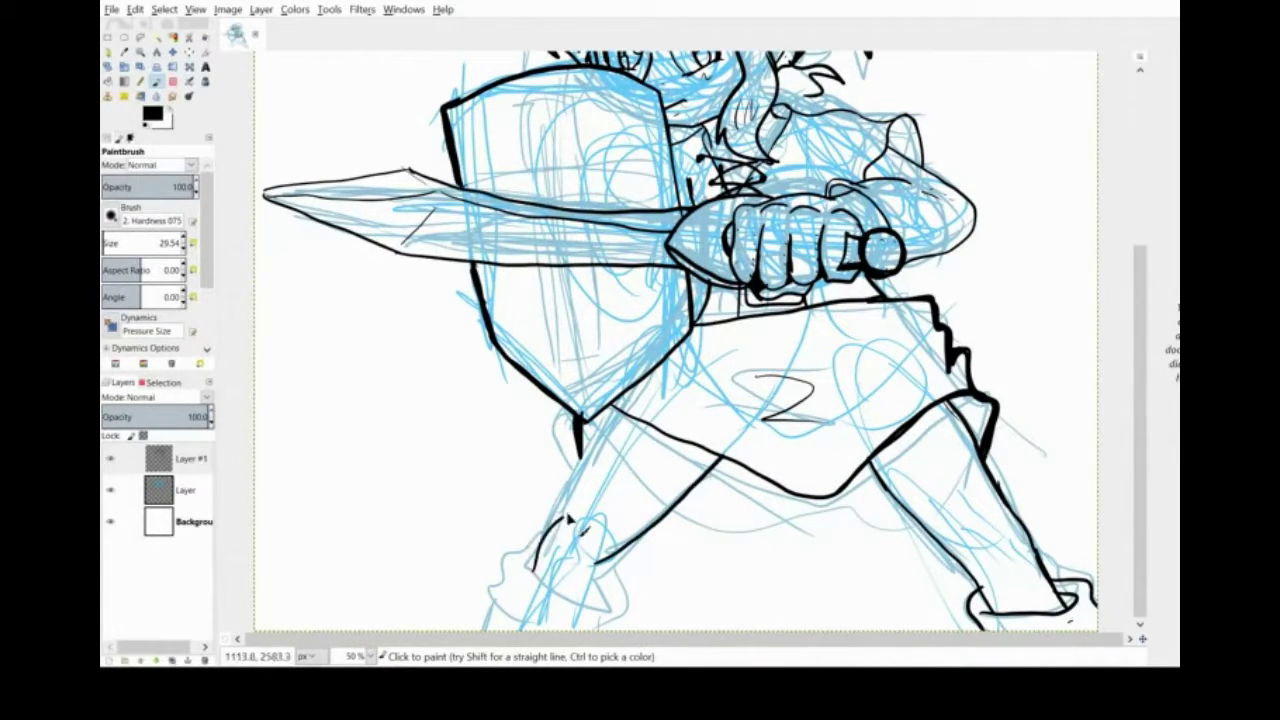
pyautogui.moveTo(618, 410); pyautogui.dragTo(557, 520)
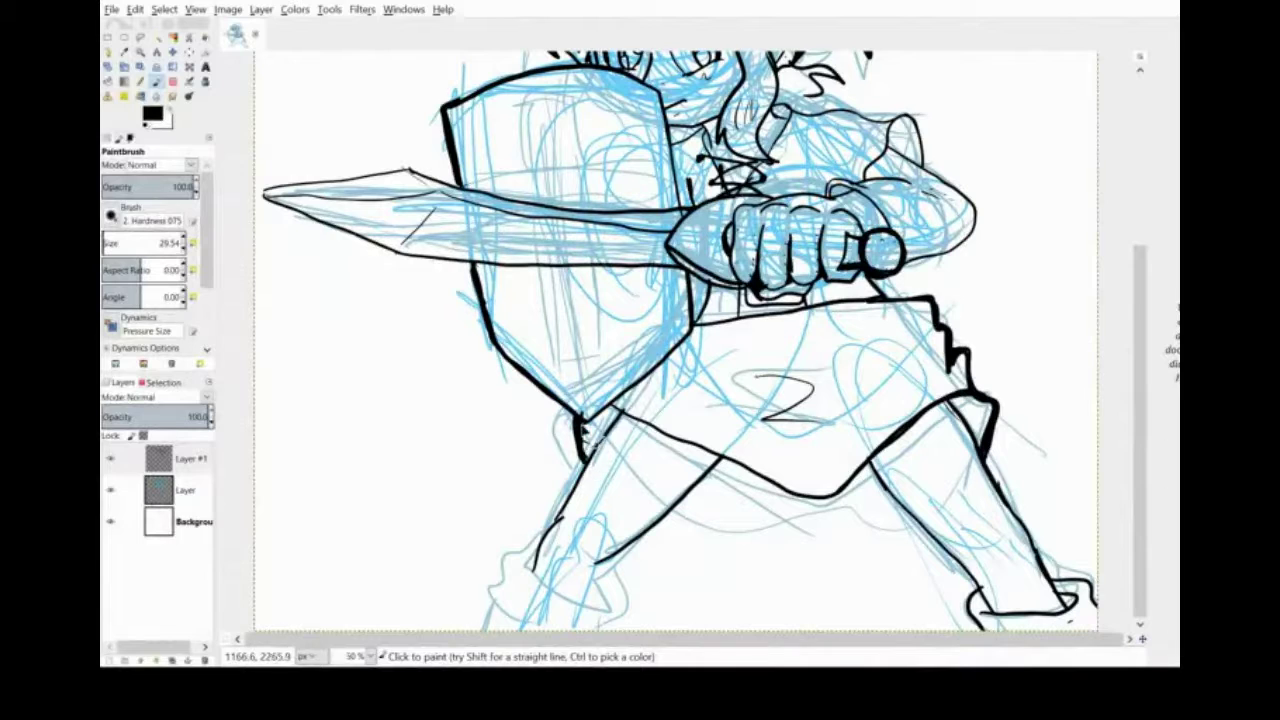
pyautogui.moveTo(701, 482)
pyautogui.mouseDown()
pyautogui.moveTo(767, 480)
pyautogui.moveTo(746, 479)
pyautogui.mouseUp()
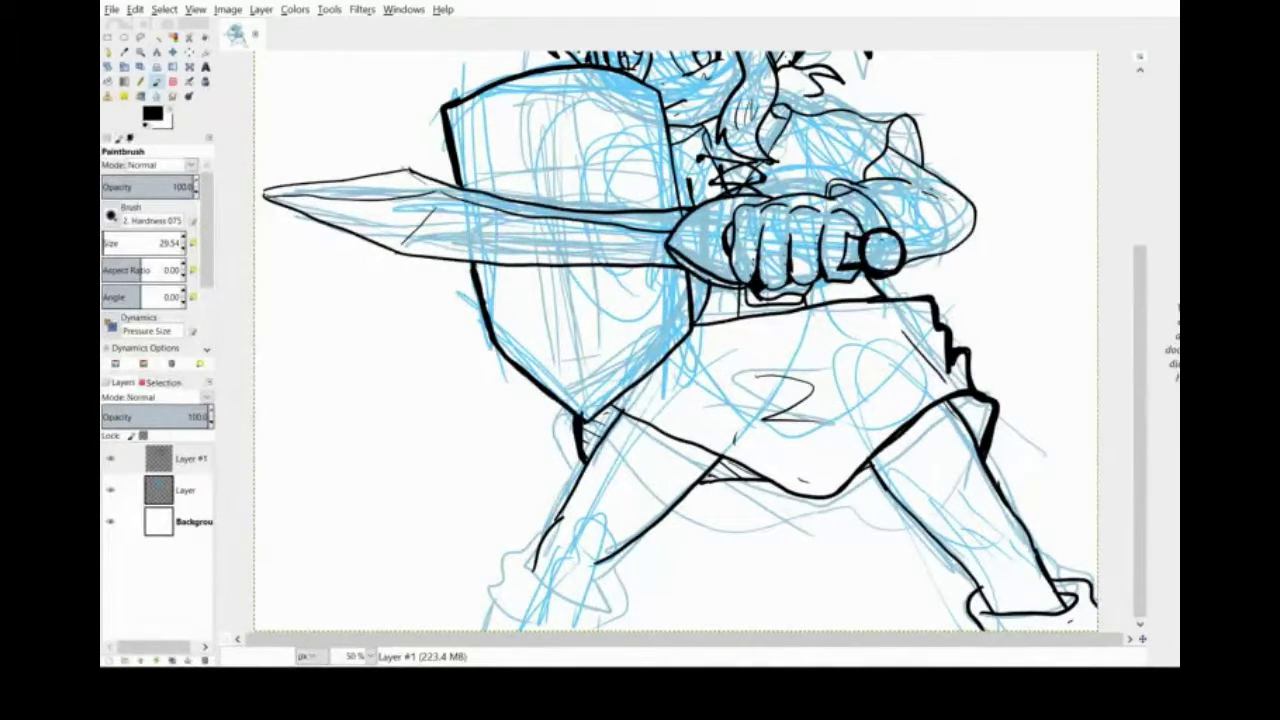
# Step: Ink the folded boot cuff on the leg below the shield, with its rim and outer folds
pyautogui.moveTo(602, 604); pyautogui.dragTo(607, 560)
pyautogui.moveTo(528, 557)
pyautogui.mouseDown()
pyautogui.moveTo(534, 577)
pyautogui.moveTo(608, 608)
pyautogui.mouseUp()
pyautogui.moveTo(537, 547); pyautogui.dragTo(509, 615)
pyautogui.moveTo(608, 580); pyautogui.dragTo(617, 620)
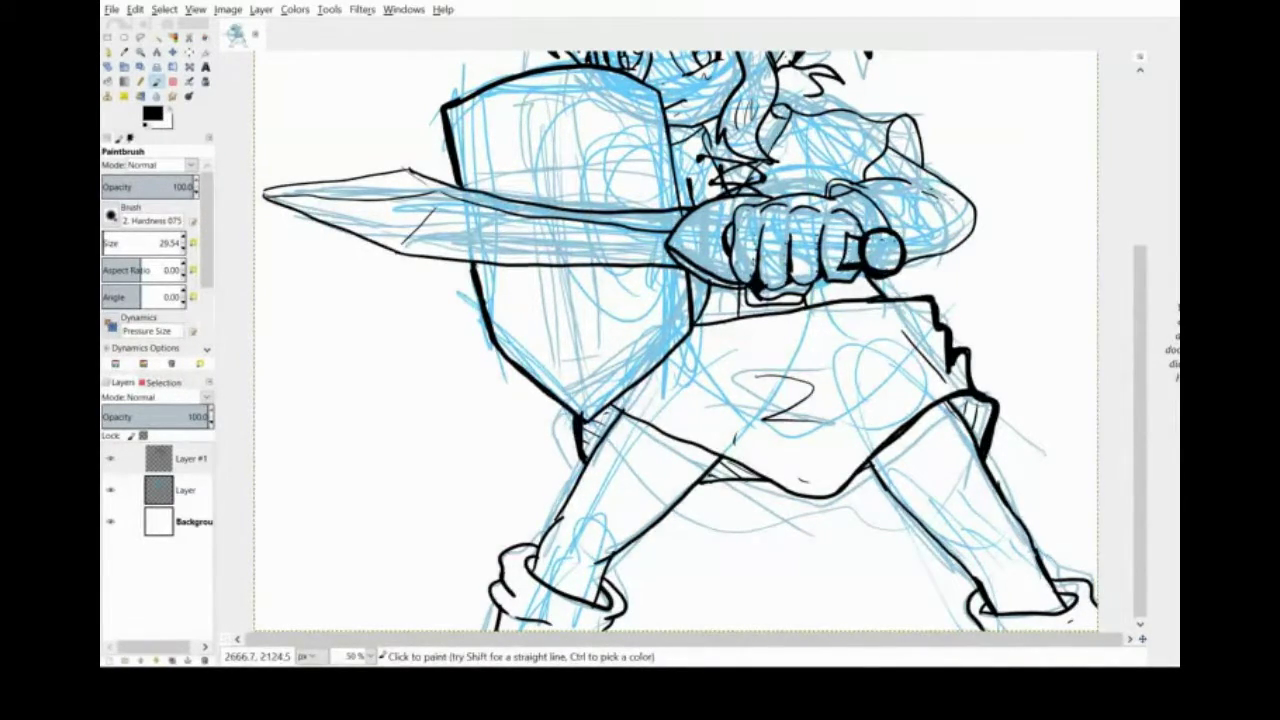
# Step: Draw a large cross emblem on the shield, interrupted where the sword blade passes in front
pyautogui.scroll(5, 676, 340)
pyautogui.moveTo(533, 343)
pyautogui.mouseDown()
pyautogui.moveTo(526, 277)
pyautogui.moveTo(597, 379)
pyautogui.moveTo(482, 350)
pyautogui.moveTo(474, 360)
pyautogui.mouseUp()
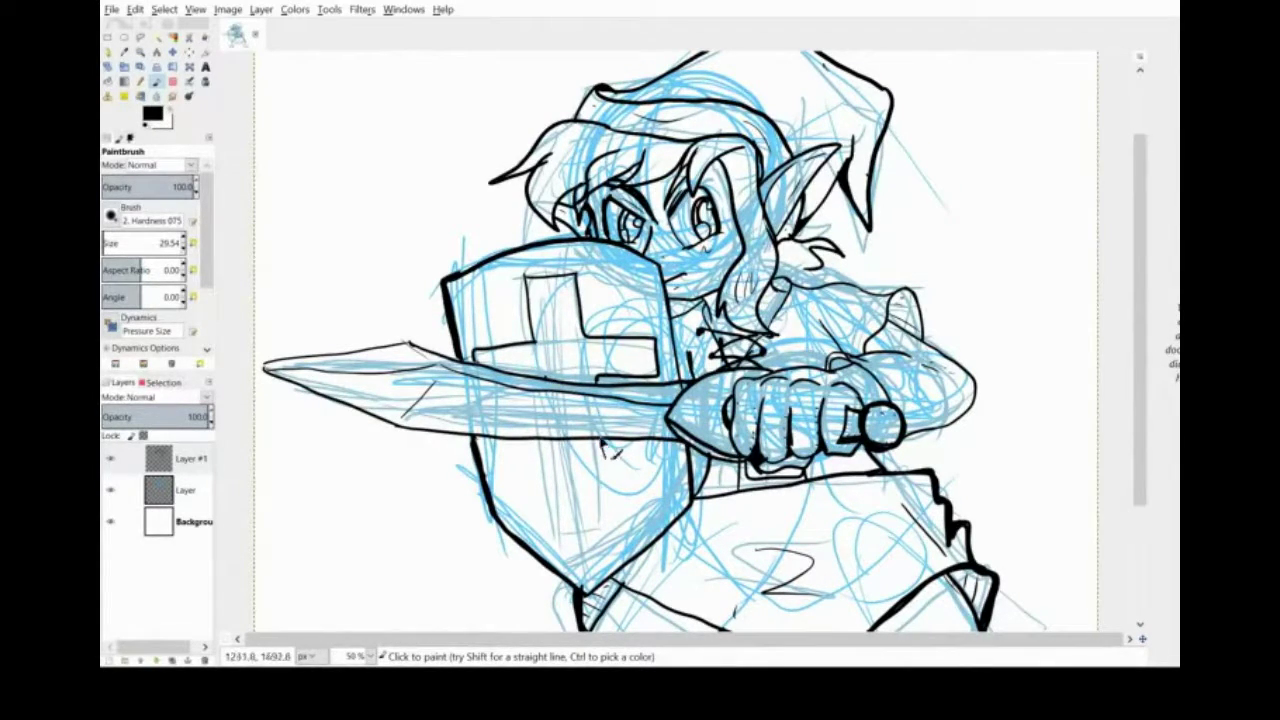
pyautogui.moveTo(605, 450); pyautogui.dragTo(550, 470)
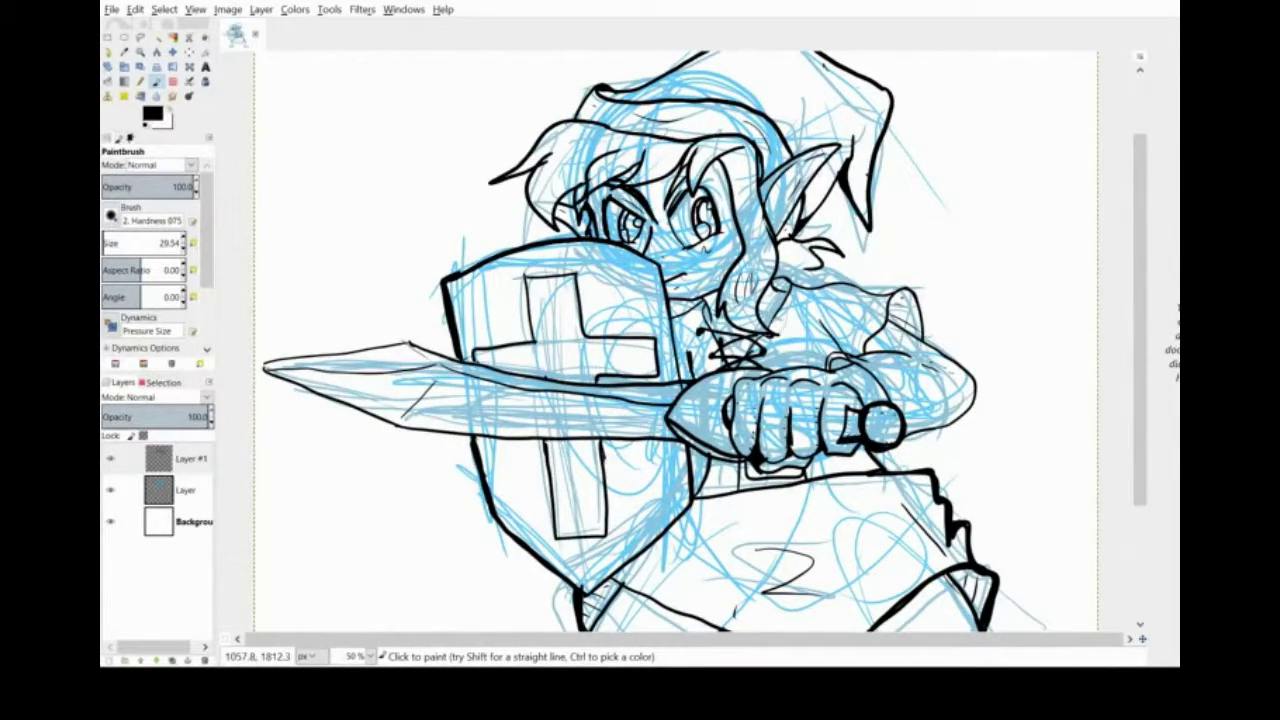
# Step: Hide the blue sketch layer and show the line art at 100%
pyautogui.click(110, 490)
pyautogui.scroll(-5, 676, 340)
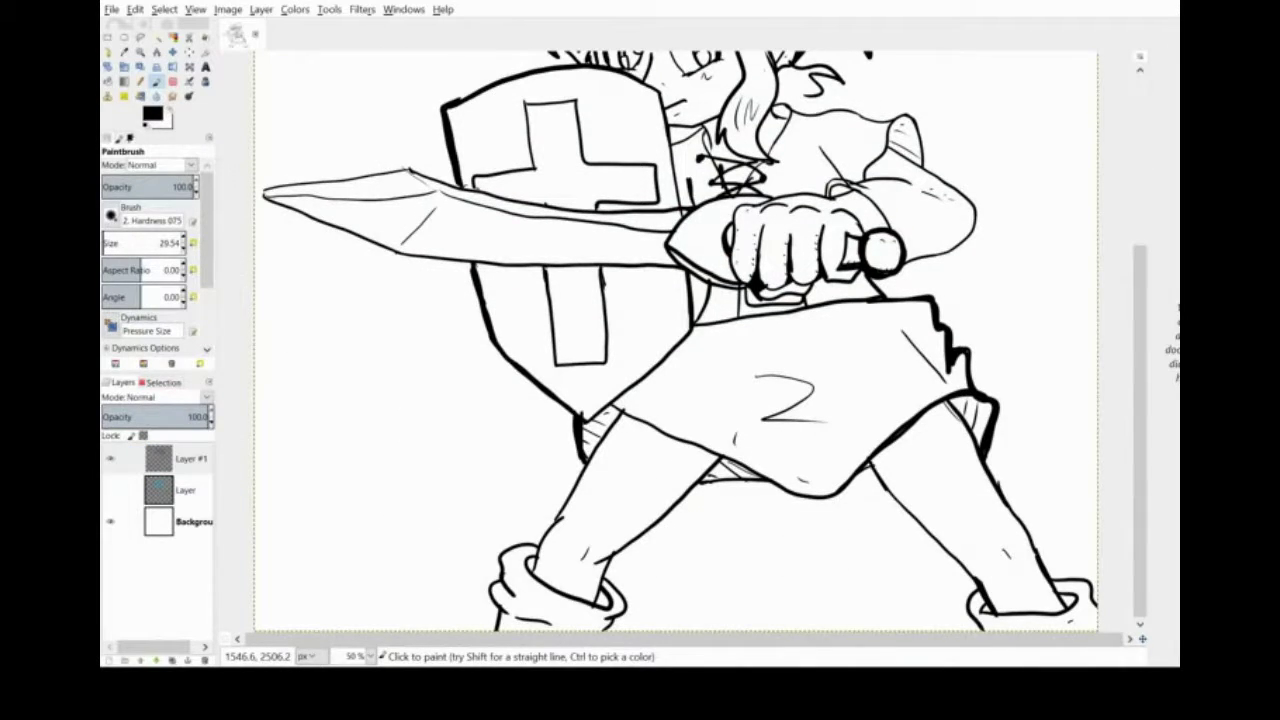
pyautogui.click(370, 656)
pyautogui.click(367, 577)
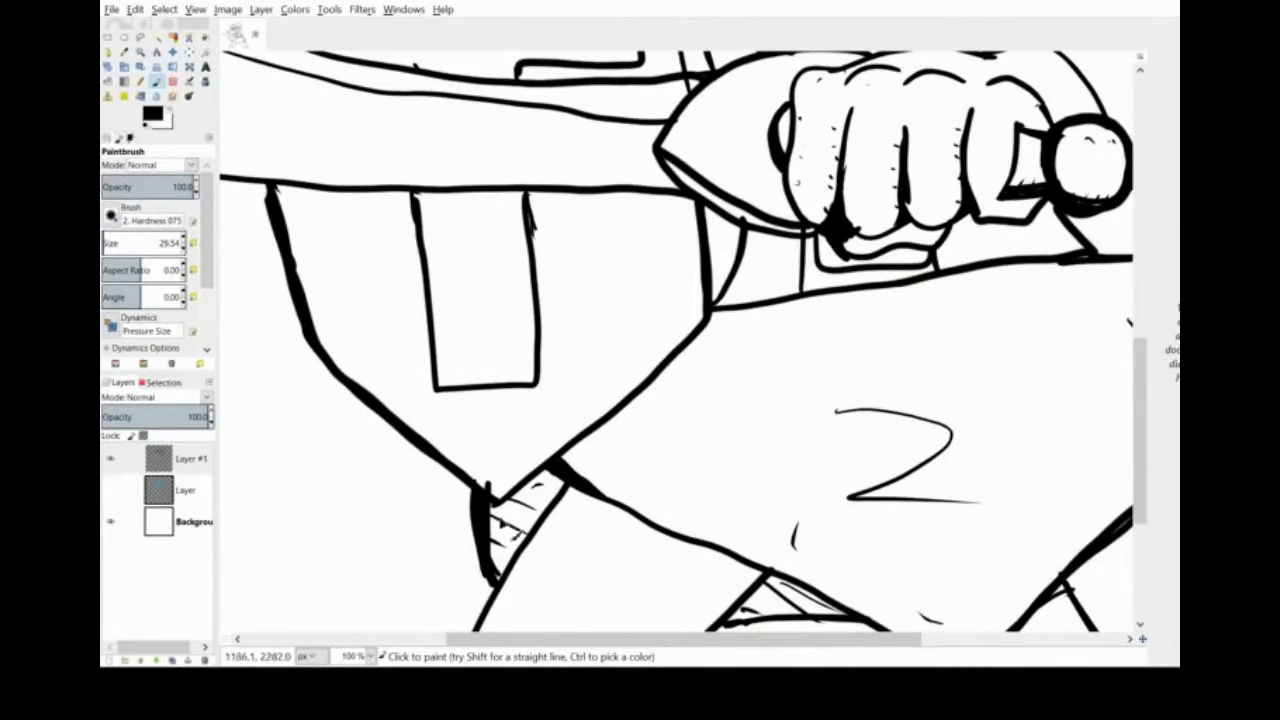
# Step: Add short diagonal hatching strokes along the sword blade between the bevel line and the lower edge
pyautogui.moveTo(1140, 443); pyautogui.dragTo(1140, 365)
pyautogui.moveTo(564, 378); pyautogui.dragTo(594, 411)
pyautogui.moveTo(479, 362); pyautogui.dragTo(453, 414)
pyautogui.moveTo(382, 373); pyautogui.dragTo(356, 415)
pyautogui.moveTo(600, 639); pyautogui.dragTo(469, 639)
pyautogui.moveTo(561, 296); pyautogui.dragTo(590, 319)
pyautogui.moveTo(873, 342); pyautogui.dragTo(888, 346)
pyautogui.moveTo(560, 639); pyautogui.dragTo(490, 639)
# Step: Thicken the lines at the sword's tip and undo the last stroke
pyautogui.moveTo(232, 287); pyautogui.dragTo(290, 318)
pyautogui.moveTo(232, 286); pyautogui.dragTo(285, 269)
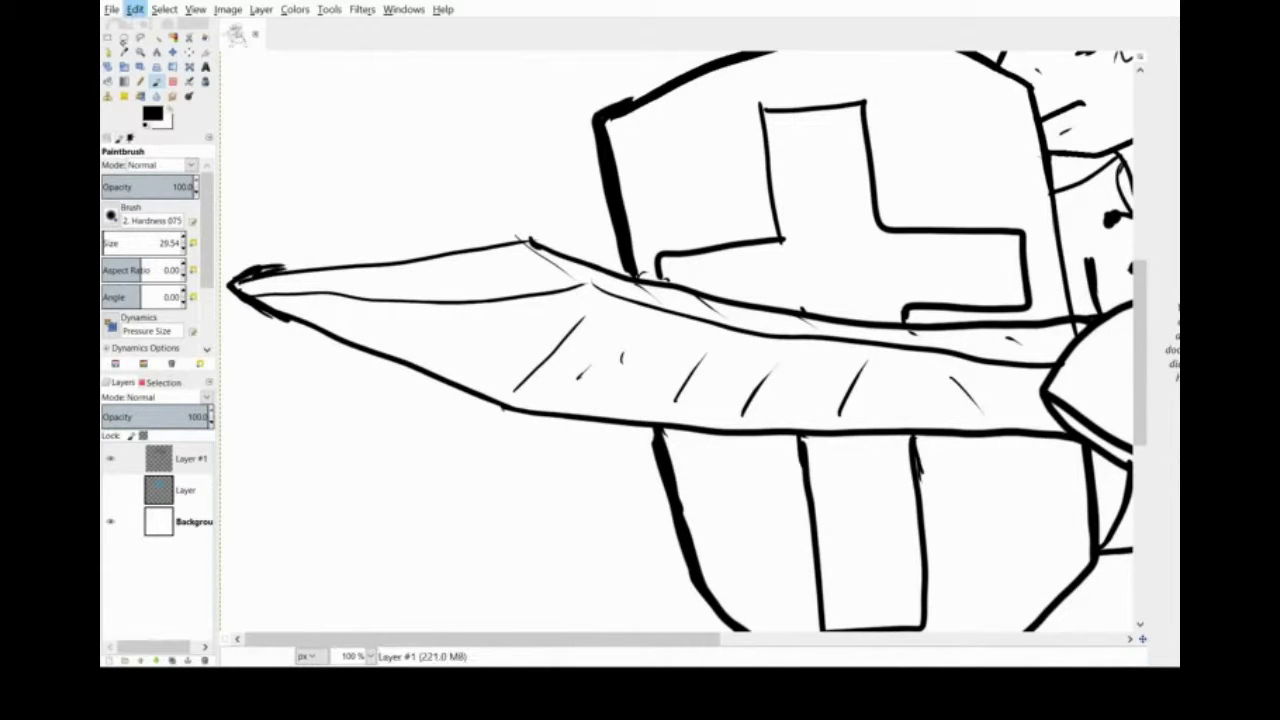
pyautogui.click(136, 11)
pyautogui.click(156, 26)
# Step: Add detail strokes to the hair tuft behind the ear, the collar, and the shadow under the chin
pyautogui.click(370, 656)
pyautogui.click(363, 599)
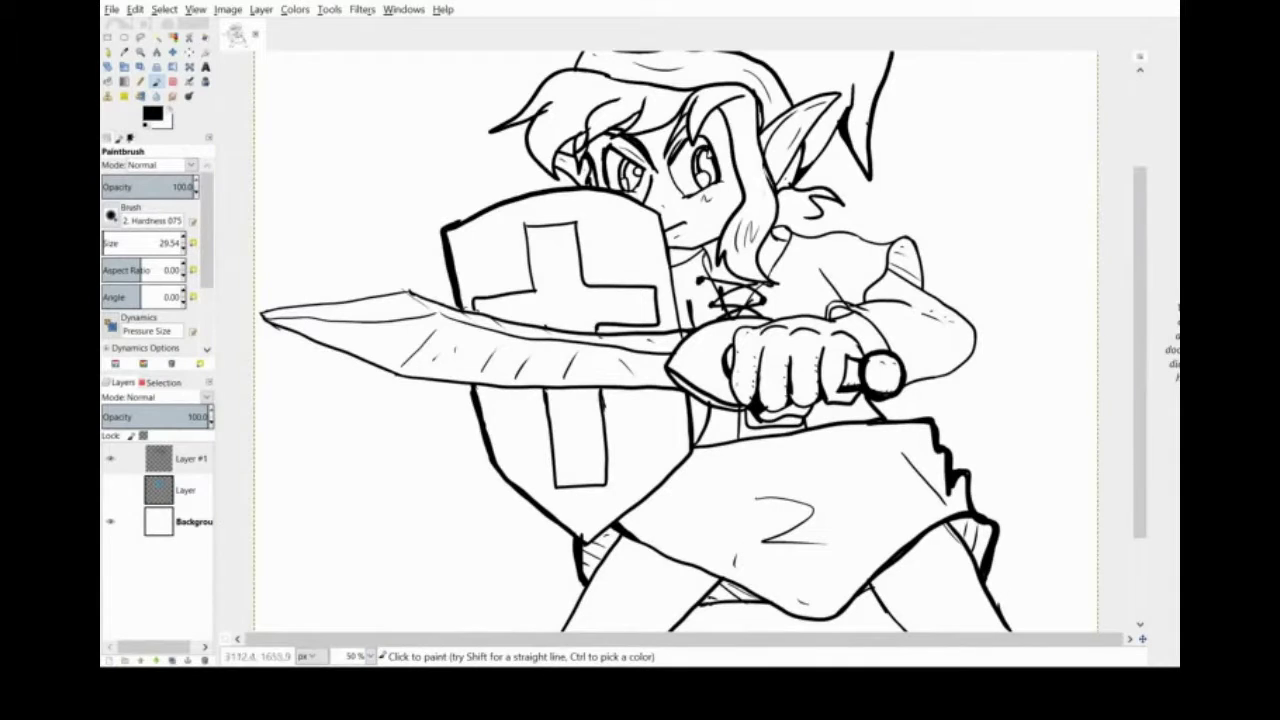
pyautogui.moveTo(818, 220); pyautogui.dragTo(859, 243)
pyautogui.moveTo(794, 221); pyautogui.dragTo(836, 223)
pyautogui.moveTo(669, 255); pyautogui.dragTo(675, 262)
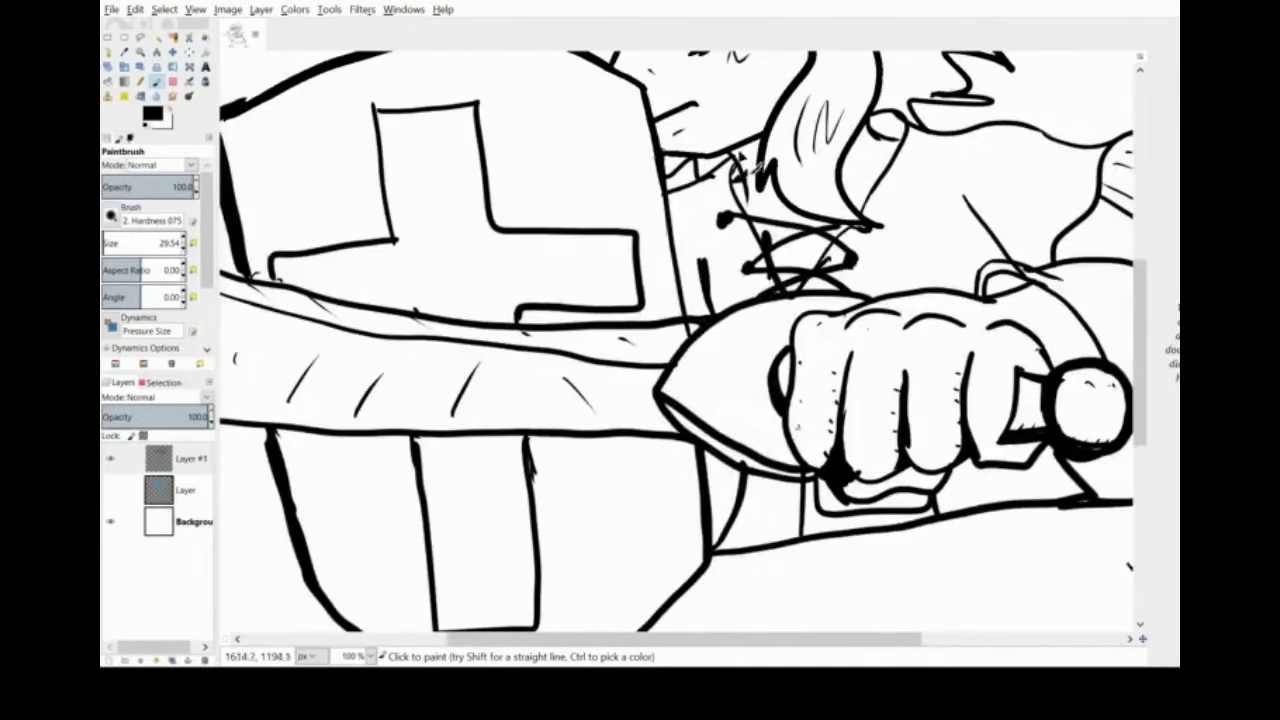
pyautogui.press('1')
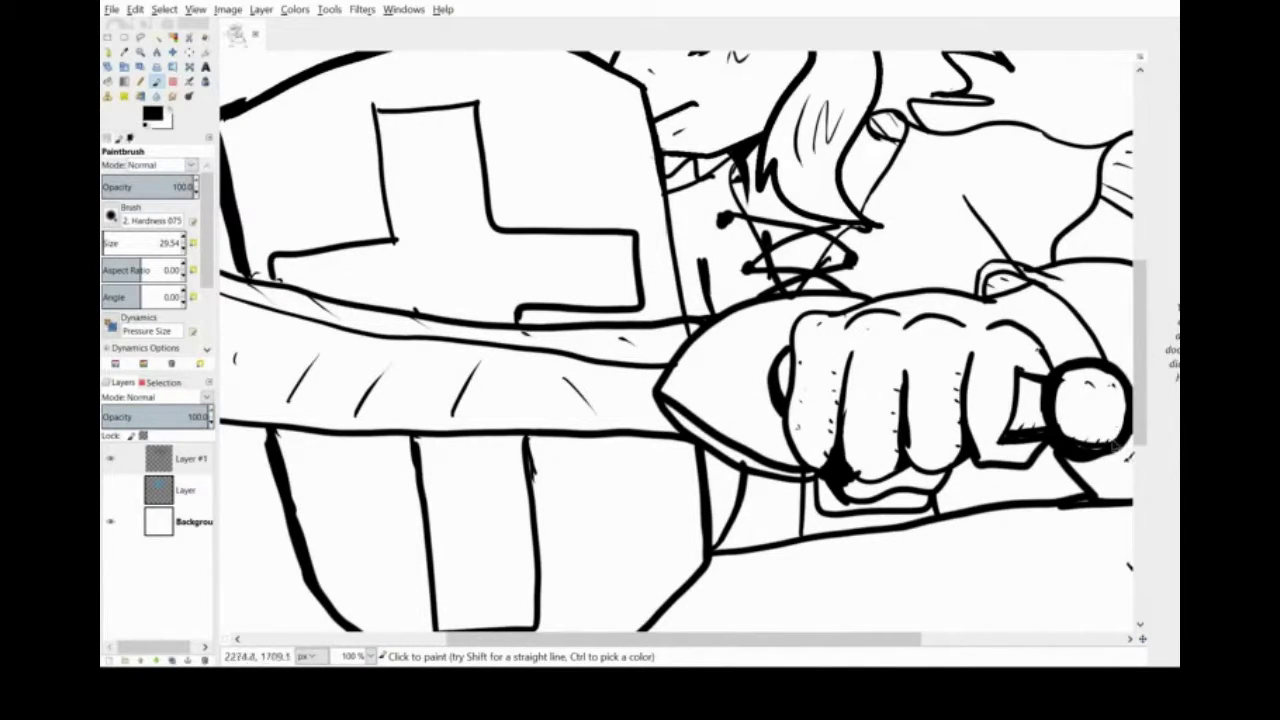
# Step: Ink fold lines on the sleeve and shoulder and thicken the shadows at the sleeve opening and inner elbow
pyautogui.moveTo(860, 639); pyautogui.dragTo(993, 639)
pyautogui.moveTo(815, 260); pyautogui.dragTo(884, 260)
pyautogui.moveTo(820, 230); pyautogui.dragTo(806, 260)
pyautogui.moveTo(836, 258); pyautogui.dragTo(913, 276)
pyautogui.moveTo(856, 147); pyautogui.dragTo(860, 210)
pyautogui.moveTo(718, 209)
pyautogui.mouseDown()
pyautogui.moveTo(748, 261)
pyautogui.moveTo(790, 260)
pyautogui.mouseUp()
pyautogui.moveTo(780, 164); pyautogui.dragTo(813, 174)
pyautogui.moveTo(799, 201); pyautogui.dragTo(821, 201)
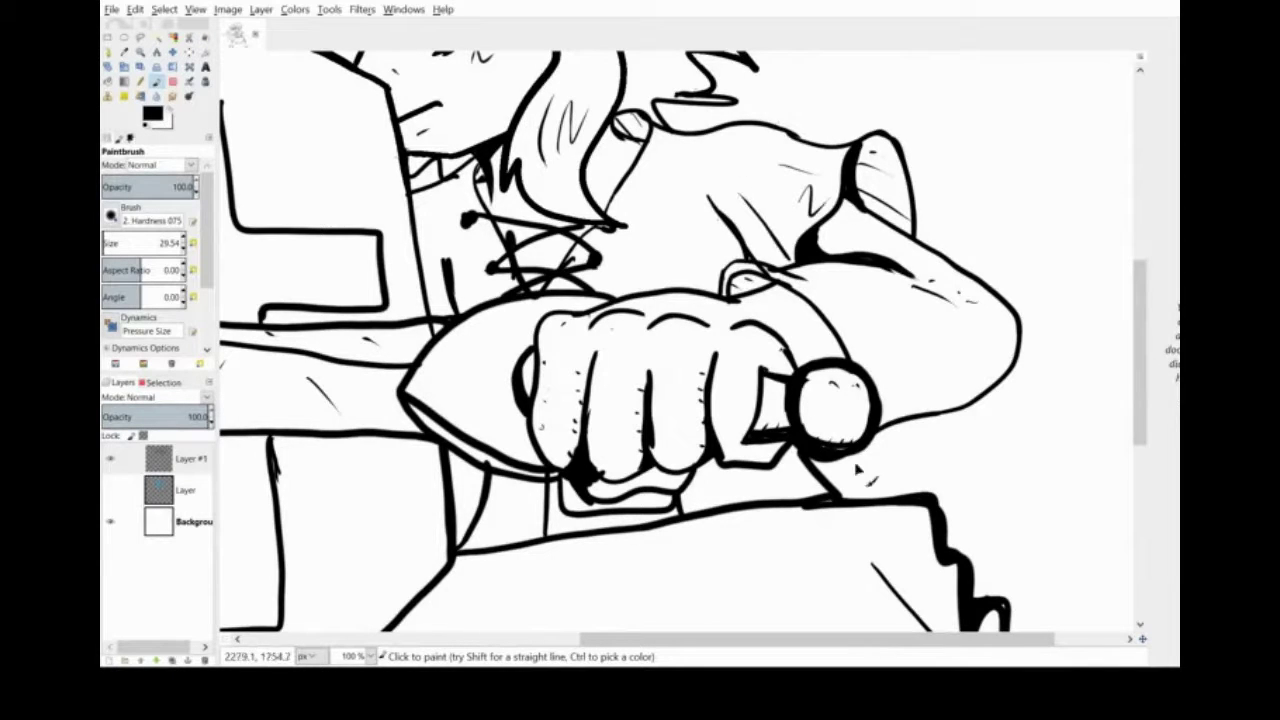
# Step: Fill the shadow beneath the pommel in solid black and add small hatching marks along the waist beside the belt buckle
pyautogui.moveTo(843, 466)
pyautogui.mouseDown()
pyautogui.moveTo(800, 470)
pyautogui.moveTo(845, 503)
pyautogui.mouseUp()
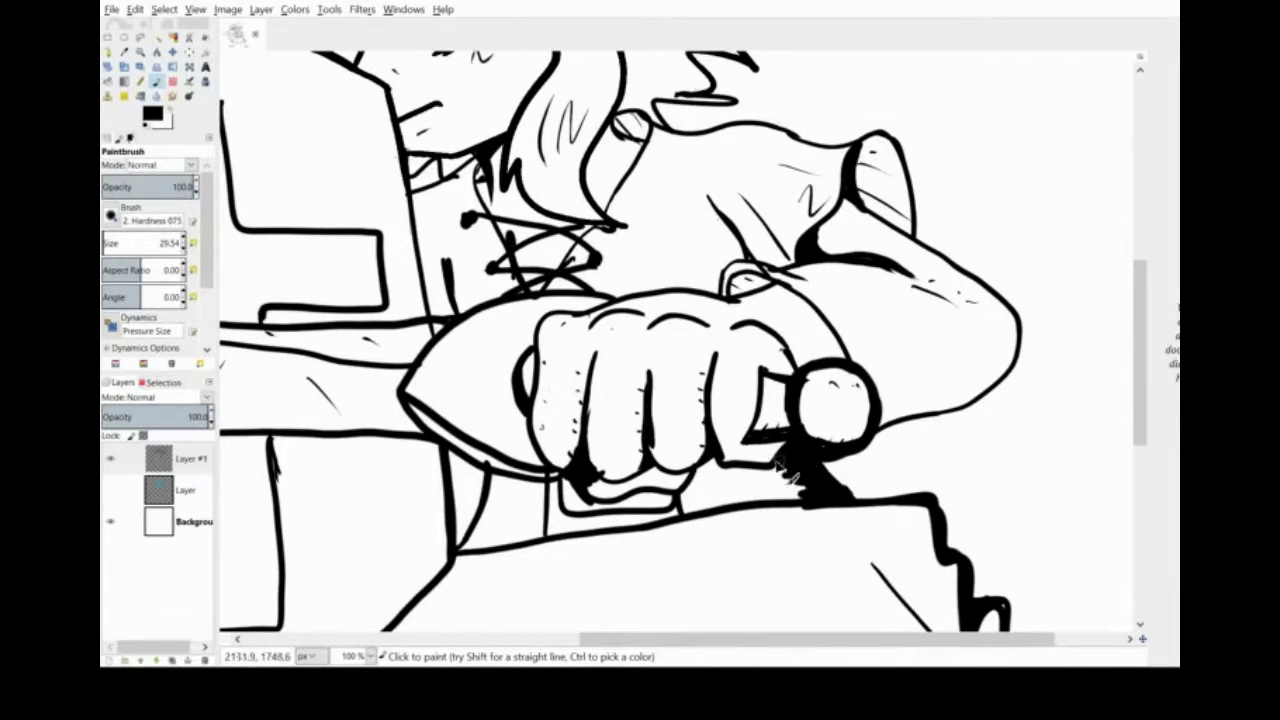
pyautogui.moveTo(778, 466); pyautogui.dragTo(800, 500)
pyautogui.moveTo(708, 484); pyautogui.dragTo(735, 496)
pyautogui.moveTo(482, 495); pyautogui.dragTo(498, 515)
pyautogui.scroll(-5, 812, 503)
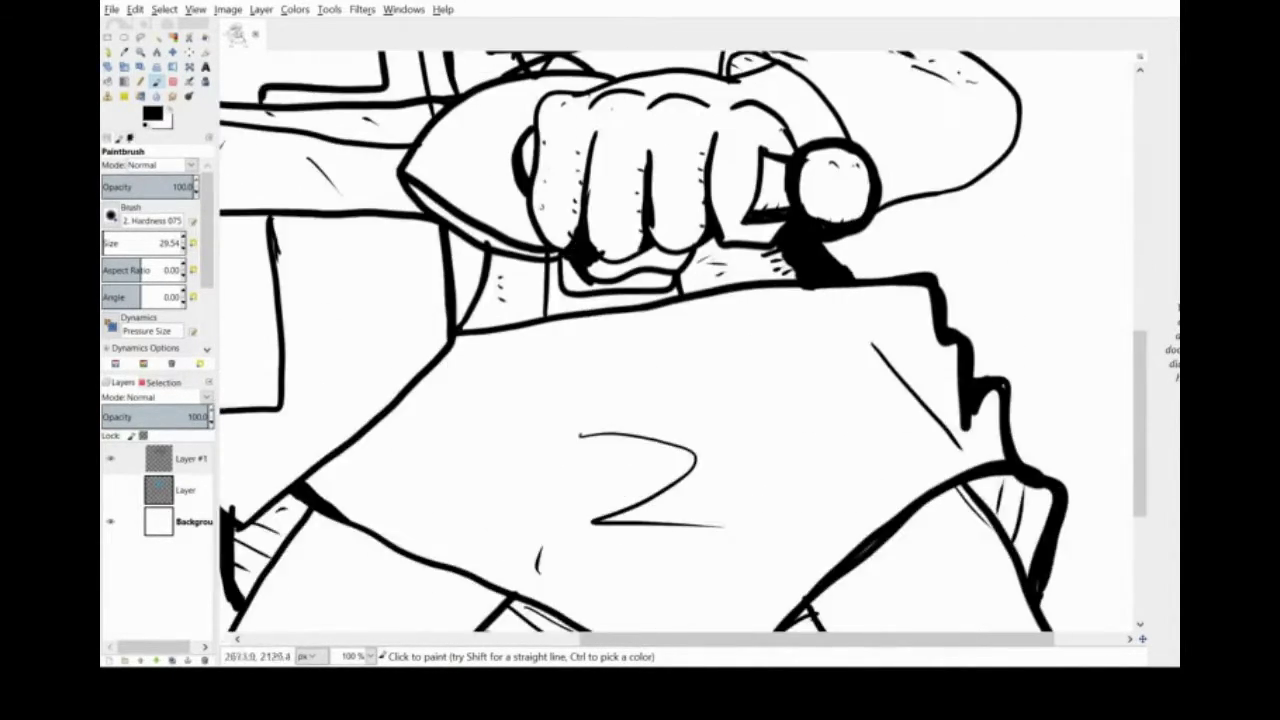
# Step: Draw short fold marks along the tunic skirt's waistline, shield-side edge and jagged edge
pyautogui.moveTo(380, 436); pyautogui.dragTo(398, 452)
pyautogui.moveTo(358, 458); pyautogui.dragTo(374, 466)
pyautogui.moveTo(432, 388); pyautogui.dragTo(424, 408)
pyautogui.moveTo(460, 340); pyautogui.dragTo(482, 356)
pyautogui.moveTo(560, 336); pyautogui.dragTo(596, 318)
pyautogui.moveTo(632, 322); pyautogui.dragTo(682, 318)
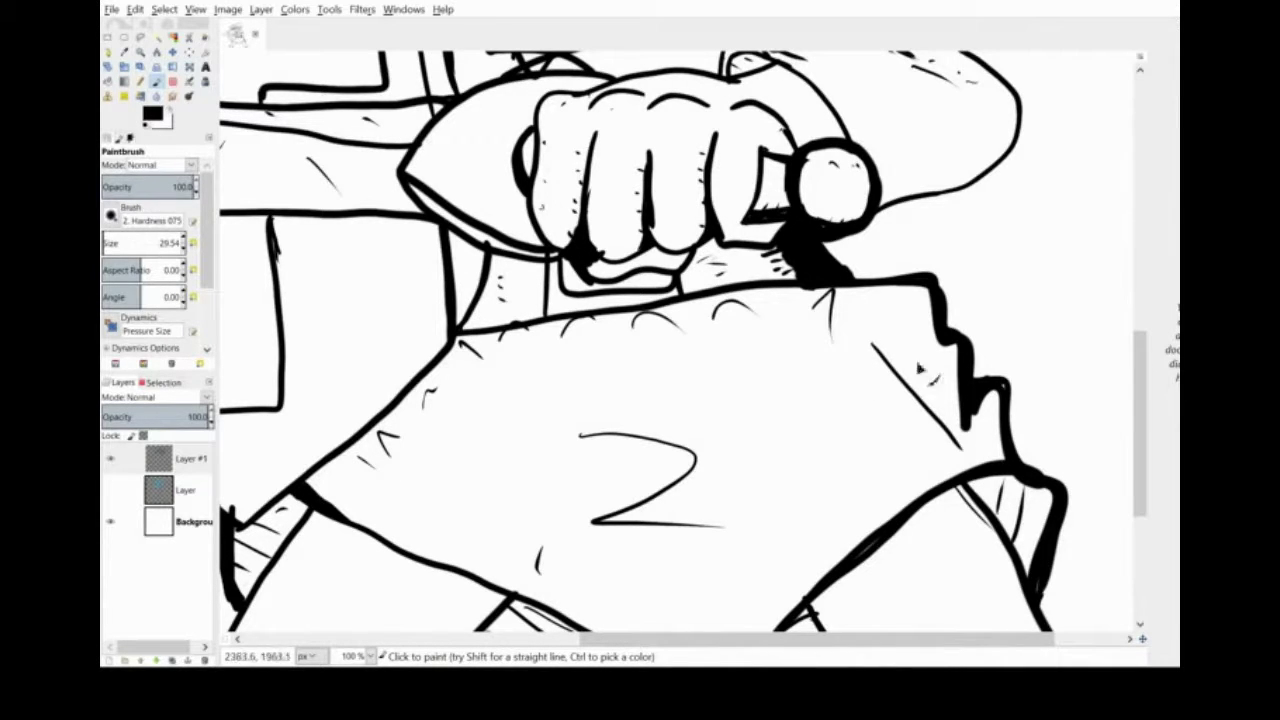
pyautogui.moveTo(952, 362); pyautogui.dragTo(940, 402)
pyautogui.moveTo(902, 304); pyautogui.dragTo(920, 332)
# Step: Fill the pupils of both eyes with black and save the image
pyautogui.scroll(-2, 1114, 405)
pyautogui.scroll(4, 1114, 405)
pyautogui.scroll(-3, 1114, 405)
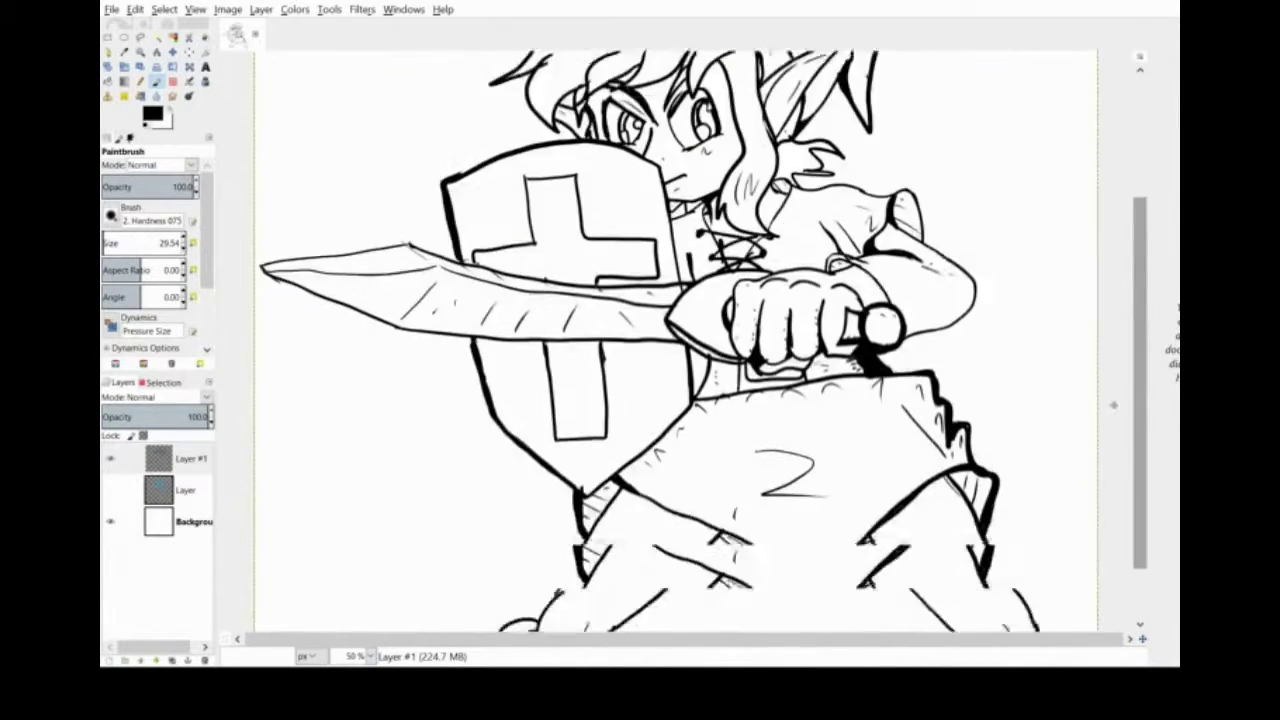
pyautogui.scroll(3, 1113, 405)
pyautogui.hotkey('shift', 'b')
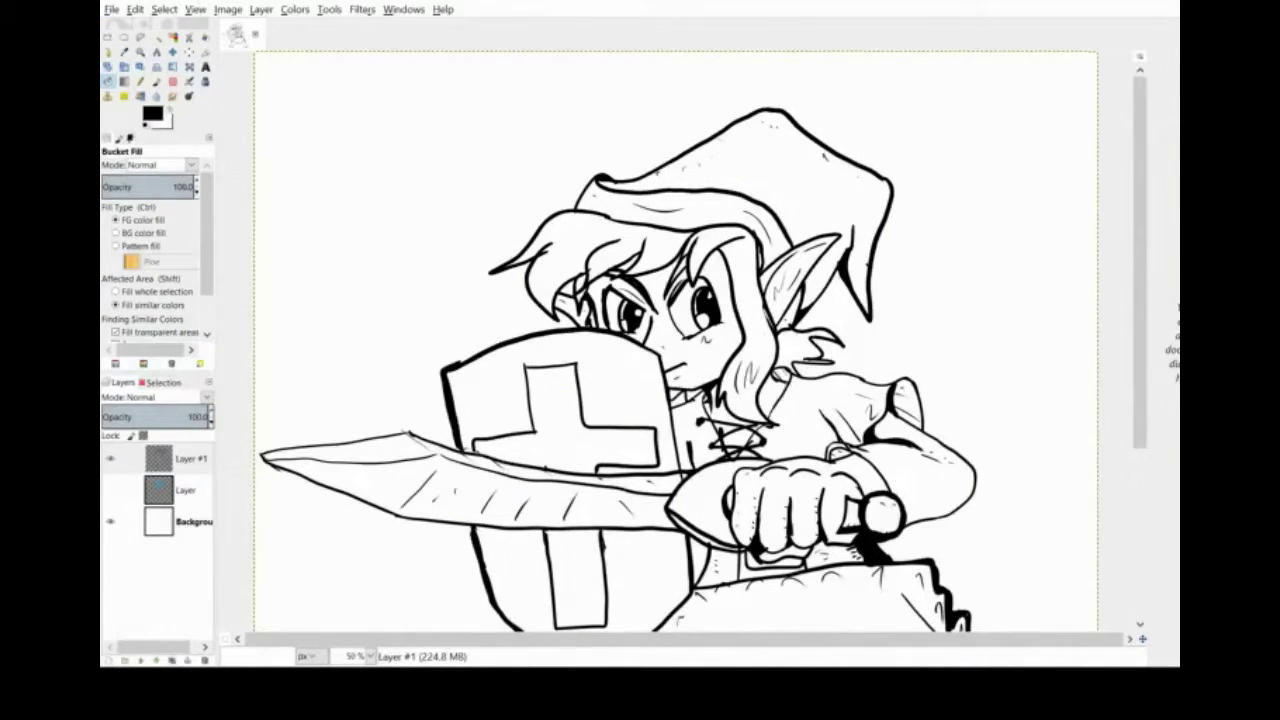
pyautogui.hotkey('ctrl', 's')
# Step: Add a new transparent layer between the line art and the hidden sketch layer, with the Fuzzy Select tool active
pyautogui.click(157, 38)
pyautogui.click(122, 490)
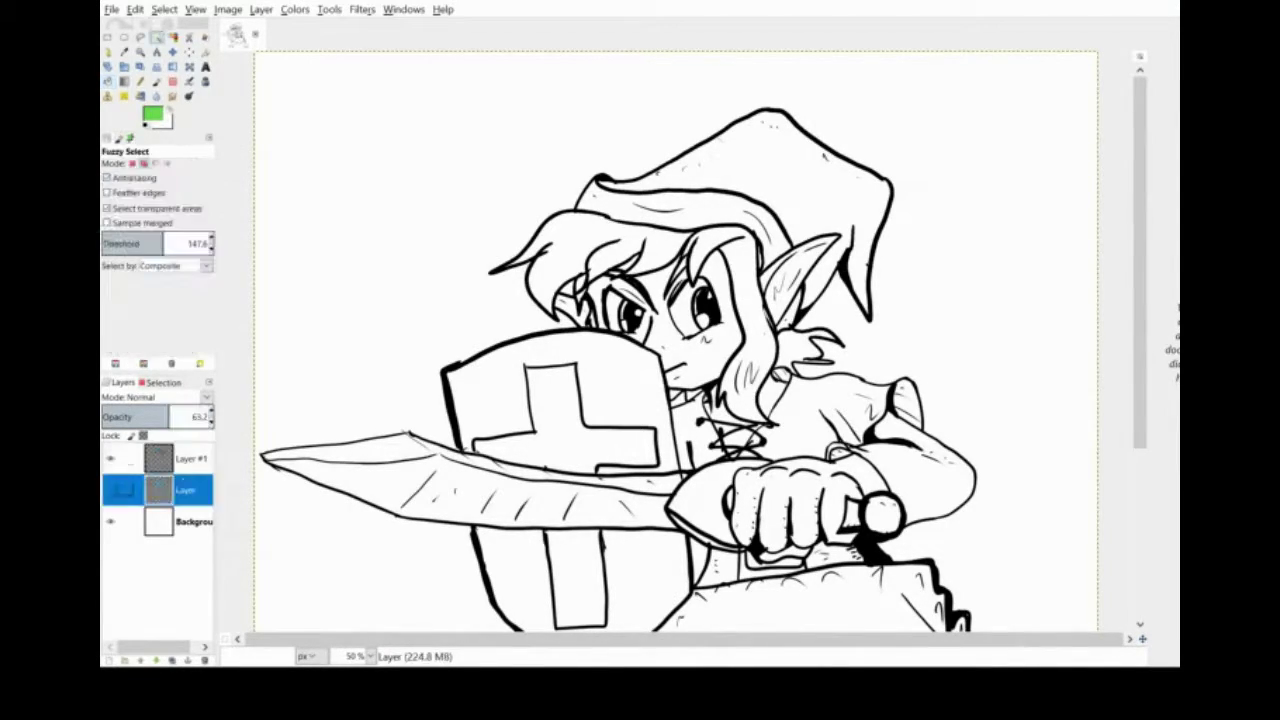
pyautogui.hotkey('ctrl', 'shift', 'n')
pyautogui.press('Return')
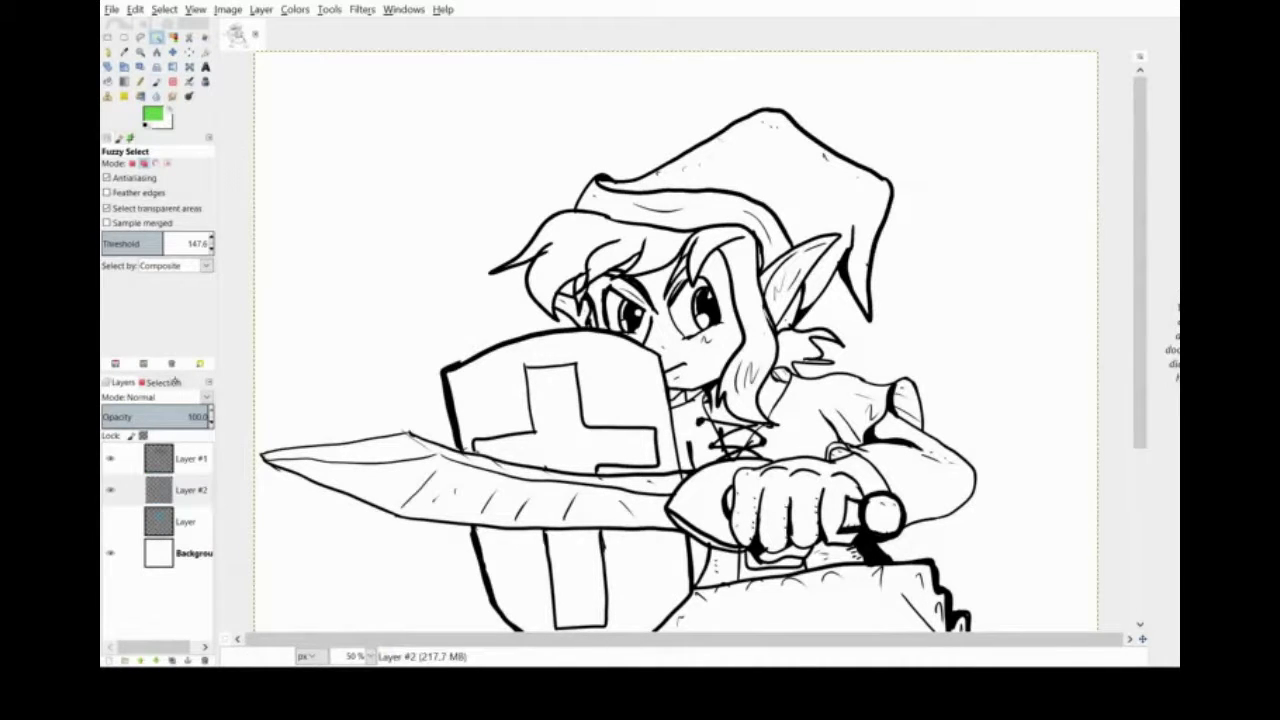
# Step: Try to select the empty area around the figure by similar colour, and clear the selection
pyautogui.click(170, 382)
pyautogui.click(1017, 271)
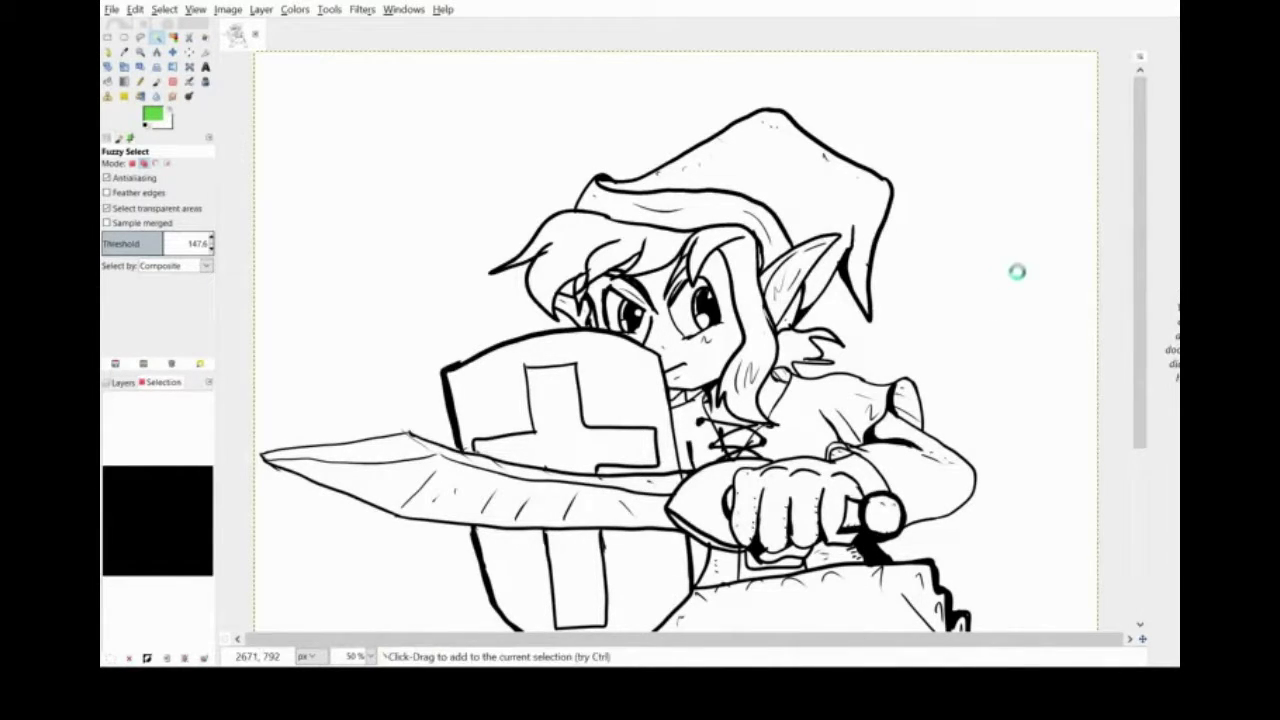
pyautogui.scroll(-5, 928, 578)
pyautogui.hotkey('ctrl', 'shift', 'a')
# Step: Paint over the open lines of the boot cuff below the shield in black
pyautogui.press('p')
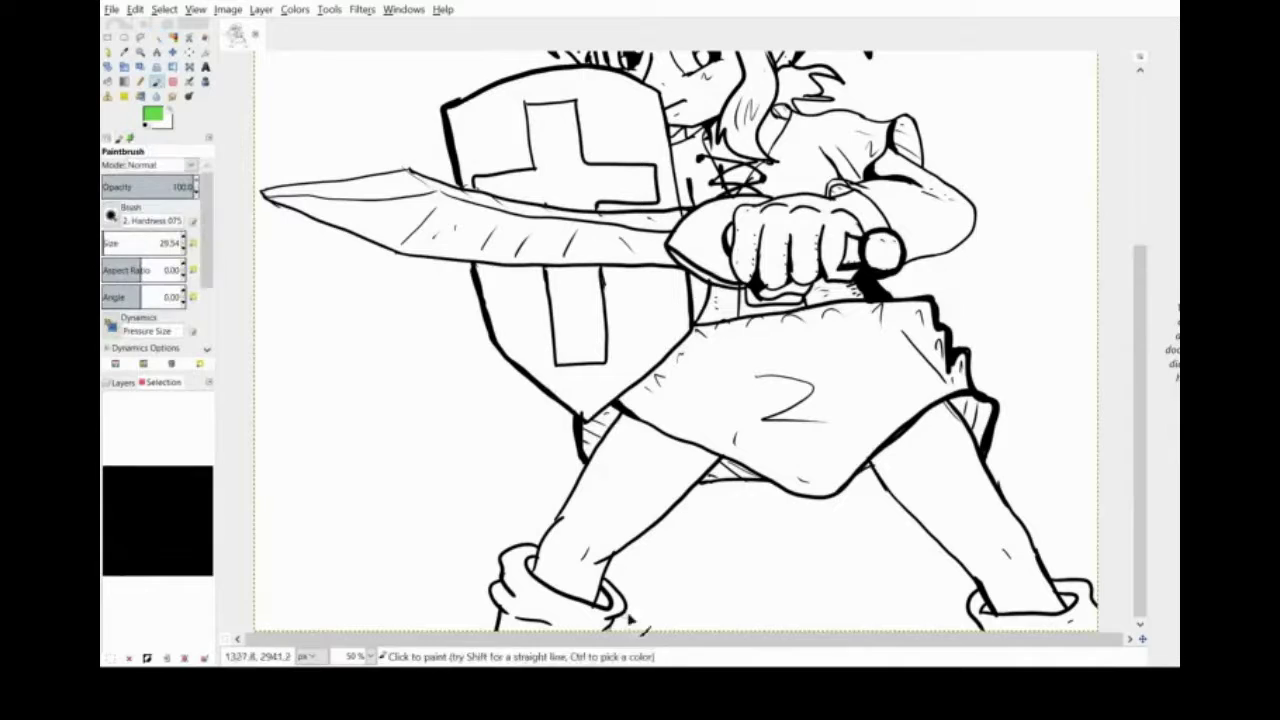
pyautogui.press('d')
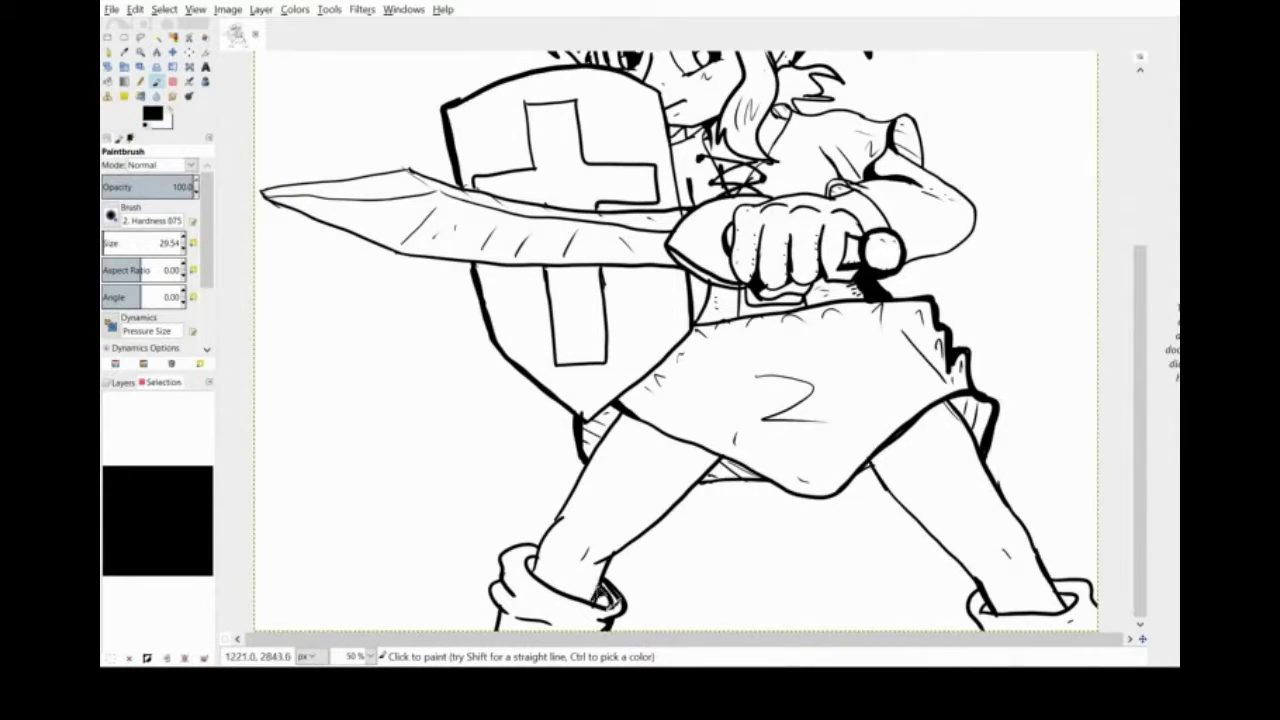
# Step: Select the background around and between the legs with Fuzzy Select and invert the selection to cover the figure
pyautogui.press('u')
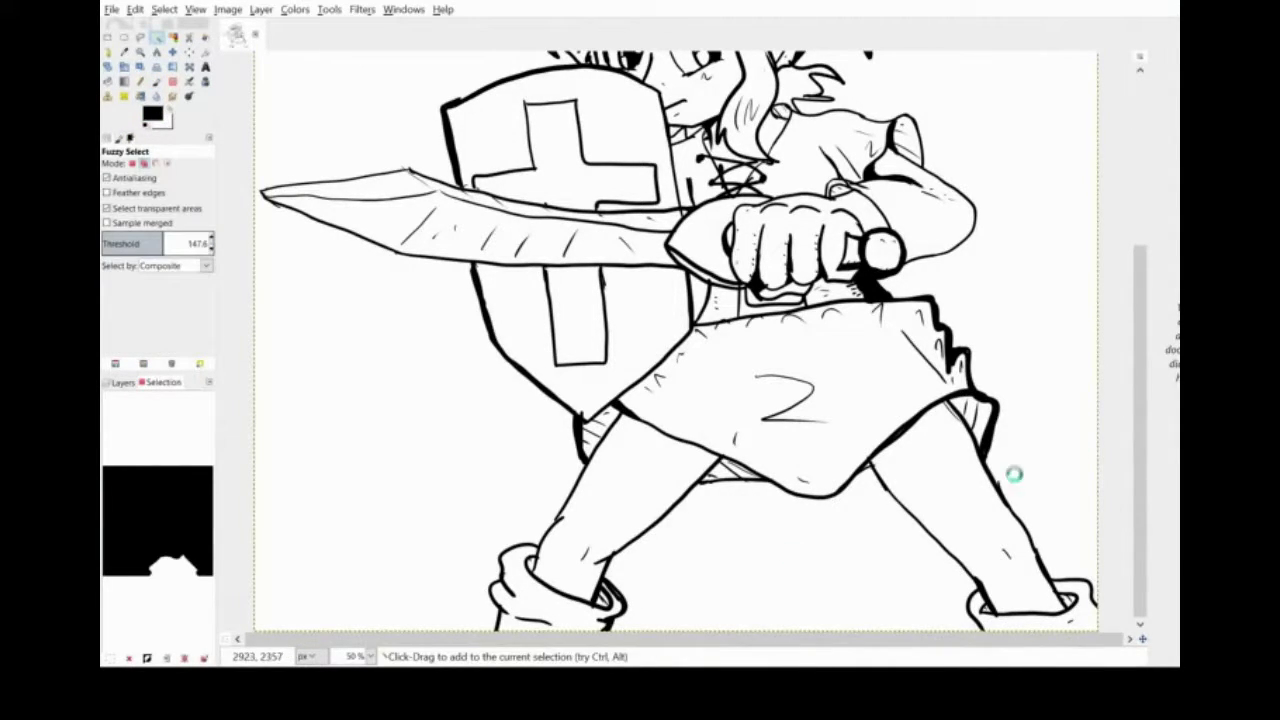
pyautogui.click(165, 9)
pyautogui.click(182, 50)
# Step: Fill the selected figure silhouette with light green on Layer #2, beneath the line art
pyautogui.click(122, 383)
pyautogui.click(108, 81)
pyautogui.click(188, 490)
pyautogui.click(152, 113)
pyautogui.click(179, 152)
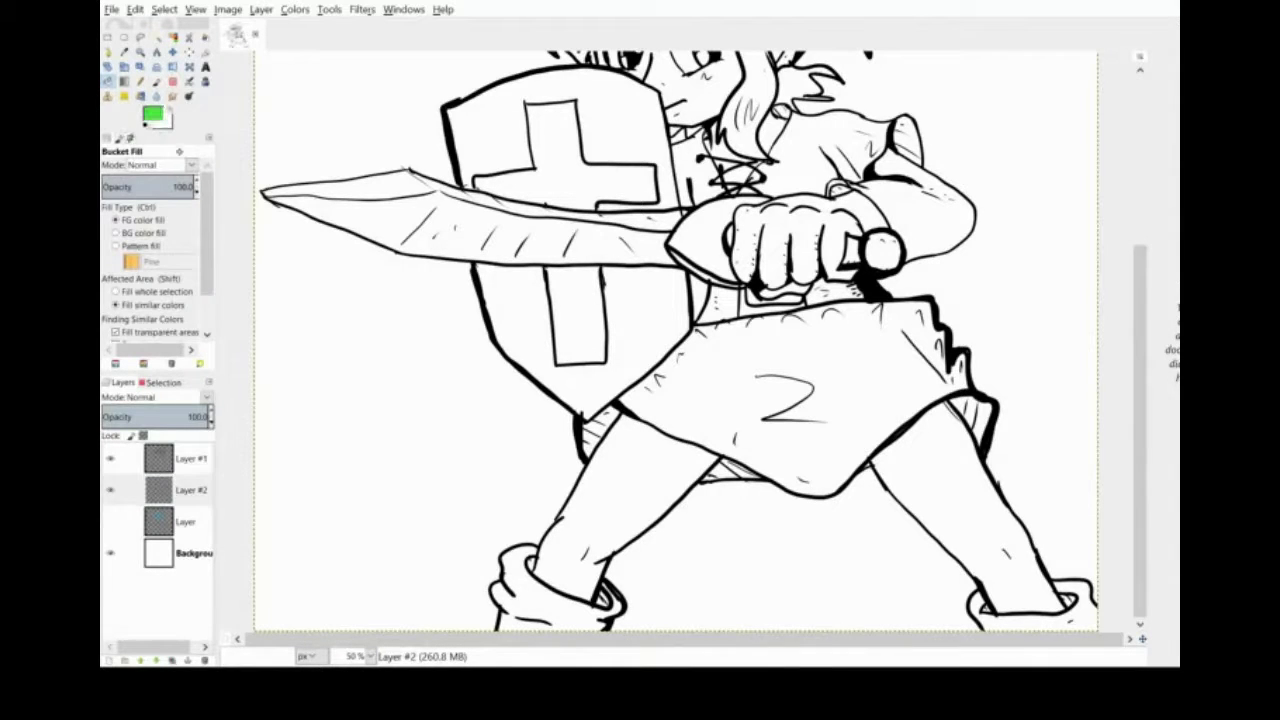
pyautogui.click(174, 143)
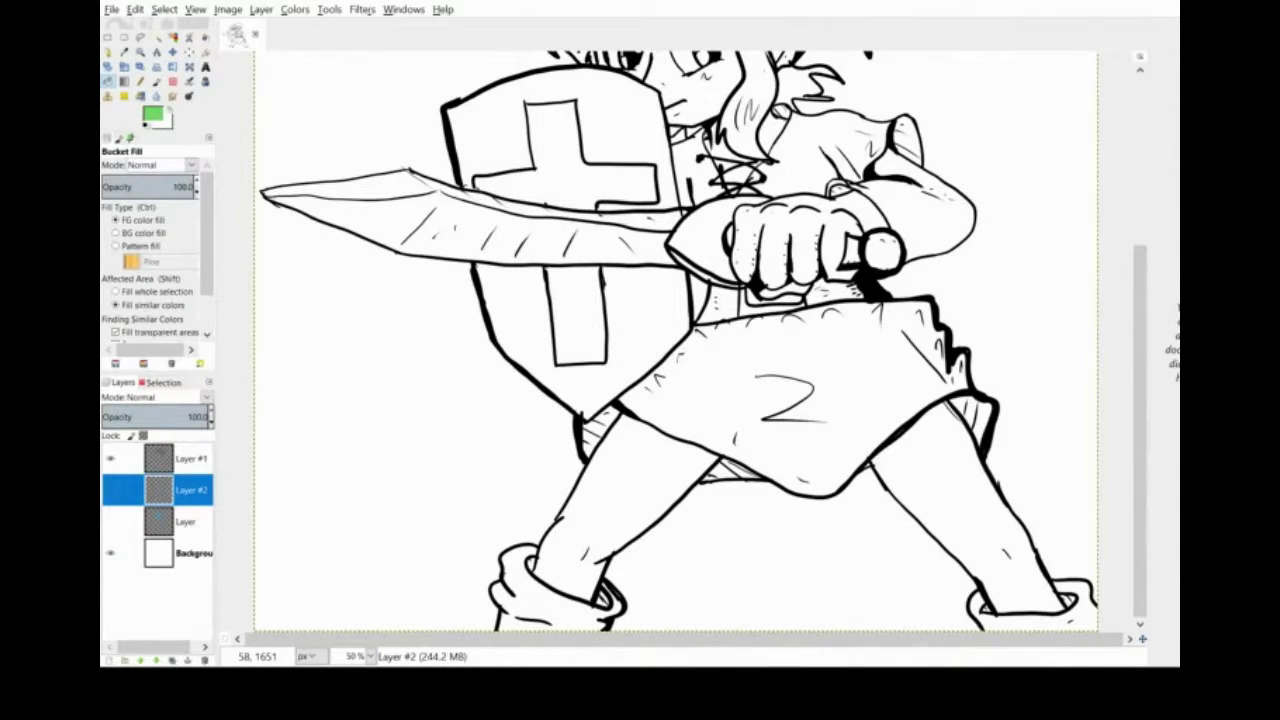
pyautogui.moveTo(1135, 438); pyautogui.dragTo(1123, 323)
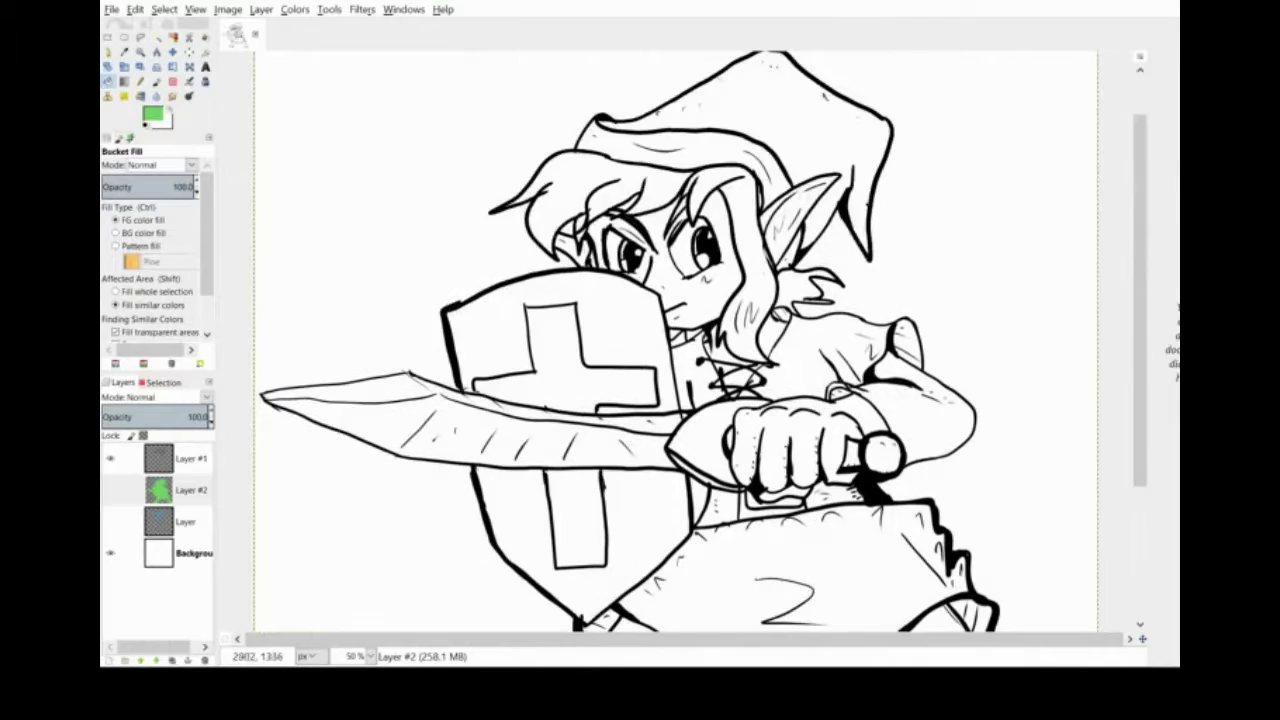
pyautogui.click(502, 555)
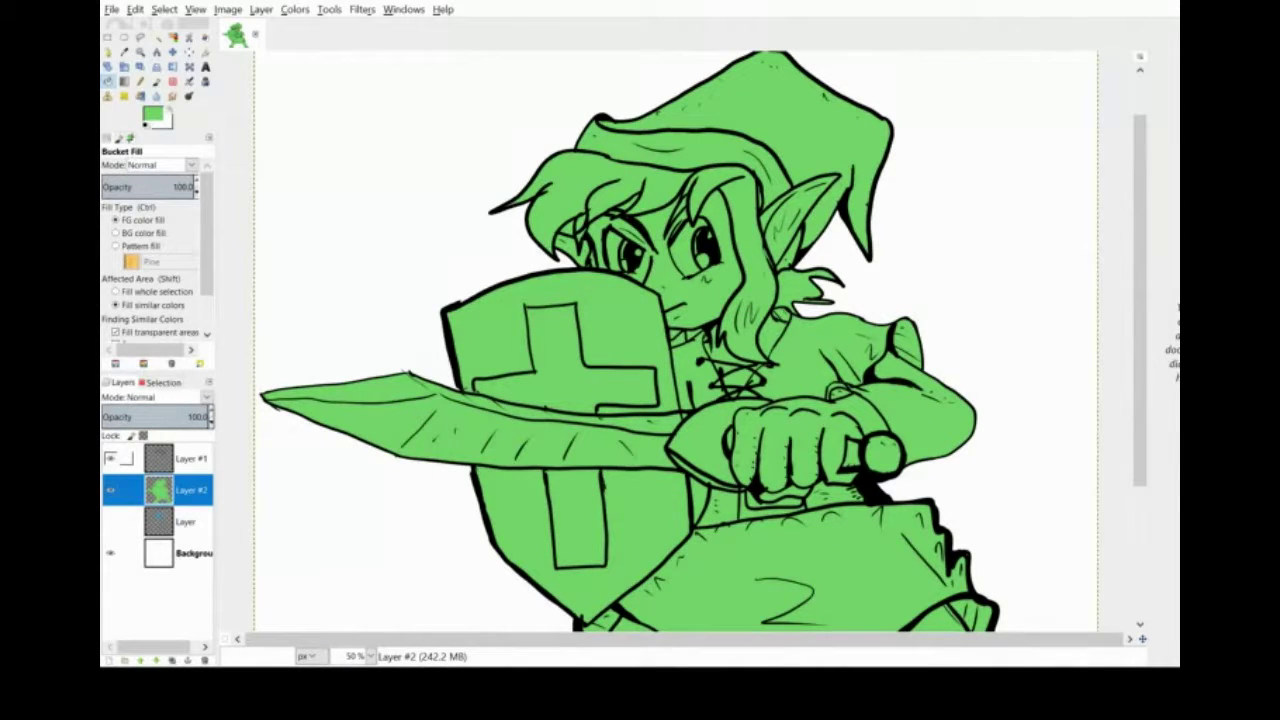
# Step: Fill the sword arm's sleeve with greyish brown on the basis of Layer #1, and paint its missed cuff fold on Layer #2
pyautogui.click(188, 459)
pyautogui.click(112, 9)
pyautogui.click(135, 106)
pyautogui.click(153, 114)
pyautogui.moveTo(216, 139); pyautogui.dragTo(168, 150)
pyautogui.click(153, 114)
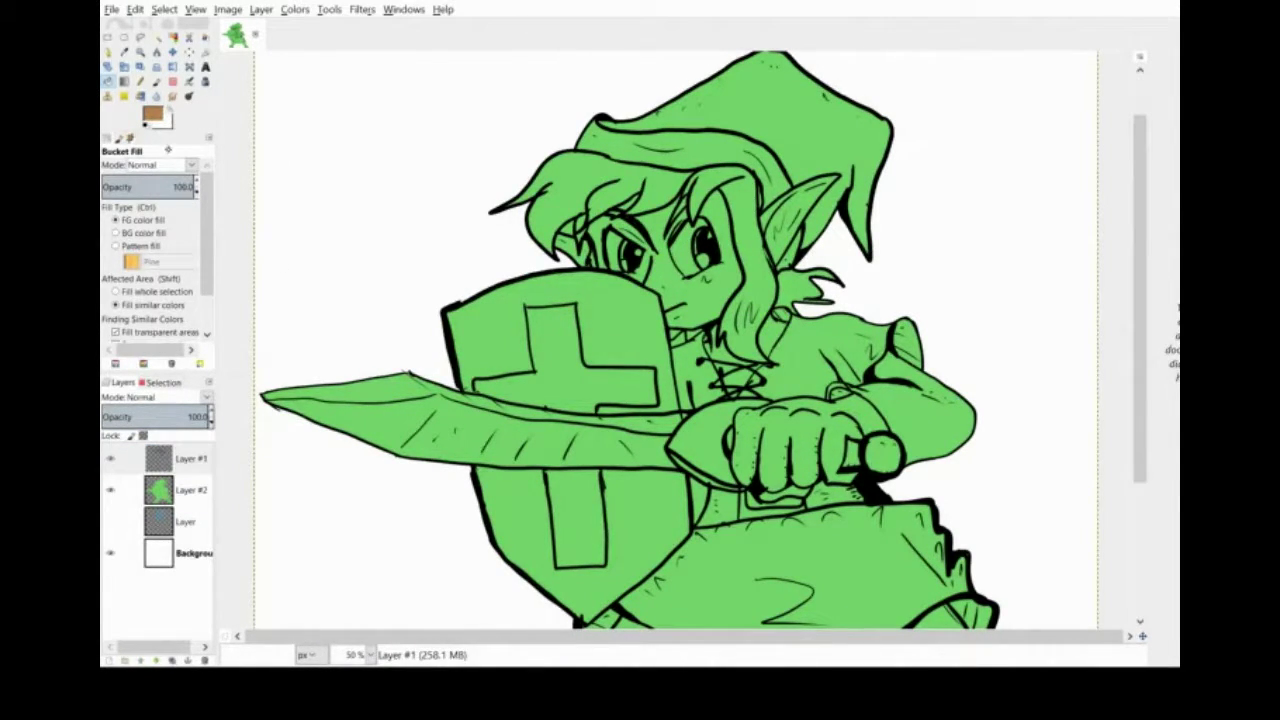
pyautogui.click(918, 426)
pyautogui.click(368, 570)
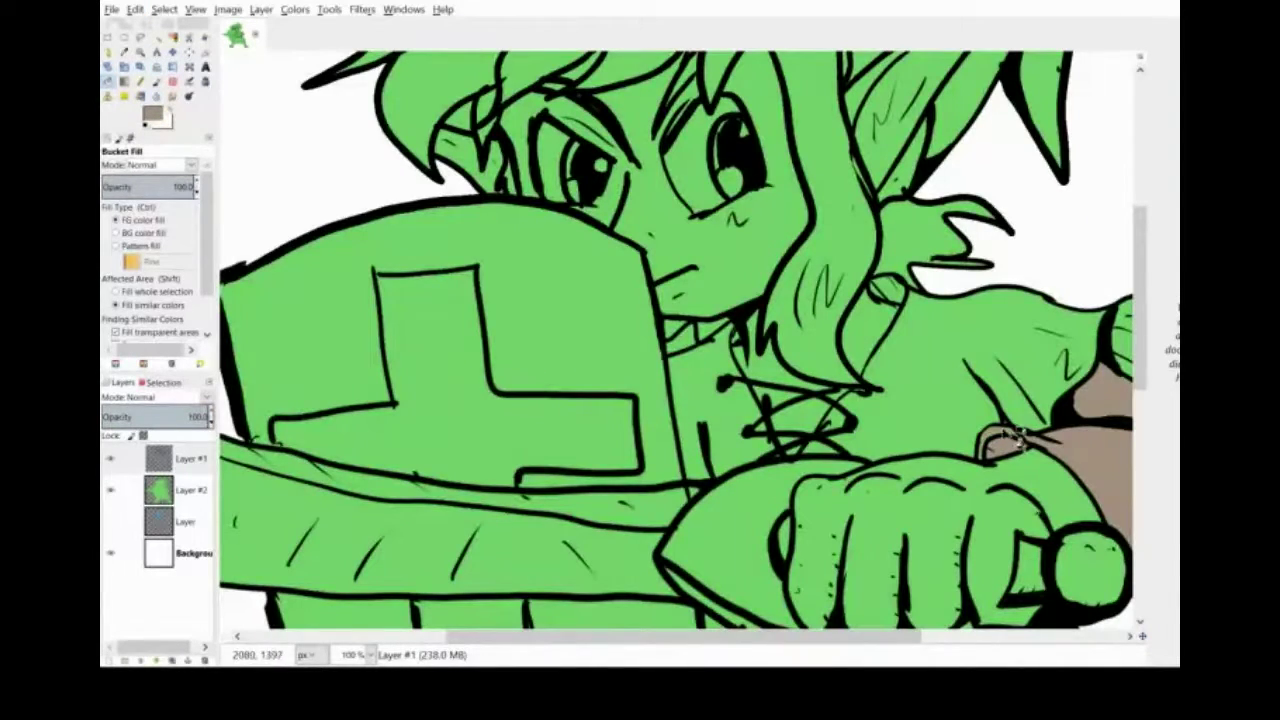
pyautogui.click(140, 81)
pyautogui.click(187, 490)
# Step: Fill the boot below the shield with the same greyish brown, using Bucket Fill from Layer #1
pyautogui.moveTo(1140, 301); pyautogui.dragTo(1140, 382)
pyautogui.moveTo(850, 636); pyautogui.dragTo(846, 636)
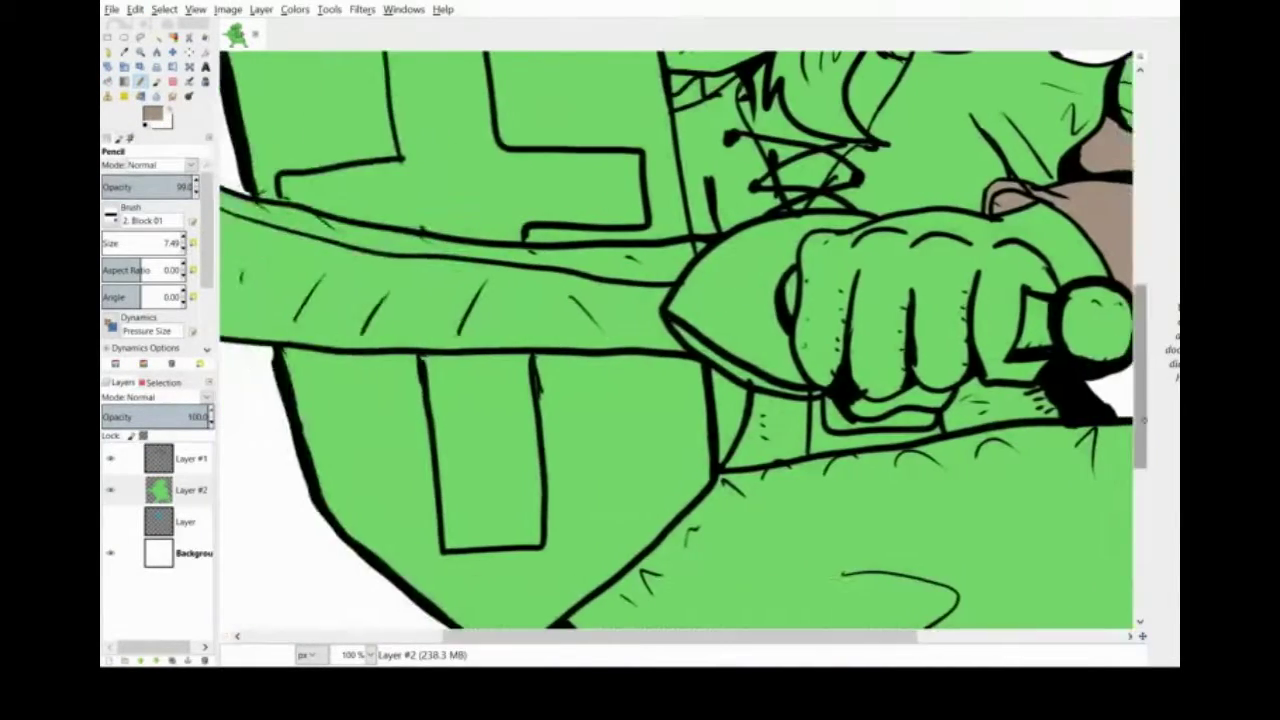
pyautogui.moveTo(1140, 380); pyautogui.dragTo(1140, 525)
pyautogui.click(108, 81)
pyautogui.click(622, 358)
pyautogui.click(135, 9)
pyautogui.click(165, 26)
pyautogui.click(190, 459)
pyautogui.click(445, 582)
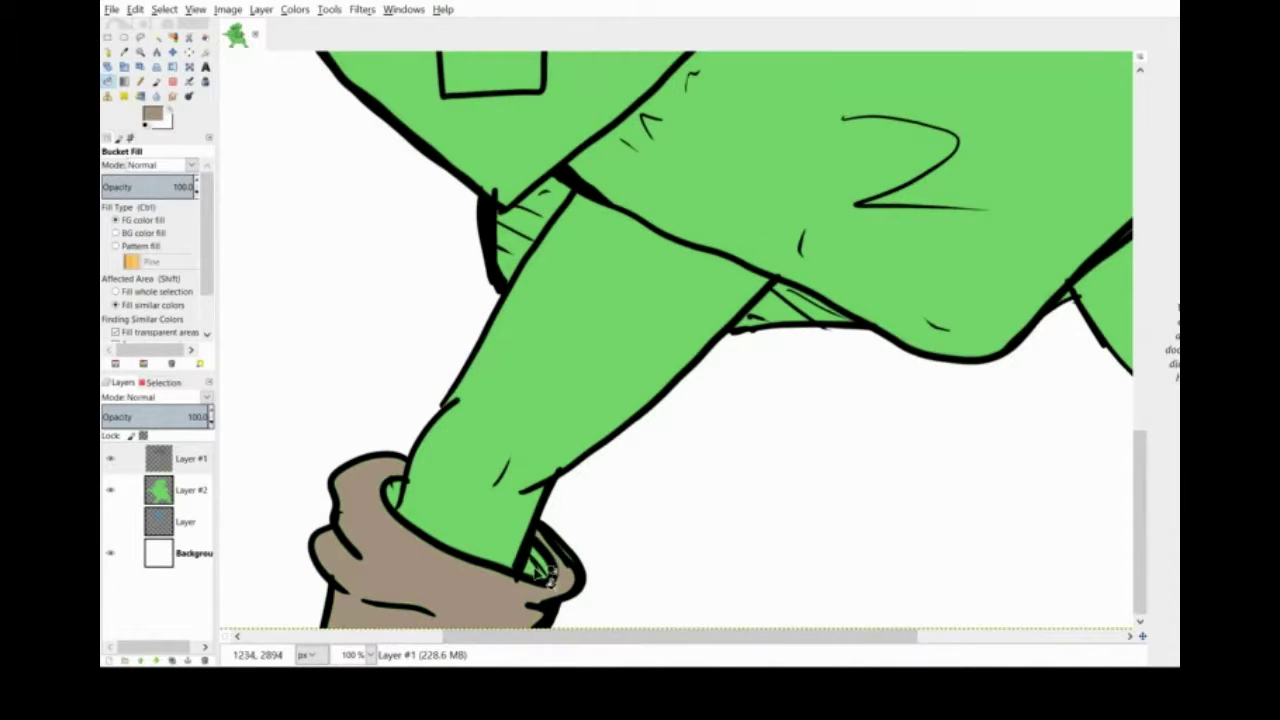
pyautogui.click(545, 577)
pyautogui.click(135, 9)
pyautogui.click(165, 26)
# Step: Fill the other boot with greyish brown, and paint the gaps inside both boot cuffs with the Pencil on Layer #2
pyautogui.moveTo(850, 636); pyautogui.dragTo(1057, 636)
pyautogui.click(1050, 612)
pyautogui.click(140, 81)
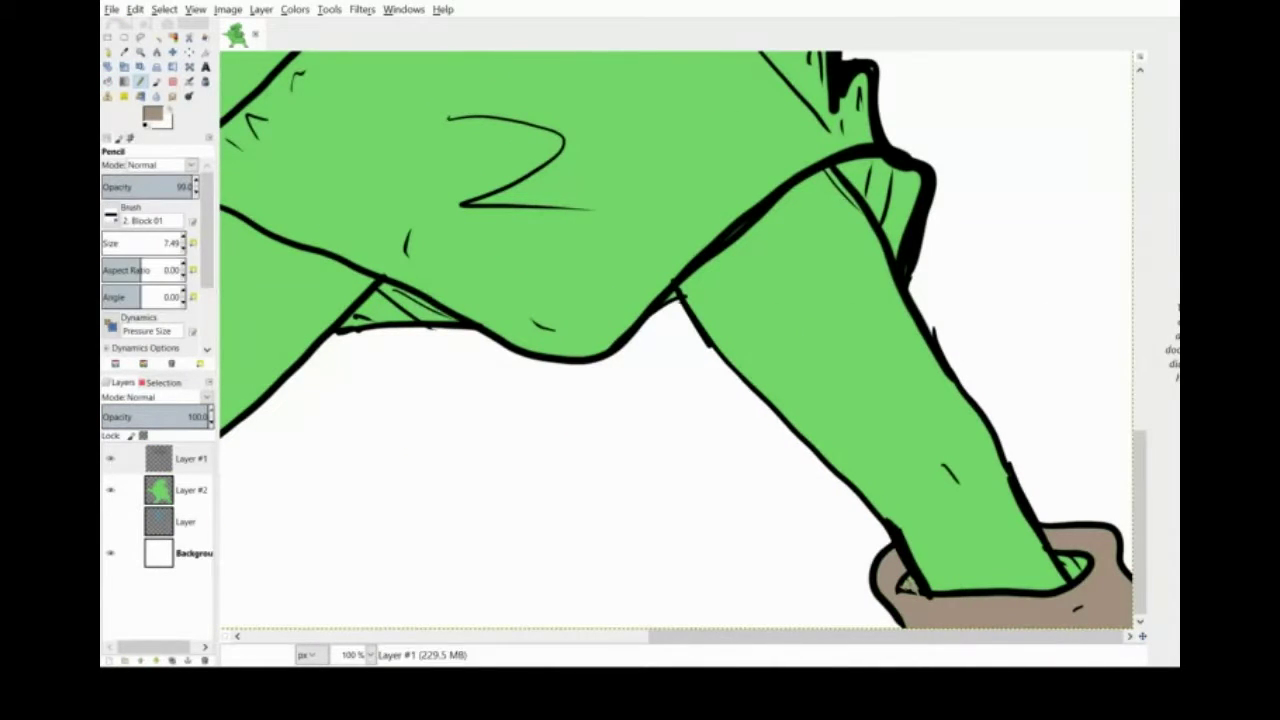
pyautogui.click(187, 490)
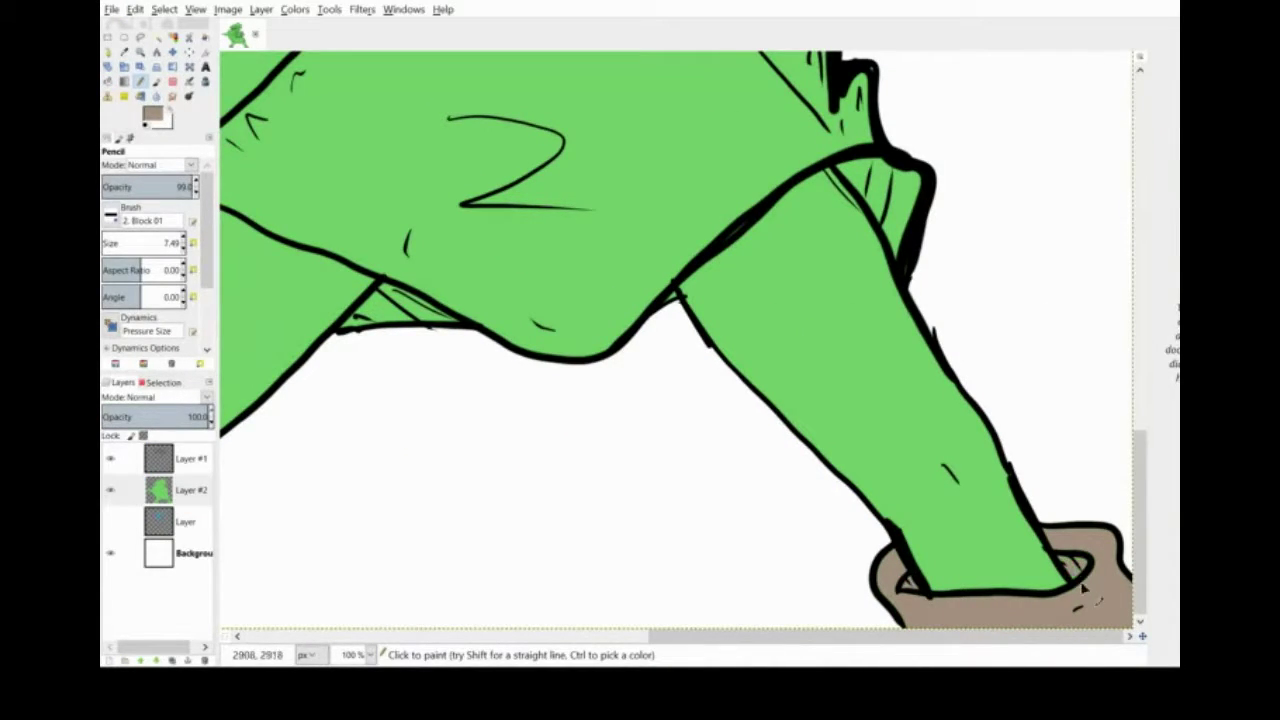
pyautogui.hscroll(-10, 1035, 605)
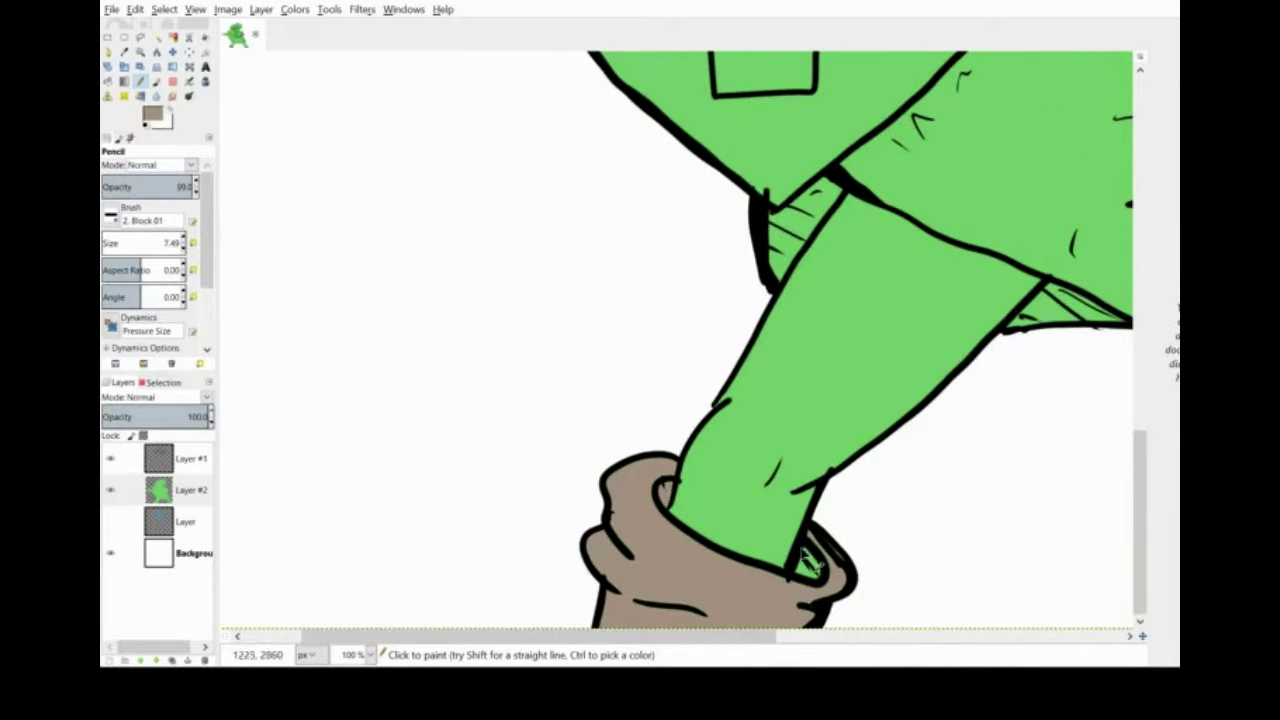
# Step: Fill both legs with light grey, using Bucket Fill with Layer #1 active
pyautogui.press('x')
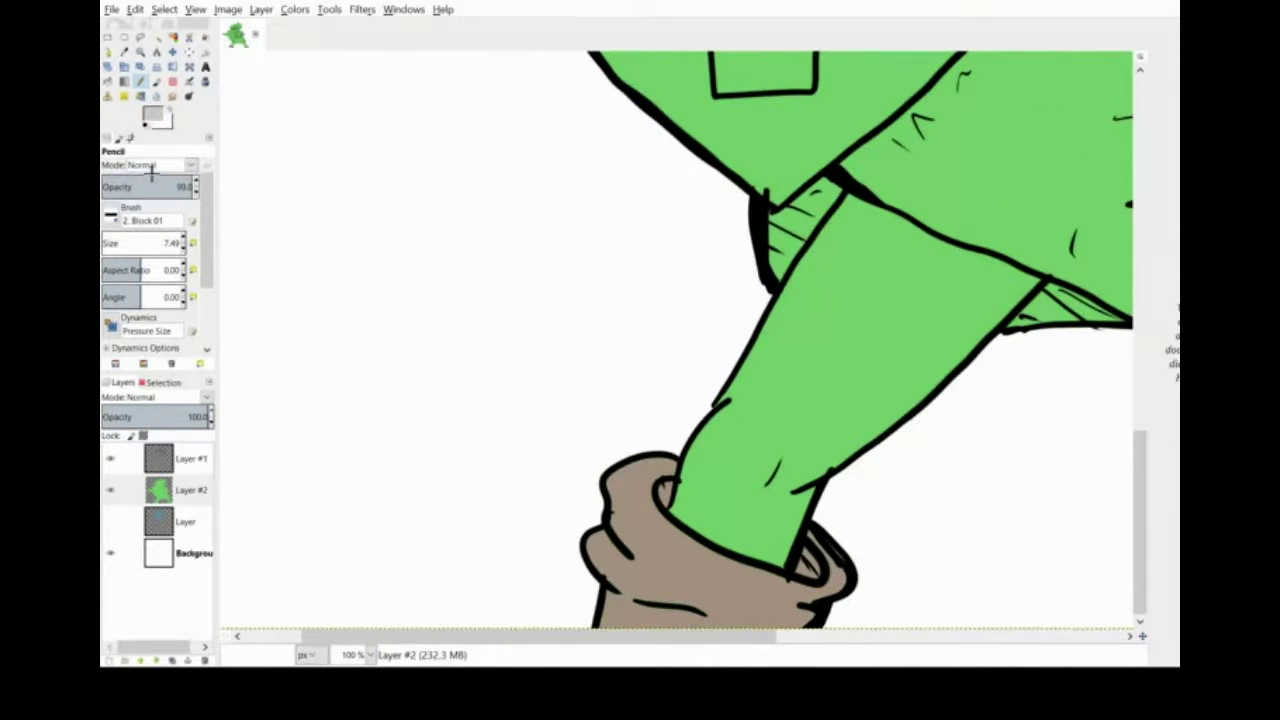
pyautogui.hotkey('shift', 'b')
pyautogui.click(931, 380)
pyautogui.hotkey('ctrl', 'z')
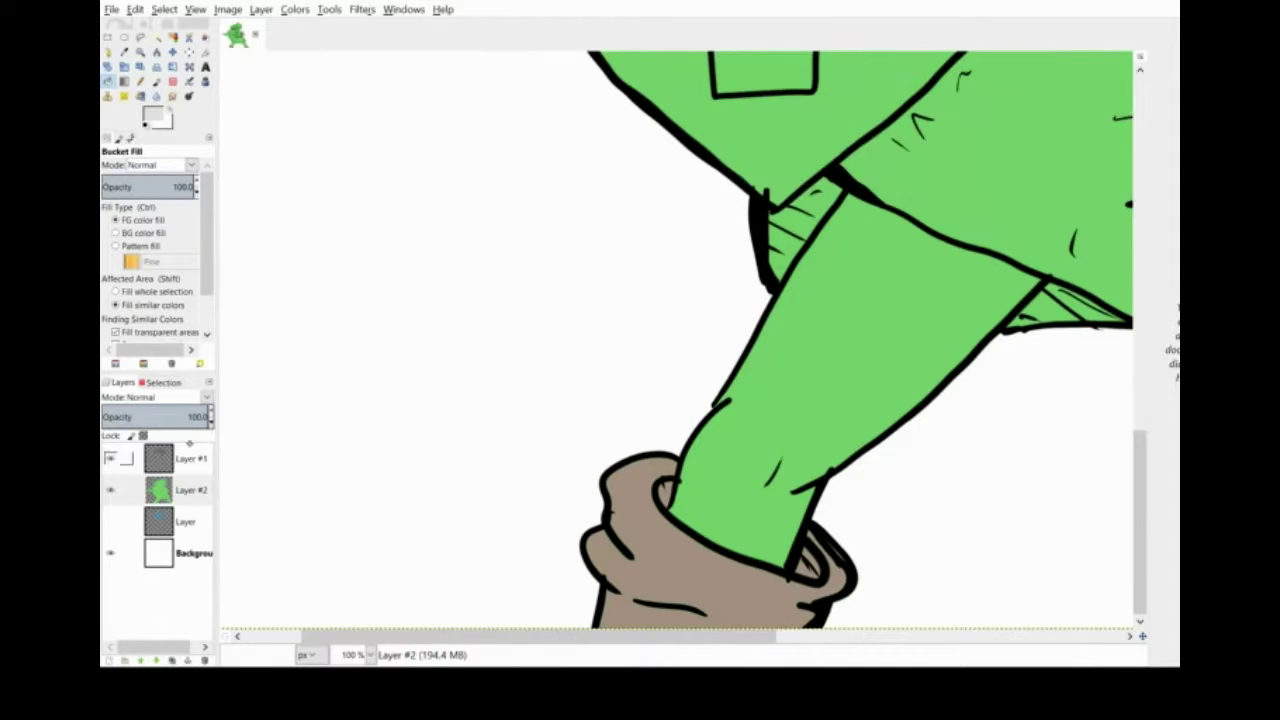
pyautogui.click(188, 456)
pyautogui.click(870, 340)
pyautogui.moveTo(740, 636); pyautogui.dragTo(1080, 636)
pyautogui.click(850, 330)
# Step: Fill the sword hand, the face and the pointed ear with a pale skin tone
pyautogui.click(370, 655)
pyautogui.click(369, 586)
pyautogui.moveTo(1140, 520); pyautogui.dragTo(1140, 398)
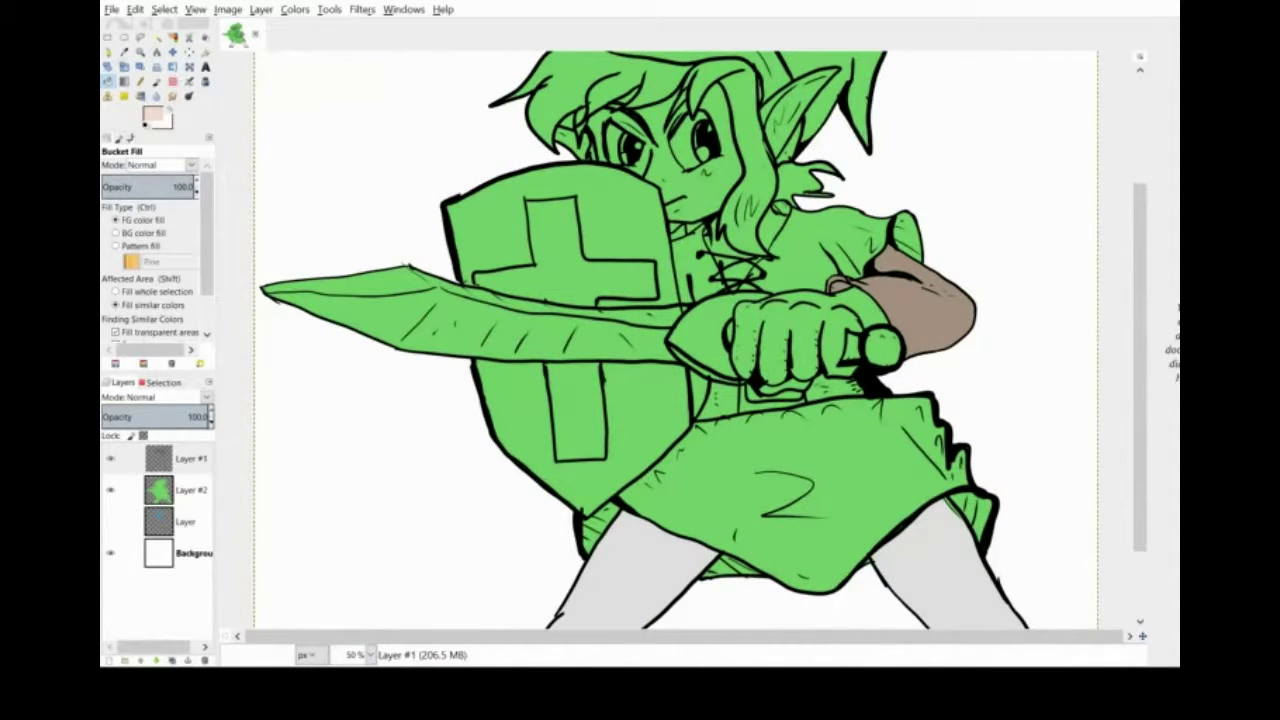
pyautogui.click(818, 336)
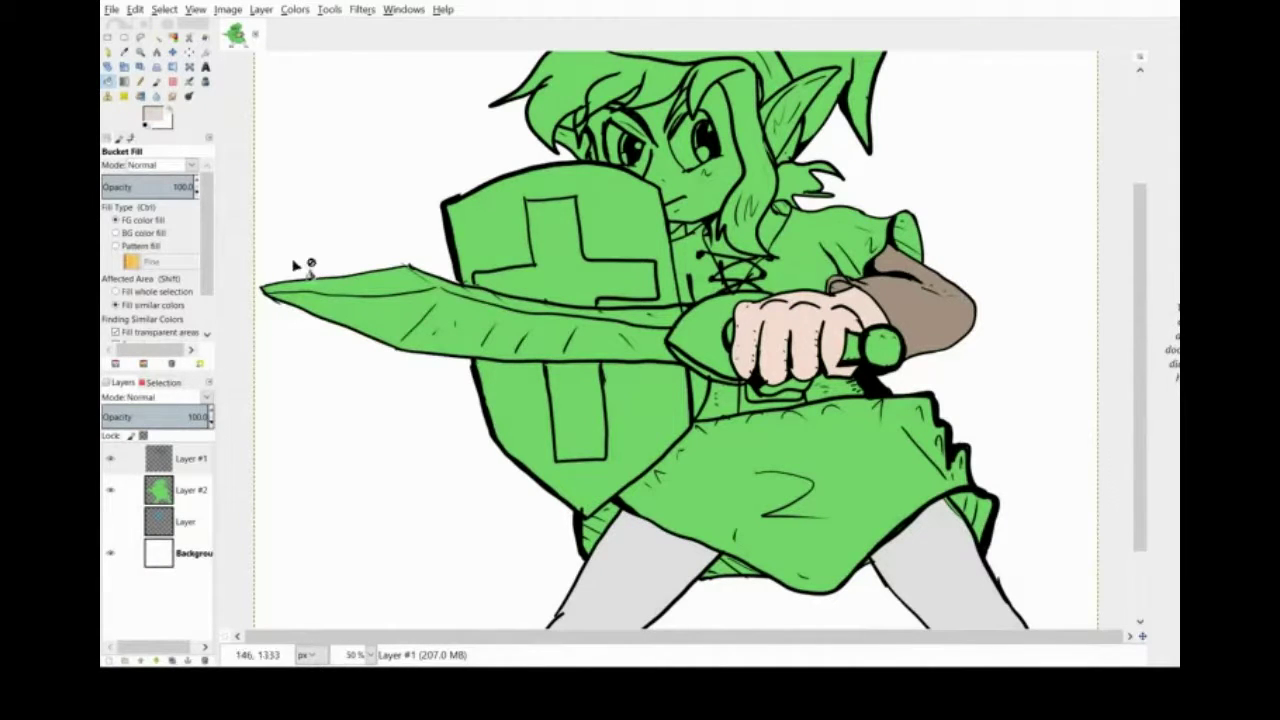
pyautogui.click(712, 178)
pyautogui.click(817, 104)
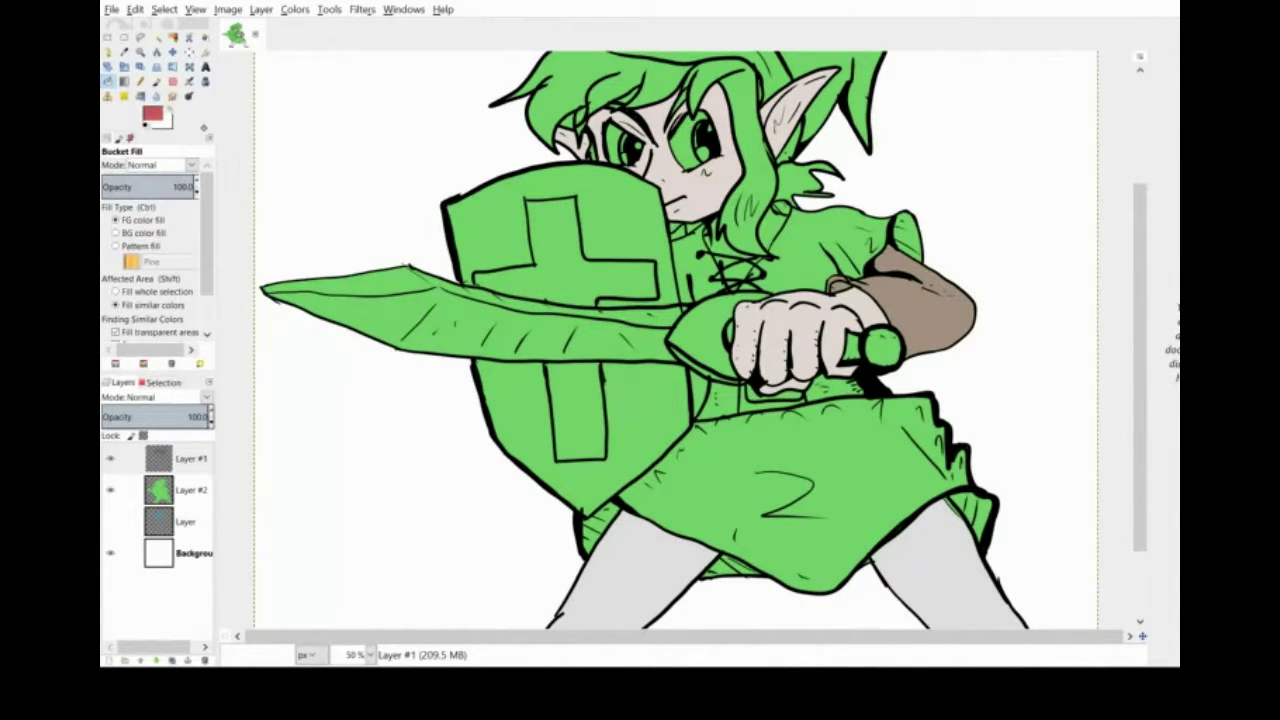
# Step: Fill the shield's field with red, and its cross and the sword's guard and pommel with golden yellow
pyautogui.click(630, 224)
pyautogui.click(650, 400)
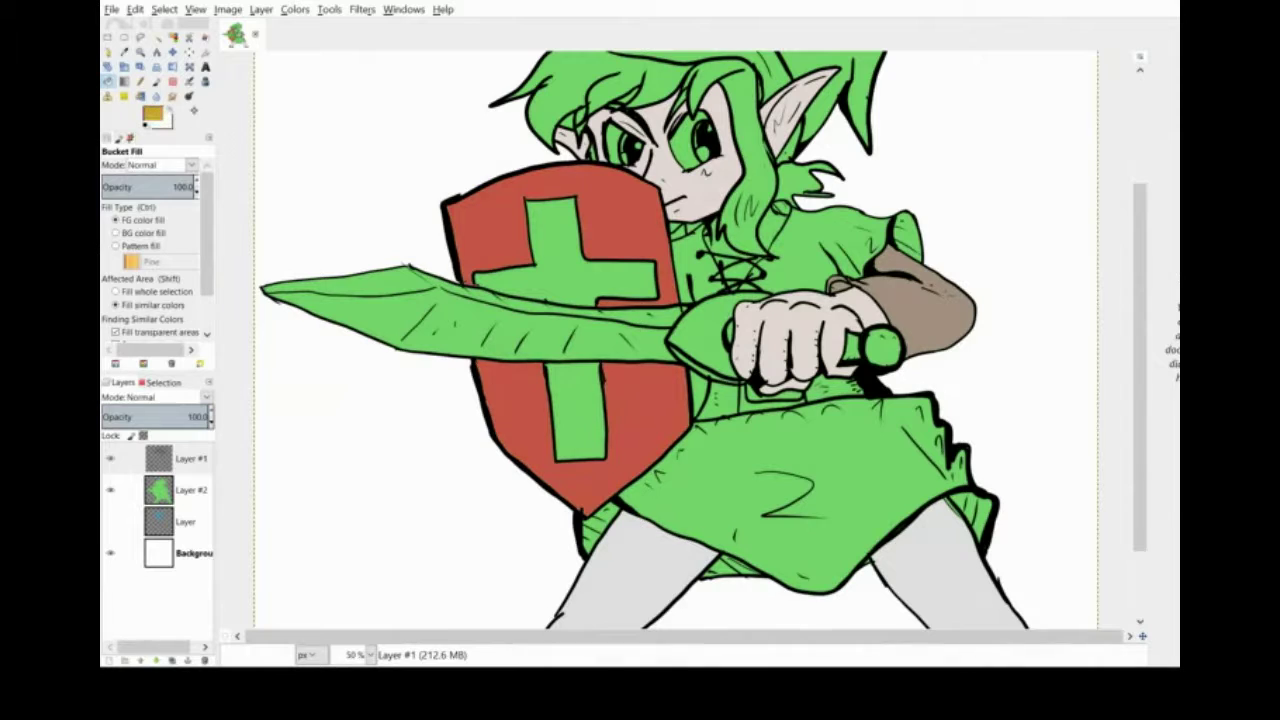
pyautogui.click(570, 282)
pyautogui.click(603, 400)
pyautogui.click(726, 340)
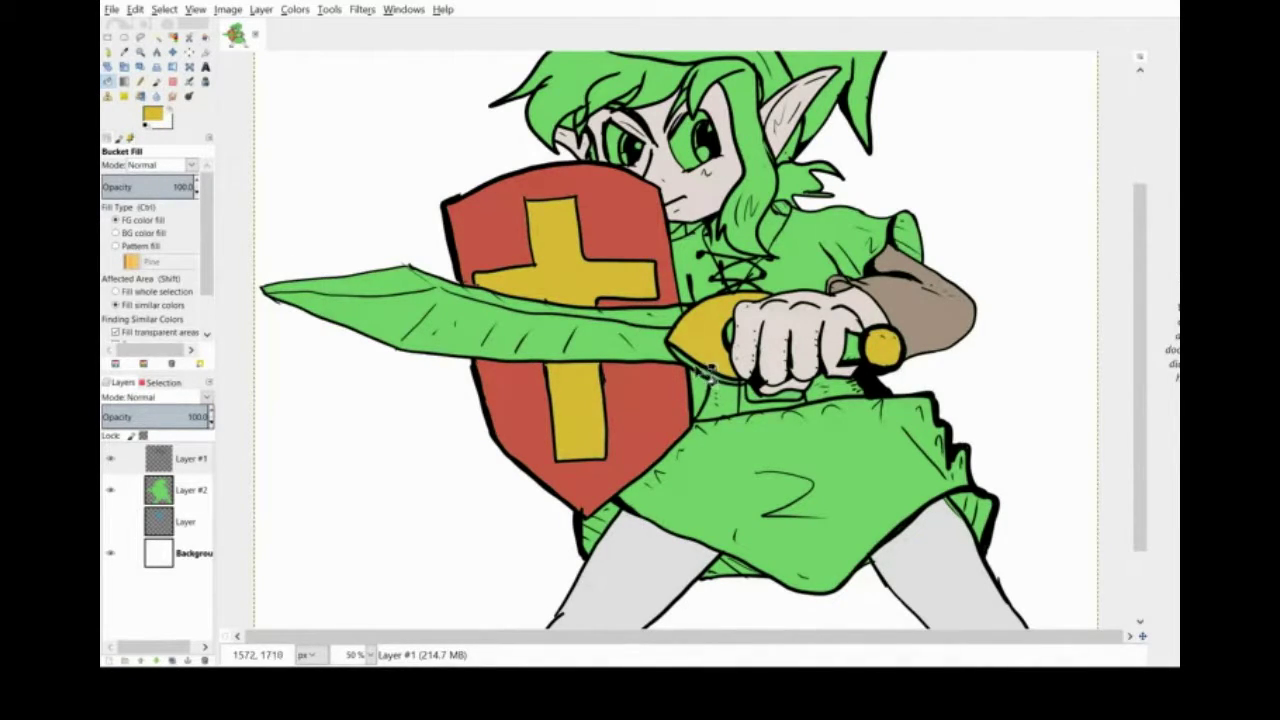
pyautogui.click(706, 373)
pyautogui.click(135, 10)
pyautogui.click(152, 27)
pyautogui.press('1')
pyautogui.click(790, 335)
pyautogui.click(135, 10)
pyautogui.click(152, 27)
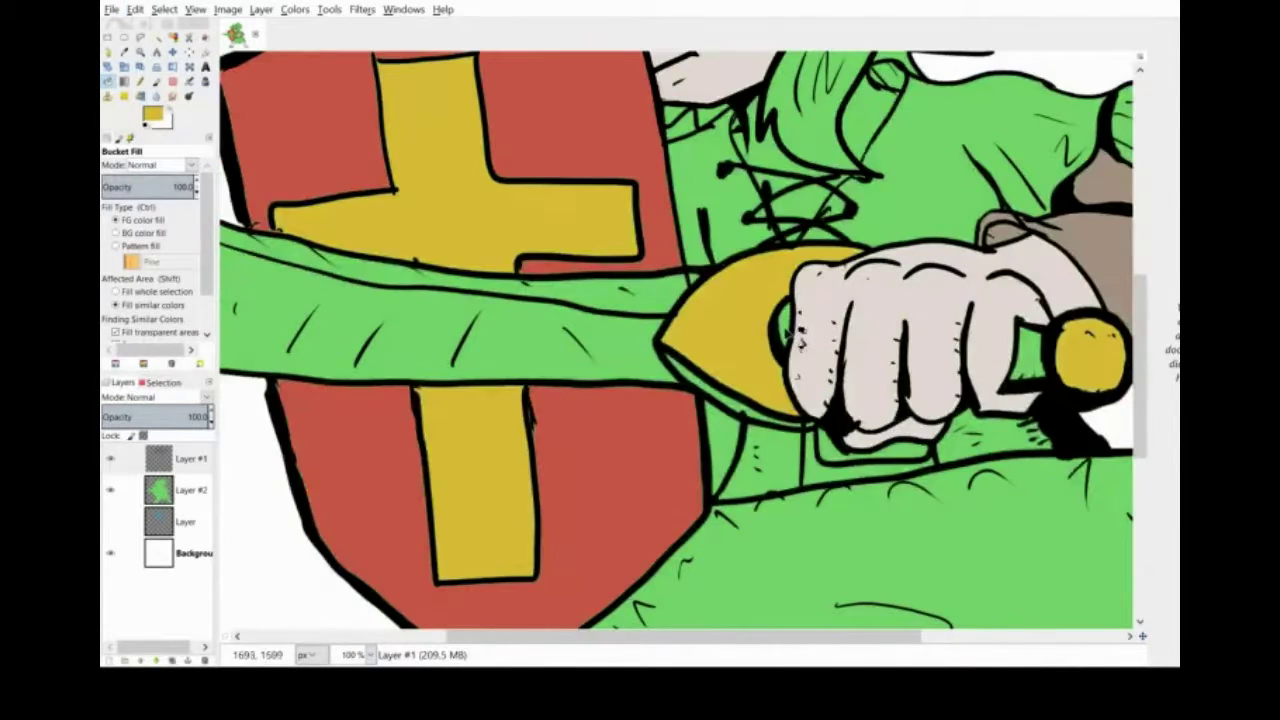
# Step: Paint the unfilled gaps around the sword guard in golden yellow with the Pencil on Layer #2
pyautogui.click(140, 82)
pyautogui.click(190, 490)
pyautogui.click(803, 427)
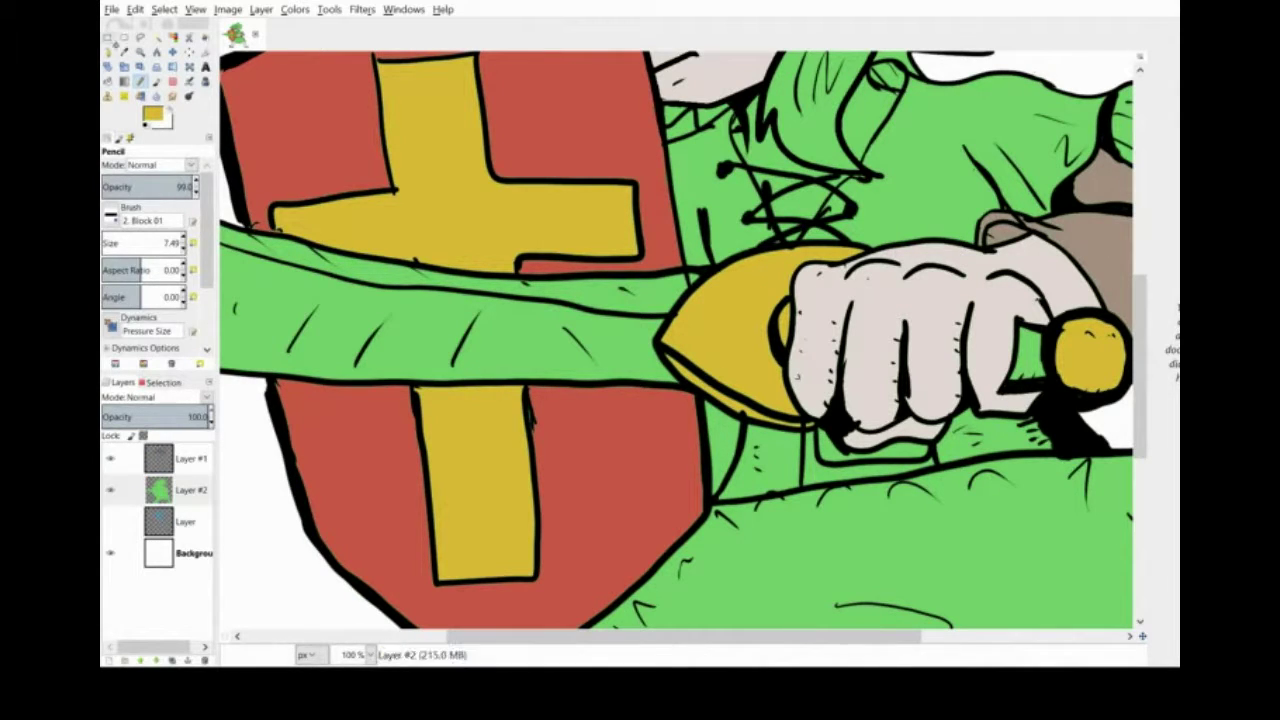
# Step: Sample the shield's red and fill the exposed parts of the sword grip with it, with Layer #1 active
pyautogui.click(124, 52)
pyautogui.click(290, 325)
pyautogui.click(181, 457)
pyautogui.click(520, 143)
pyautogui.click(108, 82)
pyautogui.click(1031, 354)
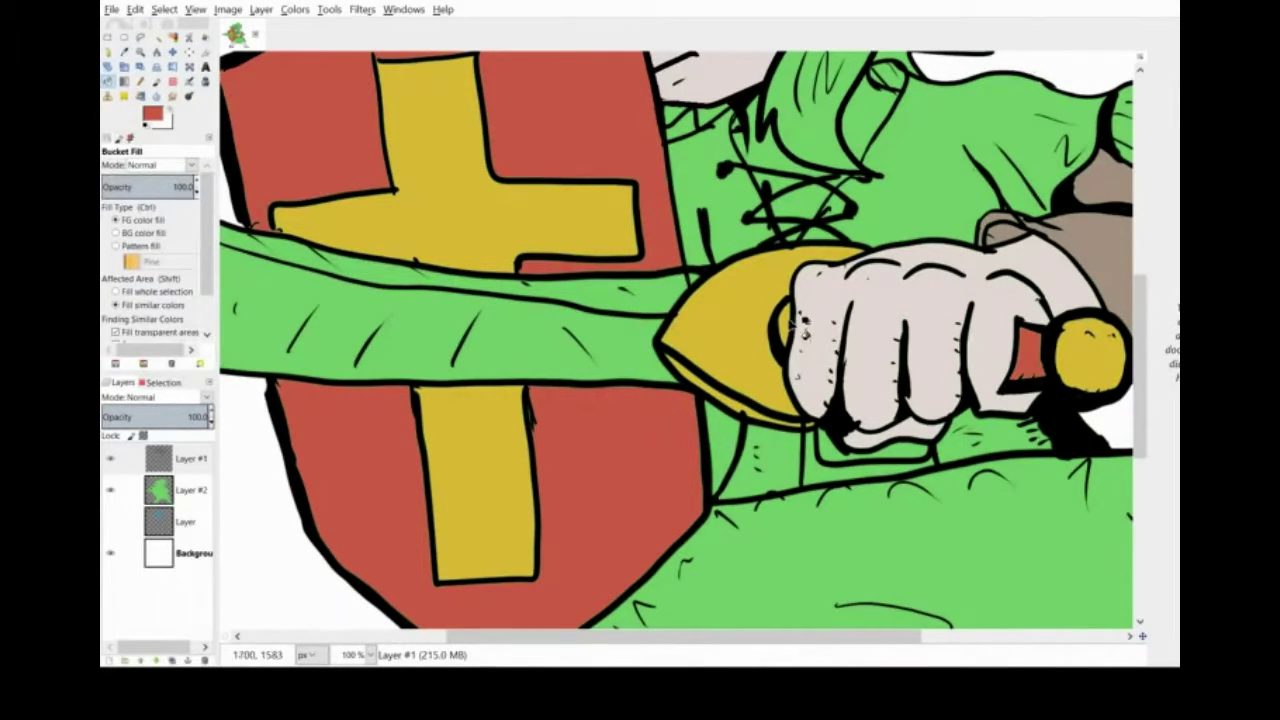
# Step: Fill the belt buckle with the cross's yellow, and the neck and laced chest opening with the face's skin tone
pyautogui.keyDown('ctrl'); pyautogui.click(450, 187); pyautogui.keyUp('ctrl')
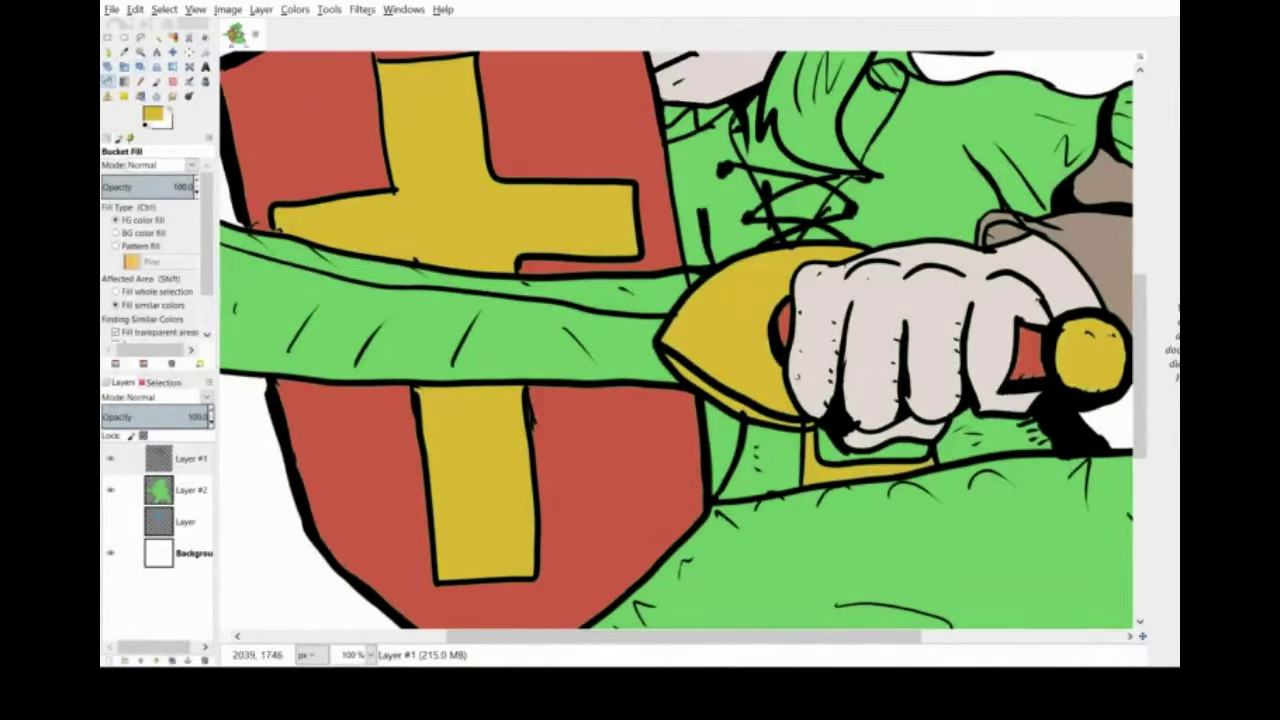
pyautogui.scroll(5, 655, 380)
pyautogui.keyDown('ctrl'); pyautogui.click(655, 380); pyautogui.keyUp('ctrl')
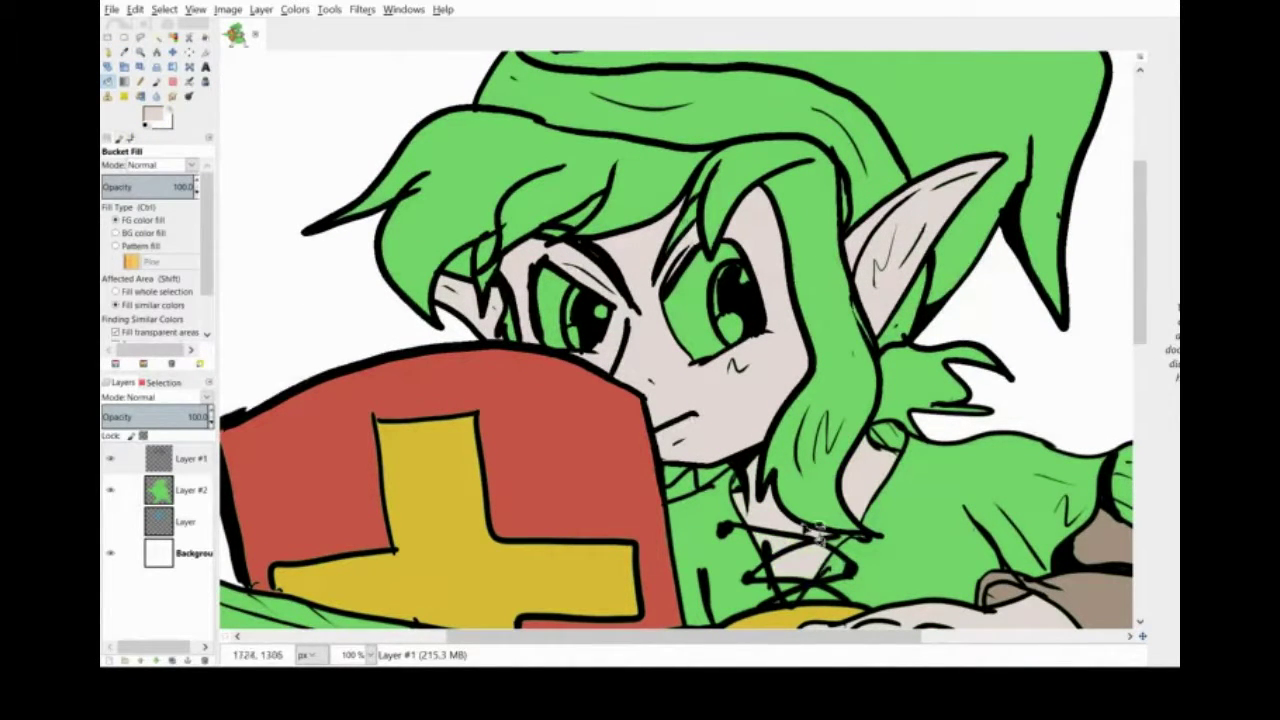
# Step: Set the fill threshold to 136.1 and fill the belt sections with a dark brownish grey
pyautogui.scroll(-8, 655, 380)
pyautogui.click(145, 126)
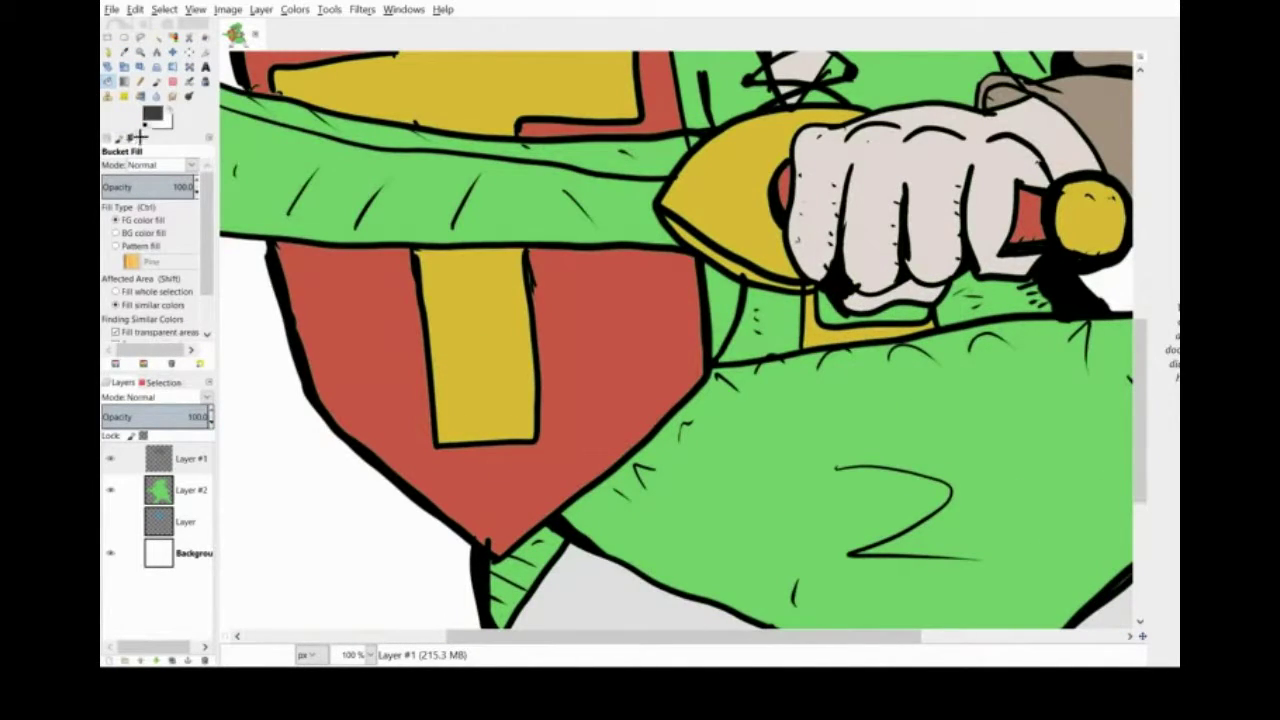
pyautogui.click(1019, 312)
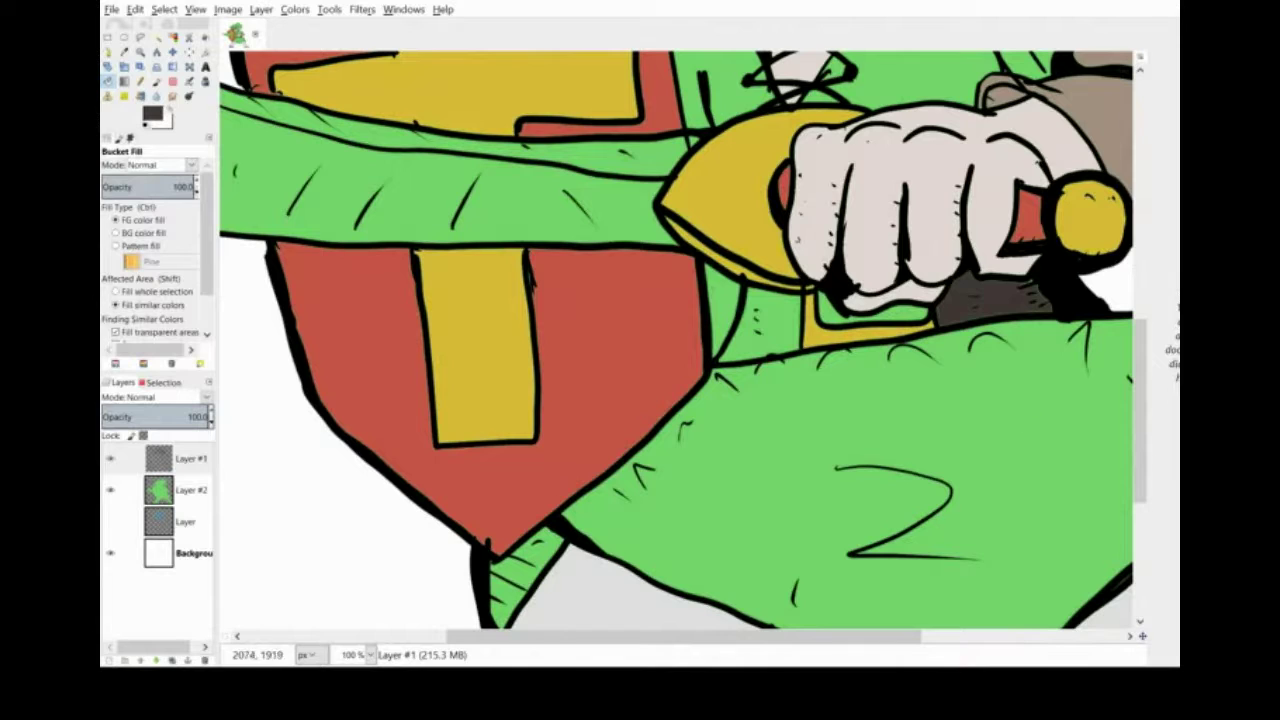
pyautogui.hotkey('ctrl', 'z')
pyautogui.scroll(-3, 156, 300)
pyautogui.click(155, 312)
pyautogui.click(985, 300)
pyautogui.click(783, 341)
pyautogui.click(906, 312)
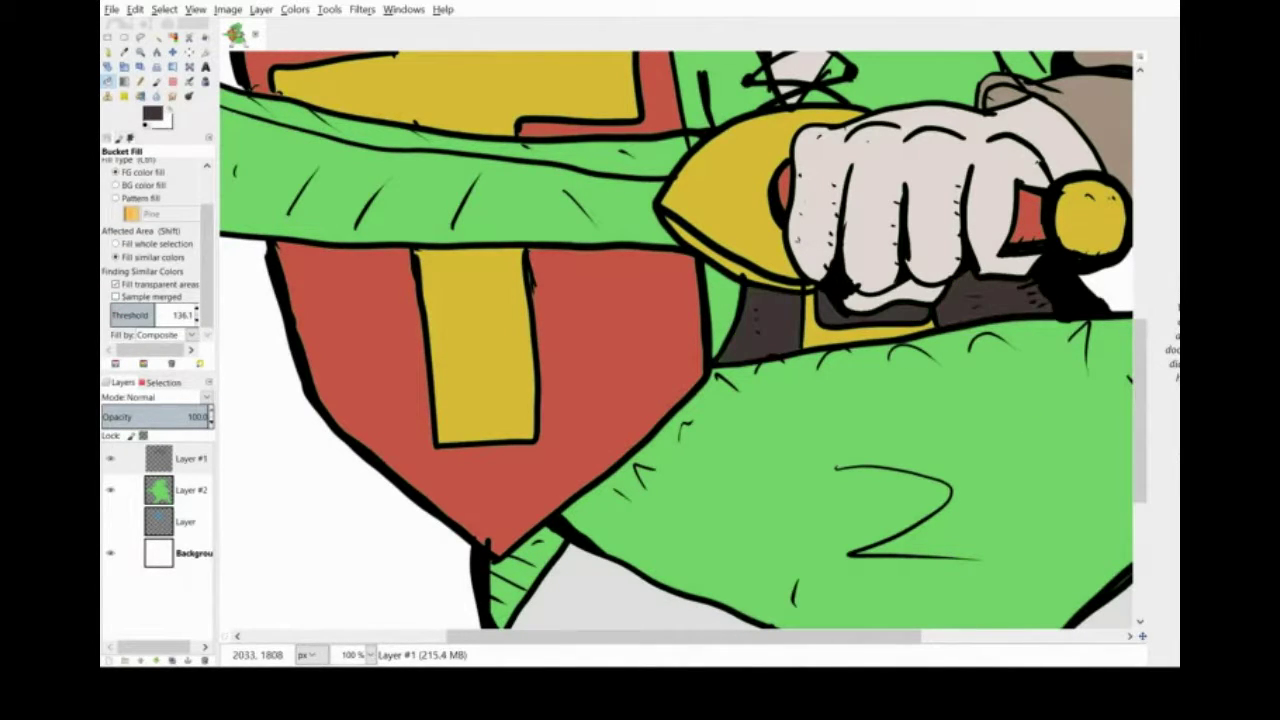
# Step: Fill the fringe, the side lock and the hair tuft behind the ear with golden blond
pyautogui.scroll(3, 1075, 447)
pyautogui.keyDown('ctrl'); pyautogui.click(286, 94); pyautogui.keyUp('ctrl')
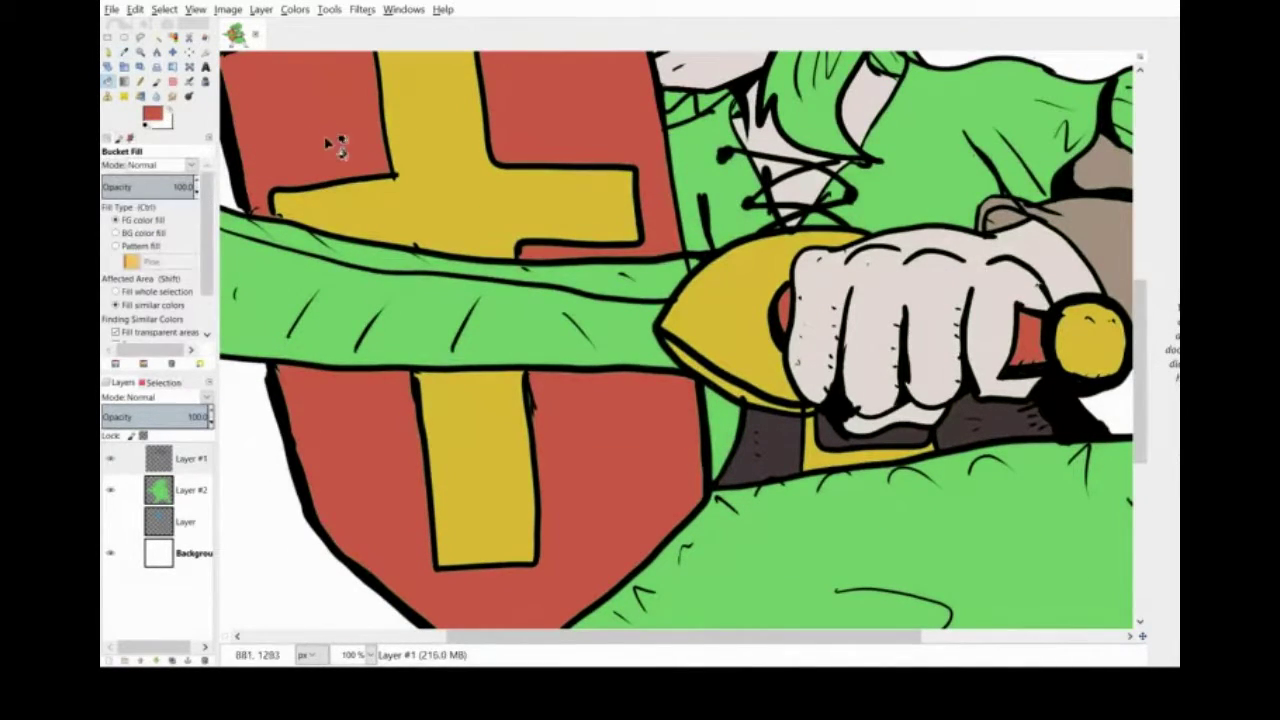
pyautogui.scroll(6, 729, 378)
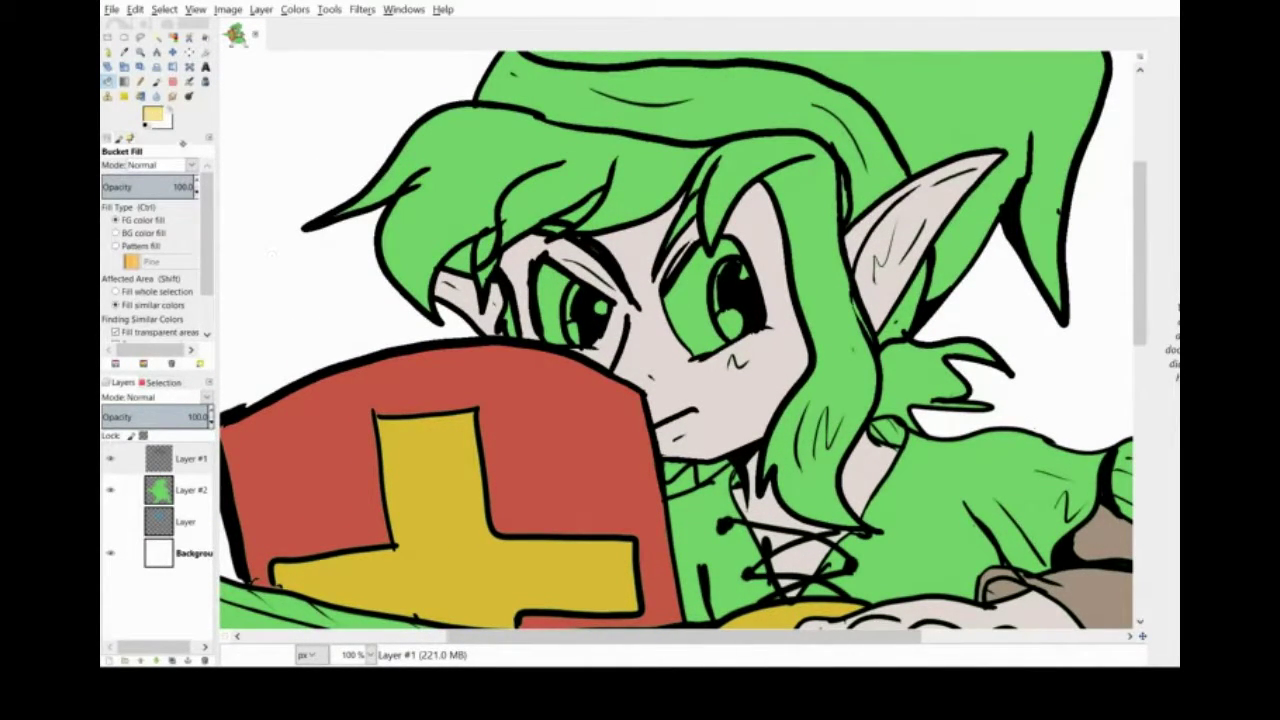
pyautogui.click(860, 305)
pyautogui.click(940, 378)
pyautogui.click(498, 252)
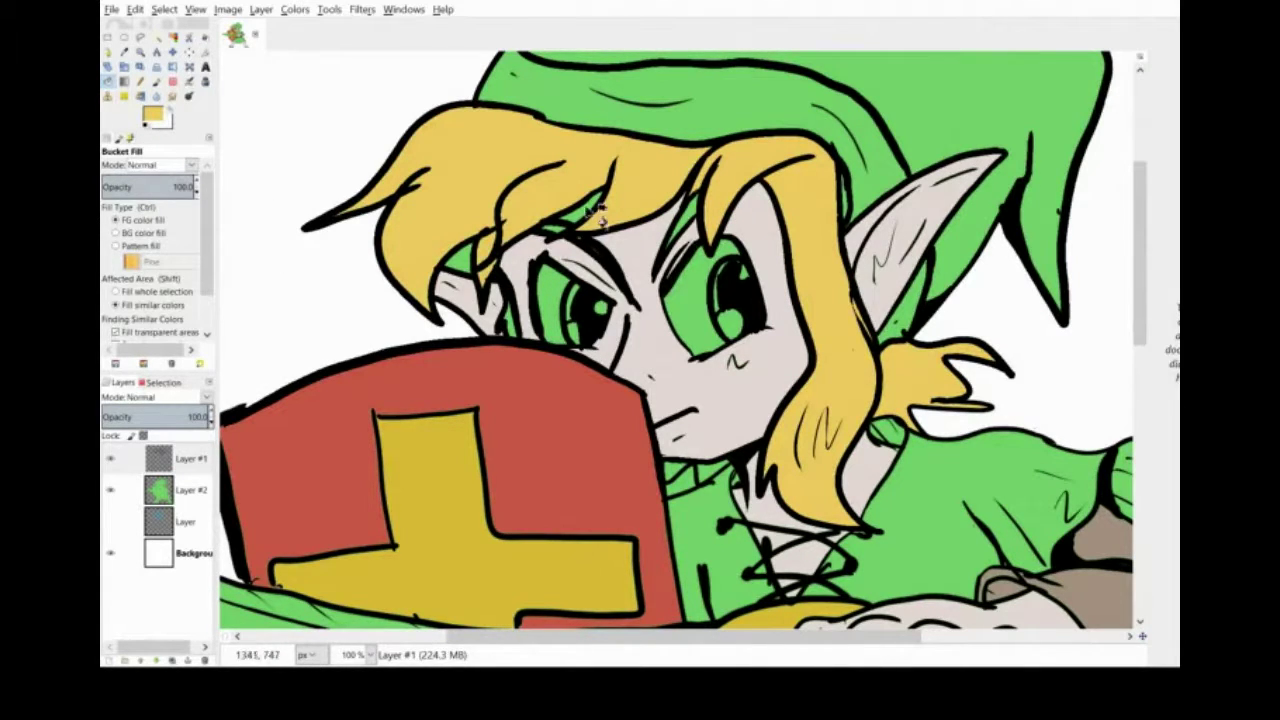
pyautogui.click(508, 317)
pyautogui.click(135, 9)
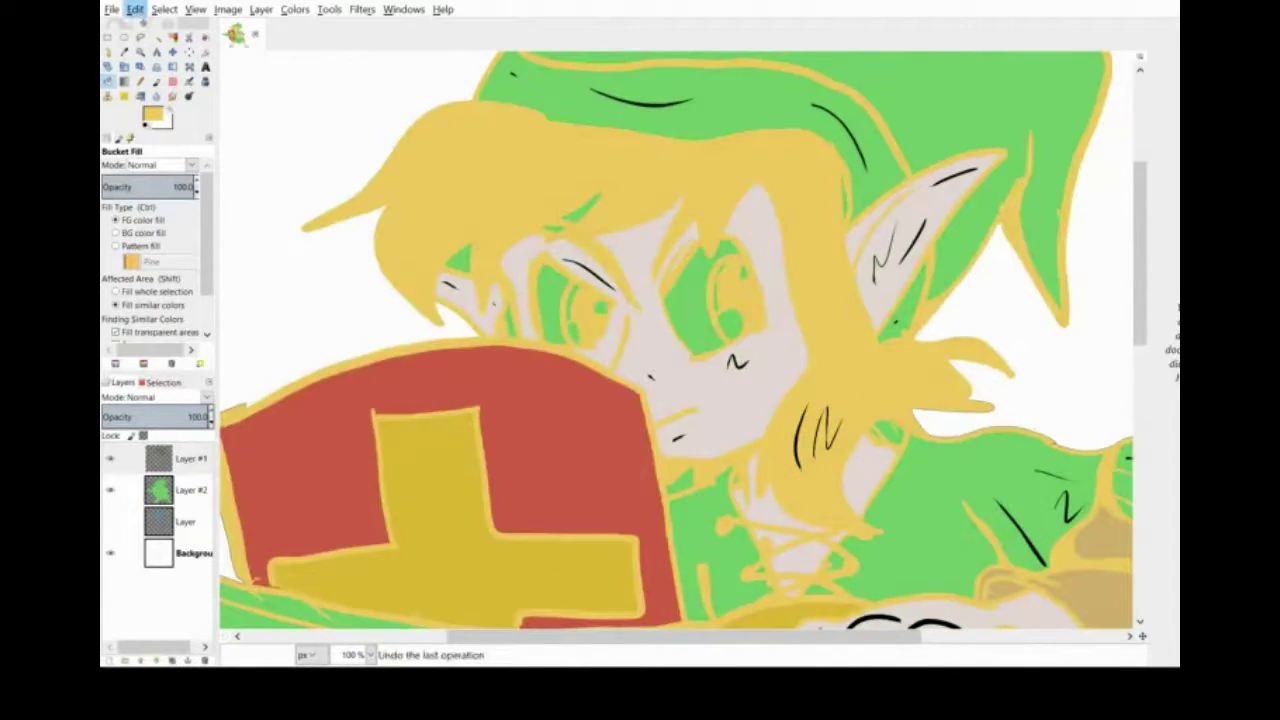
pyautogui.click(160, 25)
# Step: Fill the hair sliver above the shield with golden blond, and the gap in the fringe with the face's skin tone
pyautogui.click(512, 322)
pyautogui.click(124, 52)
pyautogui.click(629, 262)
pyautogui.click(108, 82)
pyautogui.click(584, 218)
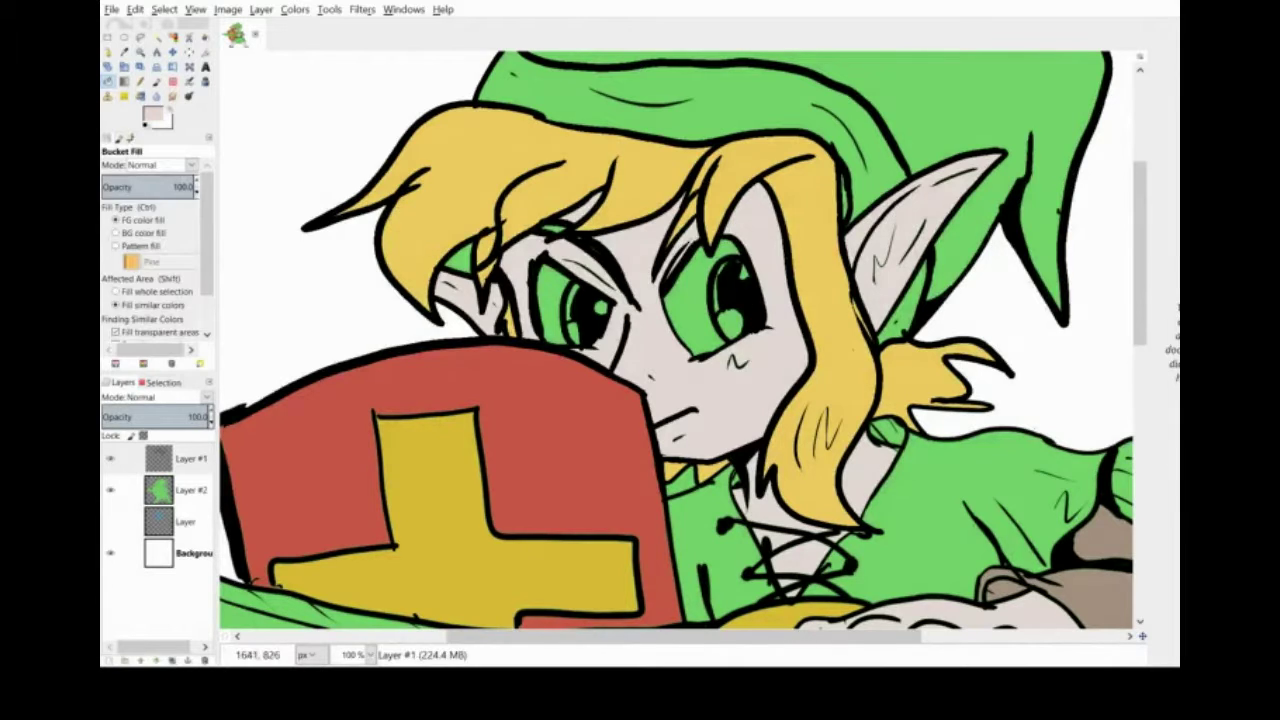
# Step: Sample the hair colour and paint the leftover green sliver above the eyebrow with the Pencil on Layer #2
pyautogui.click(124, 52)
pyautogui.click(562, 205)
pyautogui.click(140, 82)
pyautogui.click(190, 490)
pyautogui.moveTo(547, 230); pyautogui.dragTo(596, 240)
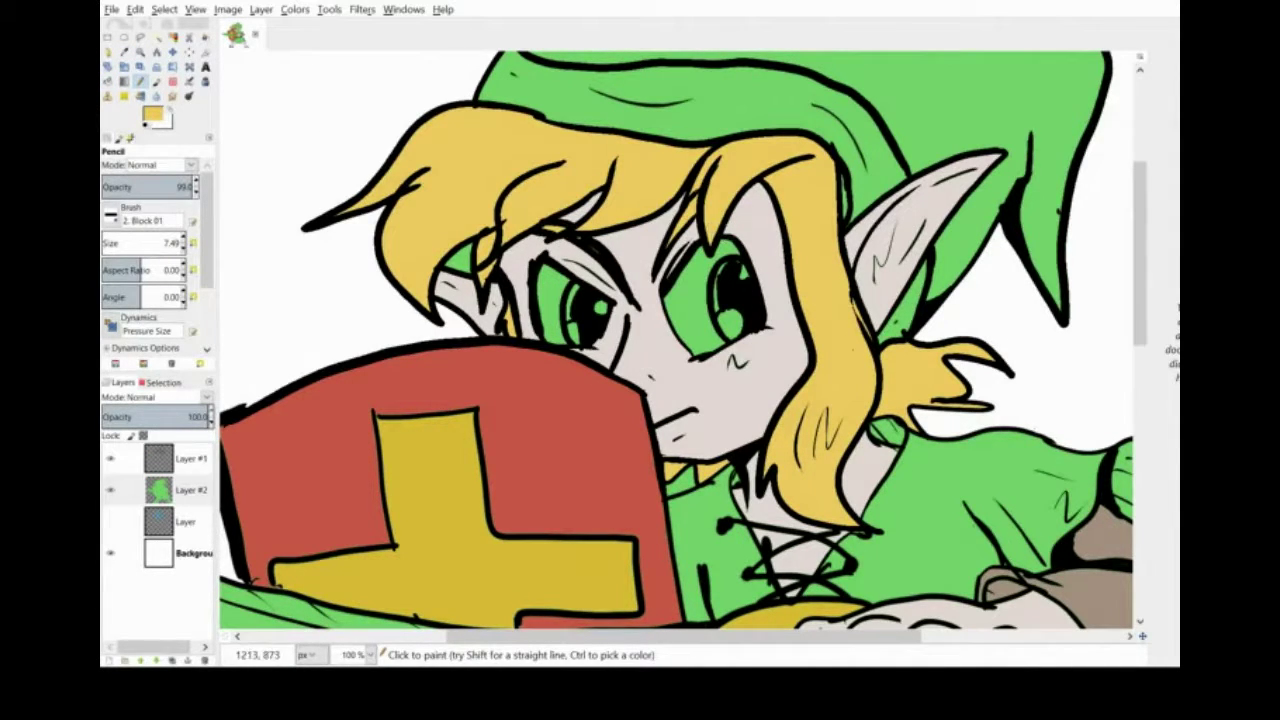
# Step: Replace the figure selection with the gaps beside the shield-side ear and below the chin, and clear their colour from Layer #2
pyautogui.click(157, 37)
pyautogui.click(190, 459)
pyautogui.click(163, 382)
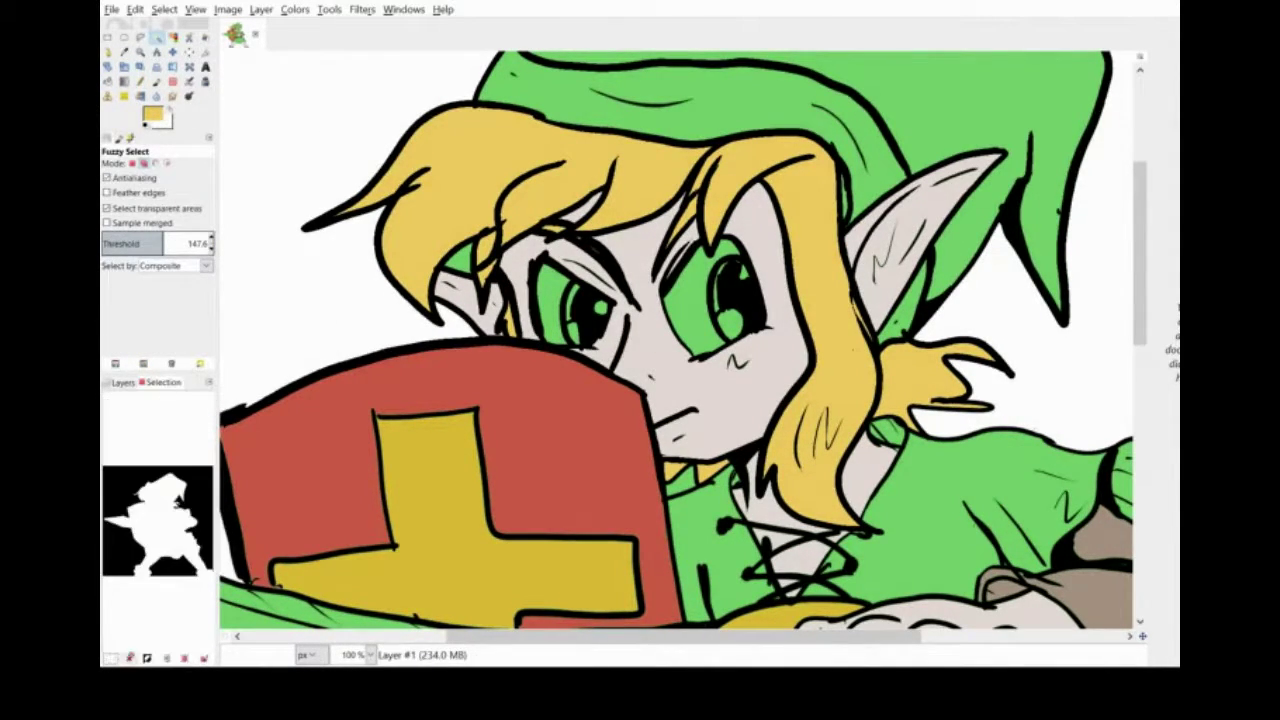
pyautogui.click(129, 659)
pyautogui.click(480, 266)
pyautogui.click(164, 9)
pyautogui.click(135, 9)
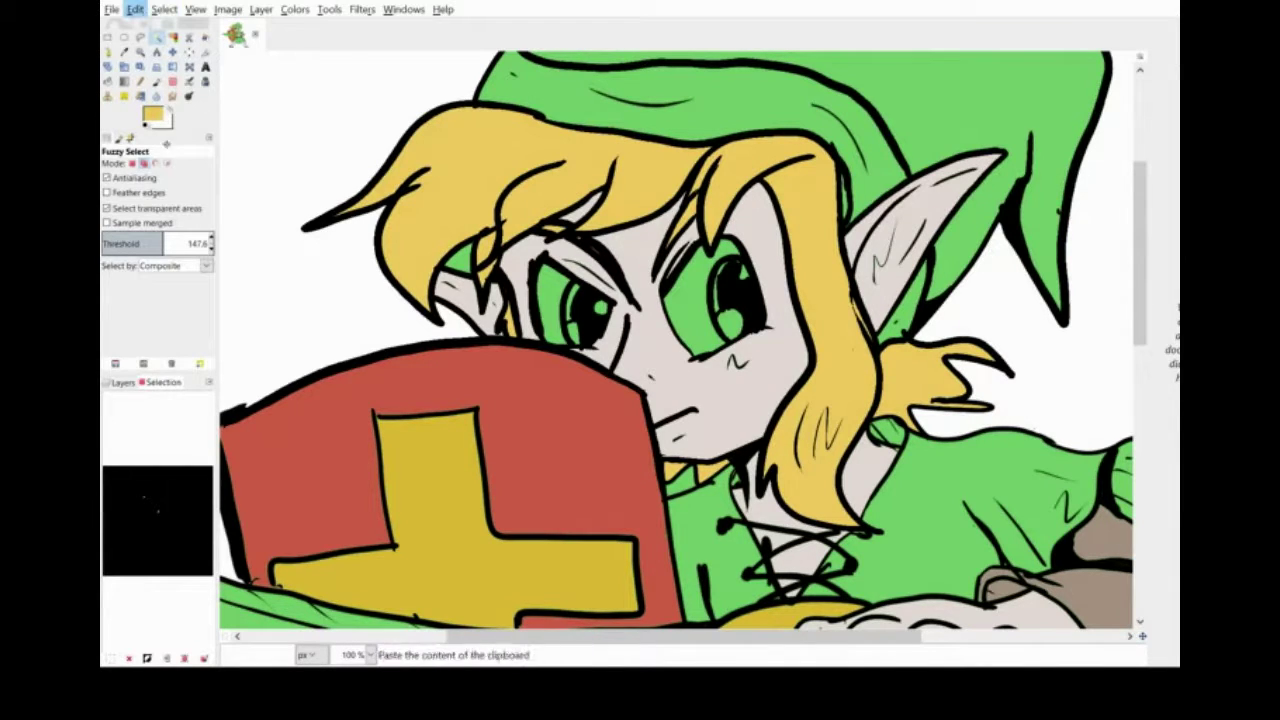
pyautogui.click(173, 203)
pyautogui.click(122, 382)
pyautogui.click(190, 490)
pyautogui.click(135, 9)
pyautogui.press('r')
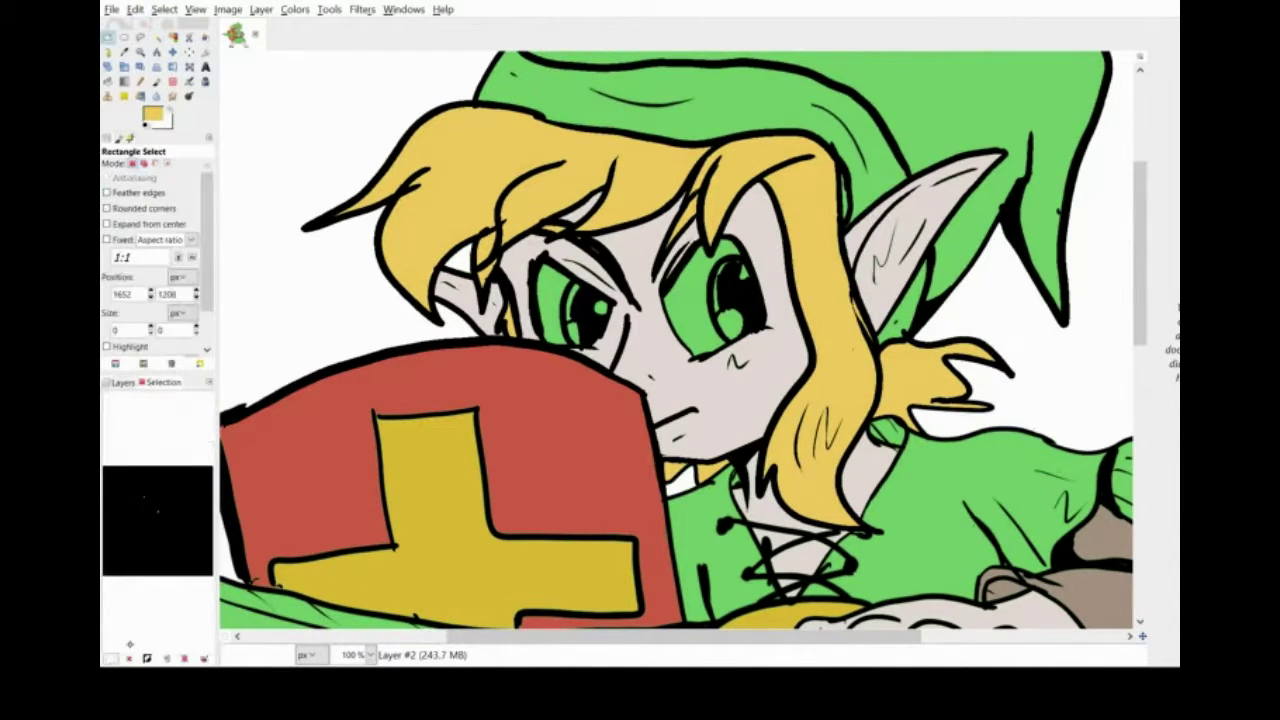
pyautogui.hotkey('ctrl', 'l')
pyautogui.press('n')
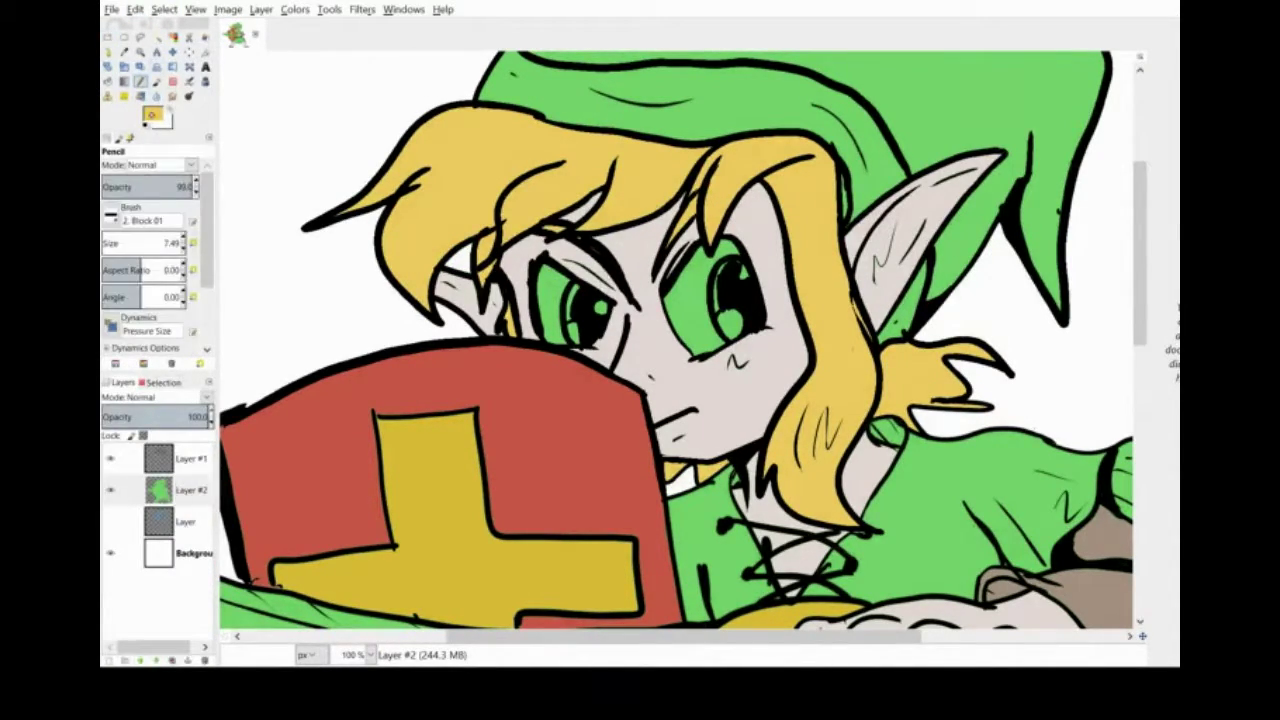
pyautogui.click(111, 459)
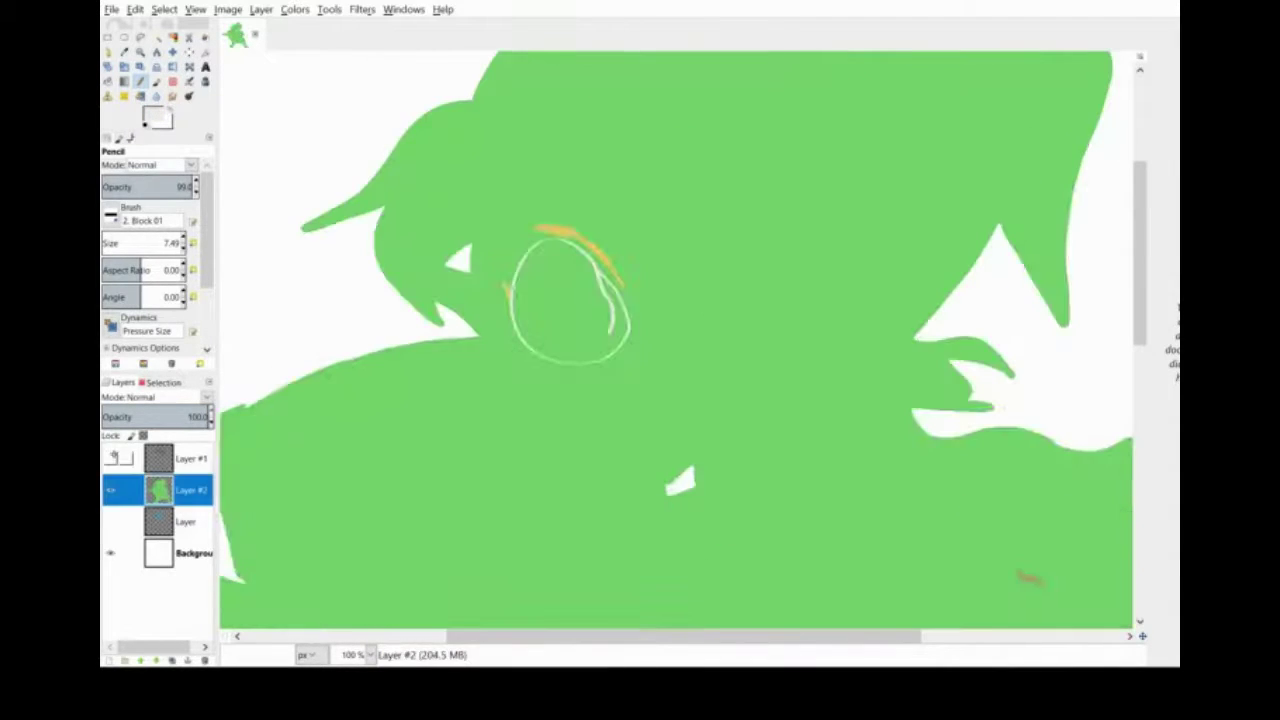
pyautogui.click(111, 459)
pyautogui.moveTo(665, 346); pyautogui.dragTo(665, 266)
pyautogui.click(108, 82)
pyautogui.click(111, 459)
pyautogui.click(111, 459)
pyautogui.click(688, 305)
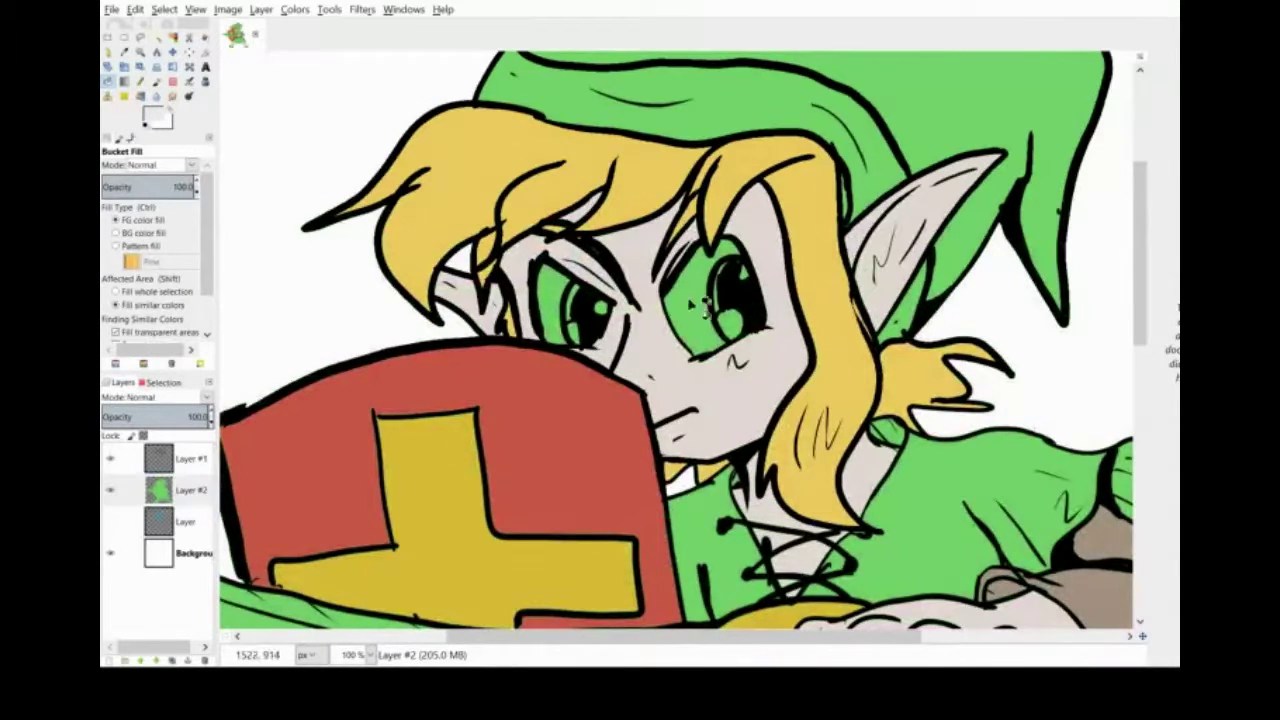
pyautogui.click(135, 10)
pyautogui.click(142, 23)
# Step: Fill the whites and highlights of both eyes with off-white, and set the fill threshold to 134.4
pyautogui.scroll(-3, 150, 300)
pyautogui.click(125, 313)
pyautogui.click(688, 308)
pyautogui.click(711, 314)
pyautogui.click(553, 302)
pyautogui.click(567, 299)
pyautogui.click(155, 313)
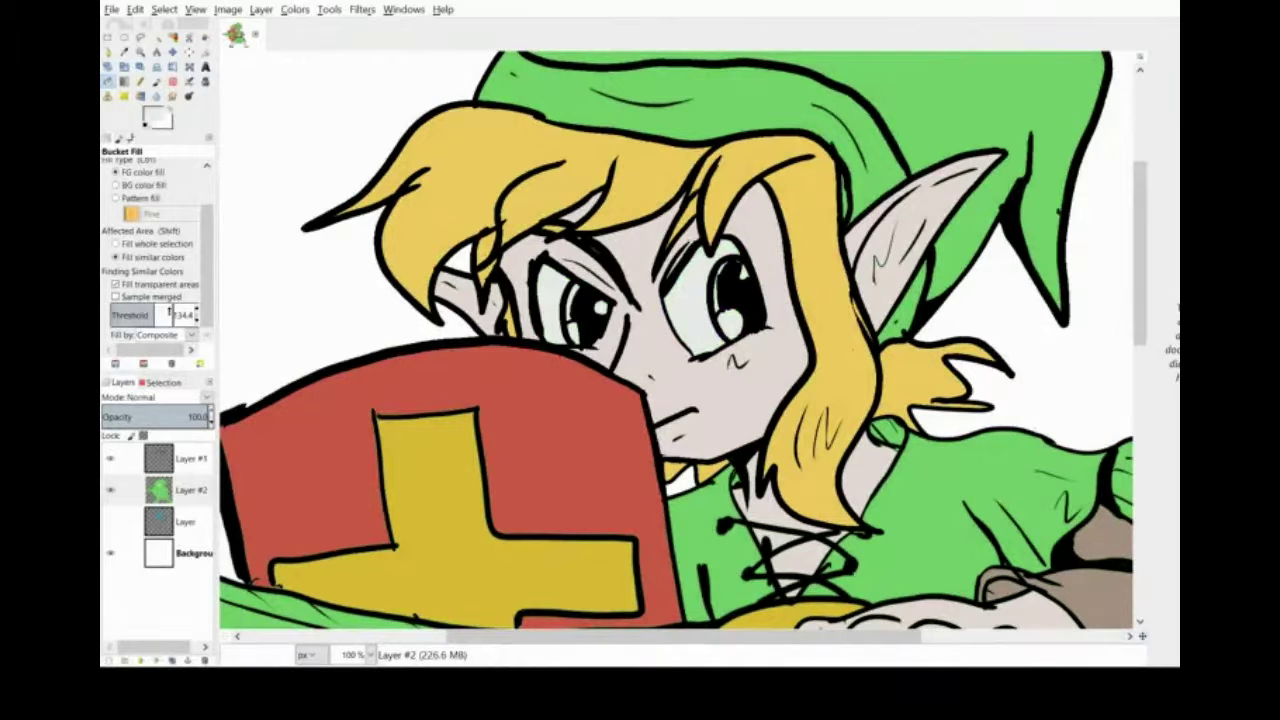
# Step: Paint the irises blue and the eye highlights light blue with the Pencil, using the Hardness 100 brush at size 79.49 for the highlights
pyautogui.click(141, 82)
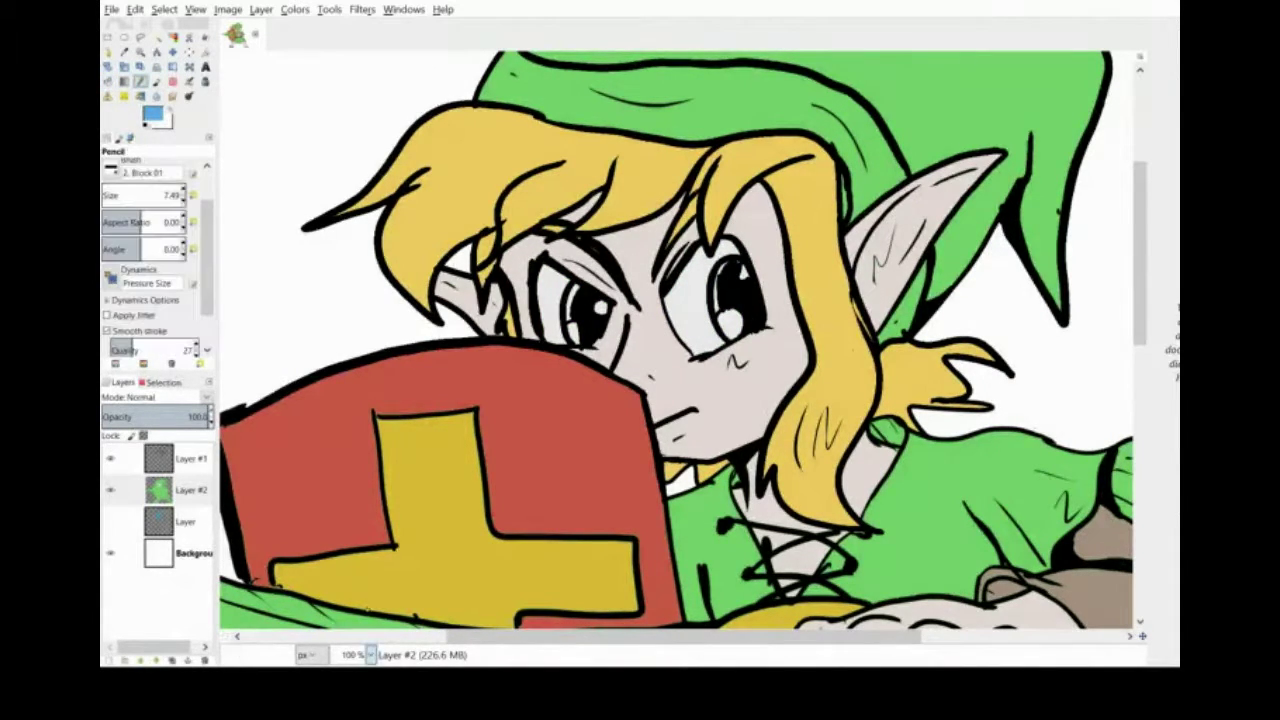
pyautogui.click(371, 655)
pyautogui.click(350, 586)
pyautogui.moveTo(757, 279); pyautogui.dragTo(754, 239)
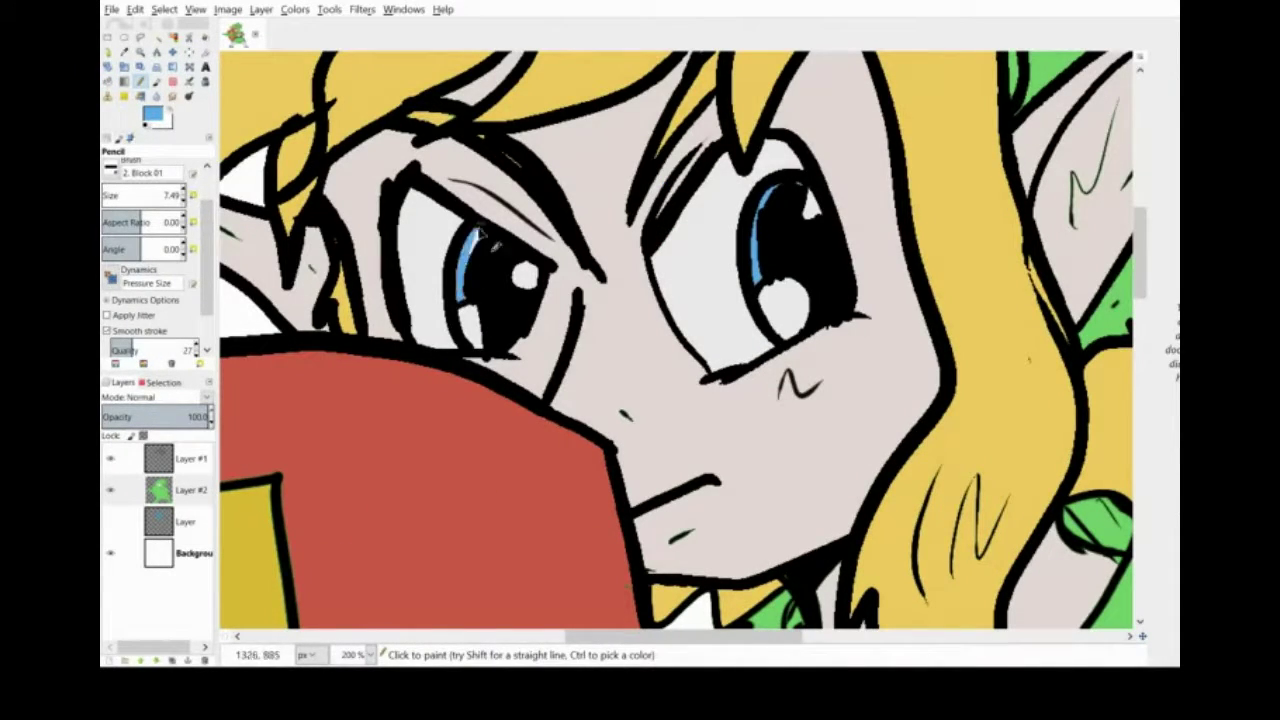
pyautogui.click(153, 114)
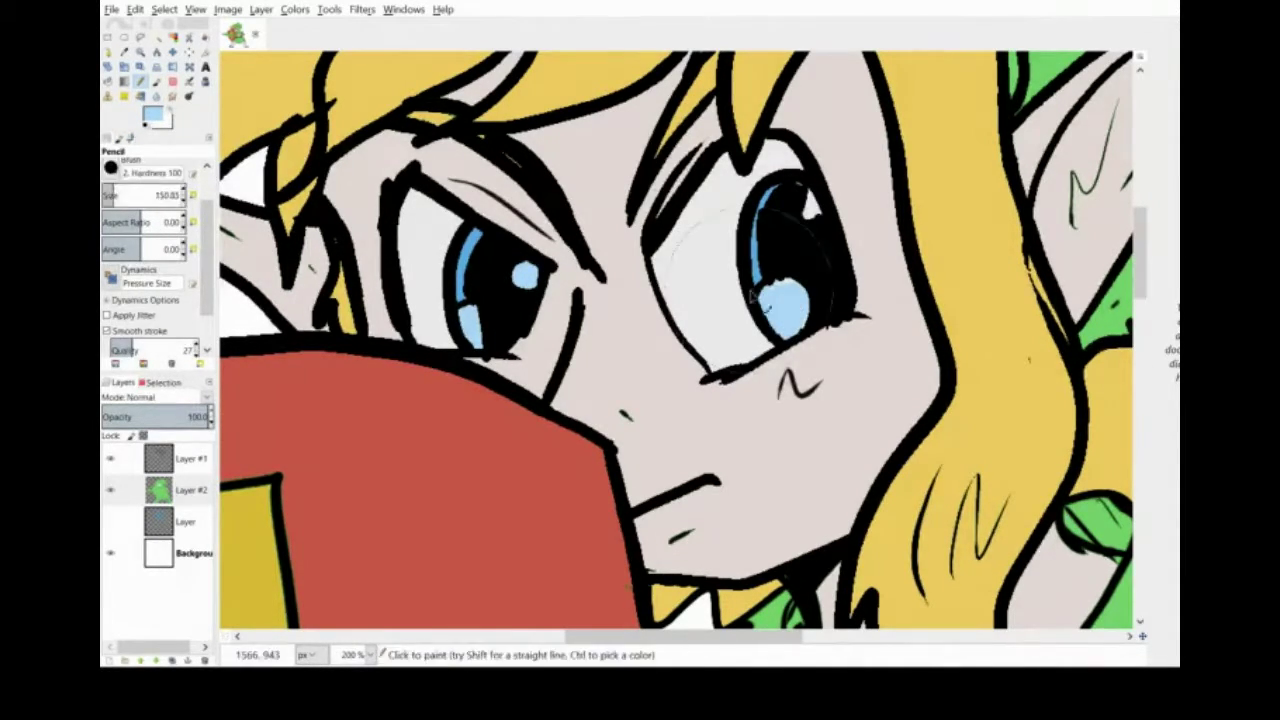
pyautogui.click(105, 193)
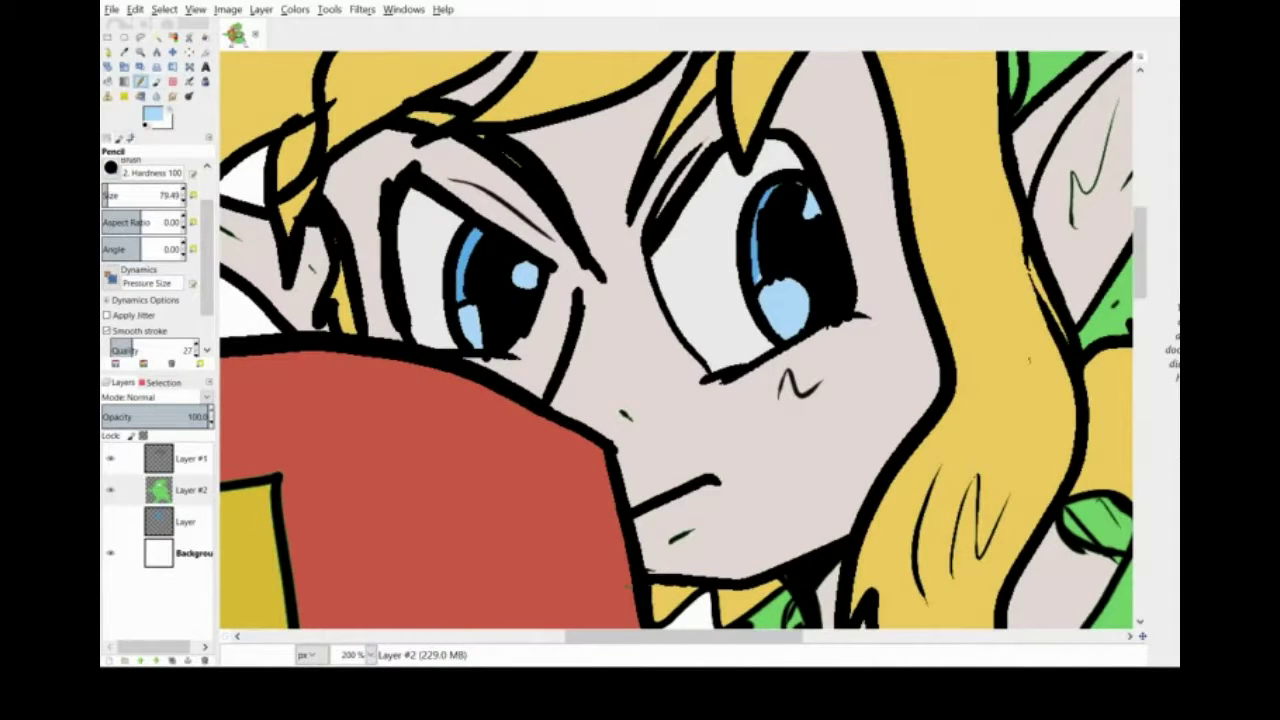
# Step: Sample the off-white of the eyes and fill the cap's brim and the sliver below the long ear on Layer #1
pyautogui.click(371, 655)
pyautogui.click(352, 592)
pyautogui.moveTo(1140, 258); pyautogui.dragTo(1140, 235)
pyautogui.press('o')
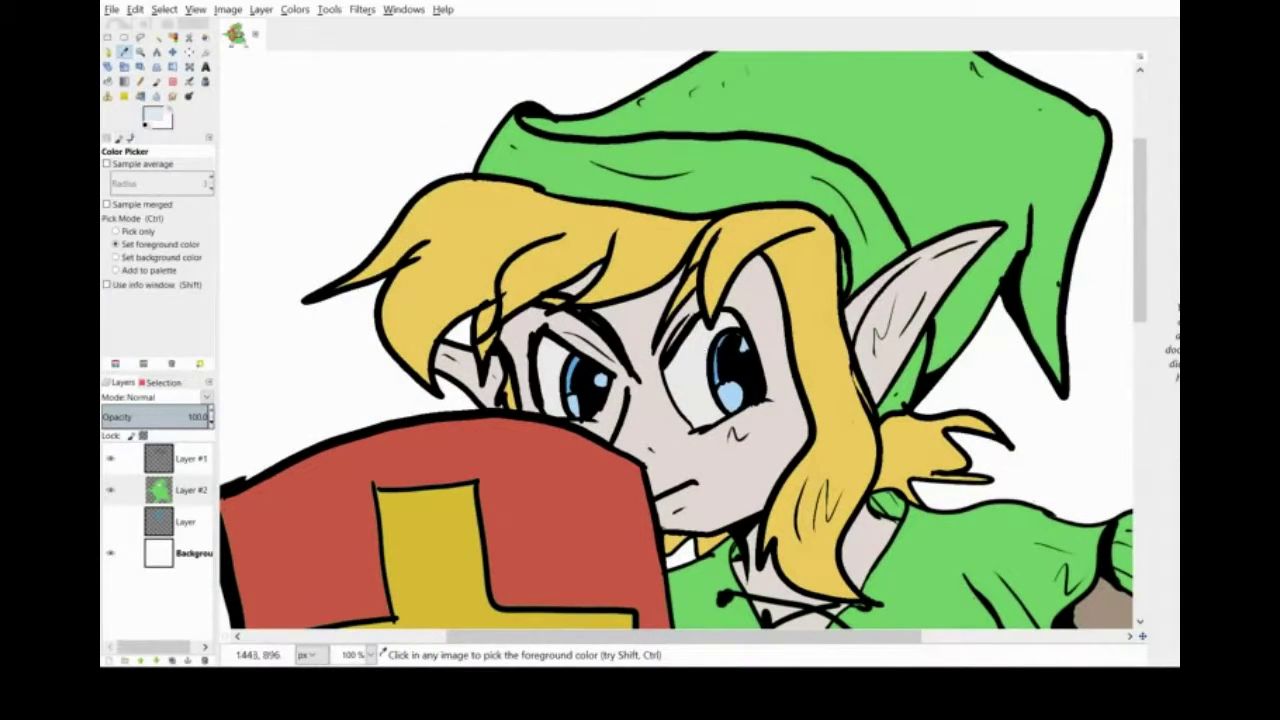
pyautogui.click(190, 459)
pyautogui.click(108, 82)
pyautogui.click(660, 175)
pyautogui.click(910, 384)
# Step: Sample the hair's golden blond and switch to the Pencil on Layer #2
pyautogui.click(124, 53)
pyautogui.click(470, 225)
pyautogui.click(140, 82)
pyautogui.click(190, 490)
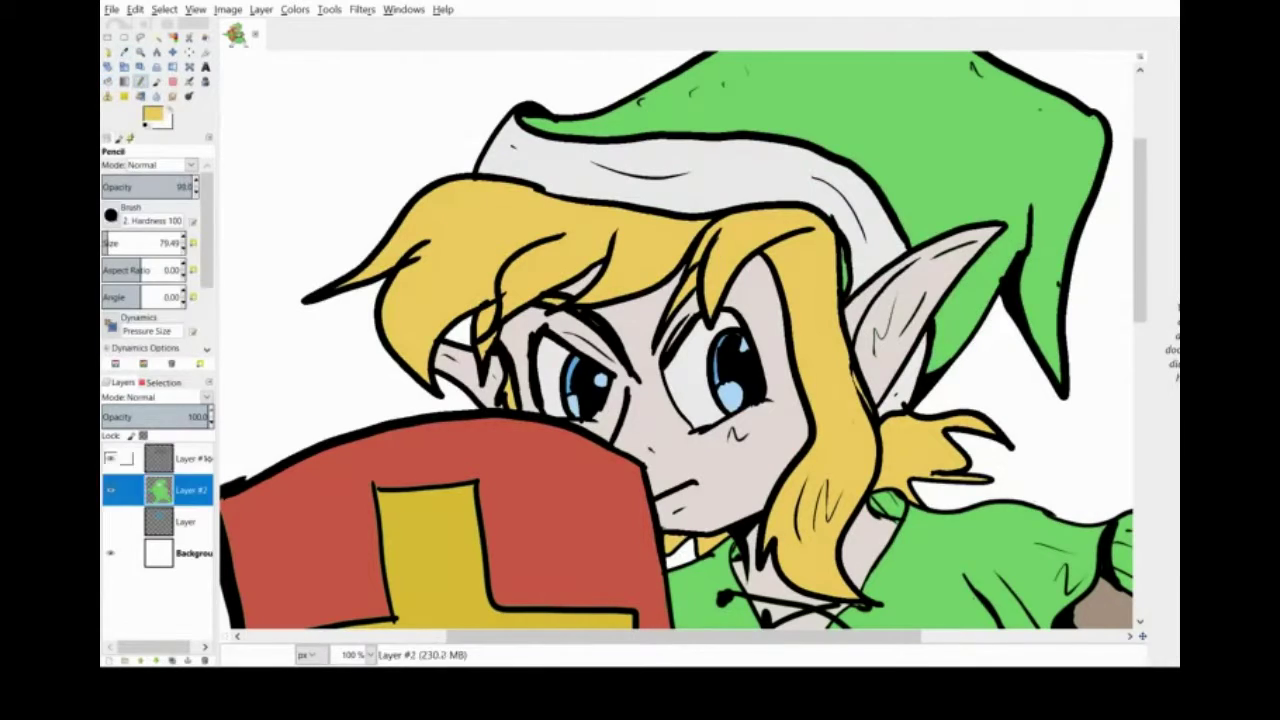
# Step: Fuzzy-select the gap between the shield and the belt on Layer #1 and clear its colour from Layer #2
pyautogui.moveTo(1140, 230)
pyautogui.mouseDown()
pyautogui.moveTo(1140, 525)
pyautogui.moveTo(1140, 357)
pyautogui.mouseUp()
pyautogui.click(190, 459)
pyautogui.click(157, 38)
pyautogui.click(163, 383)
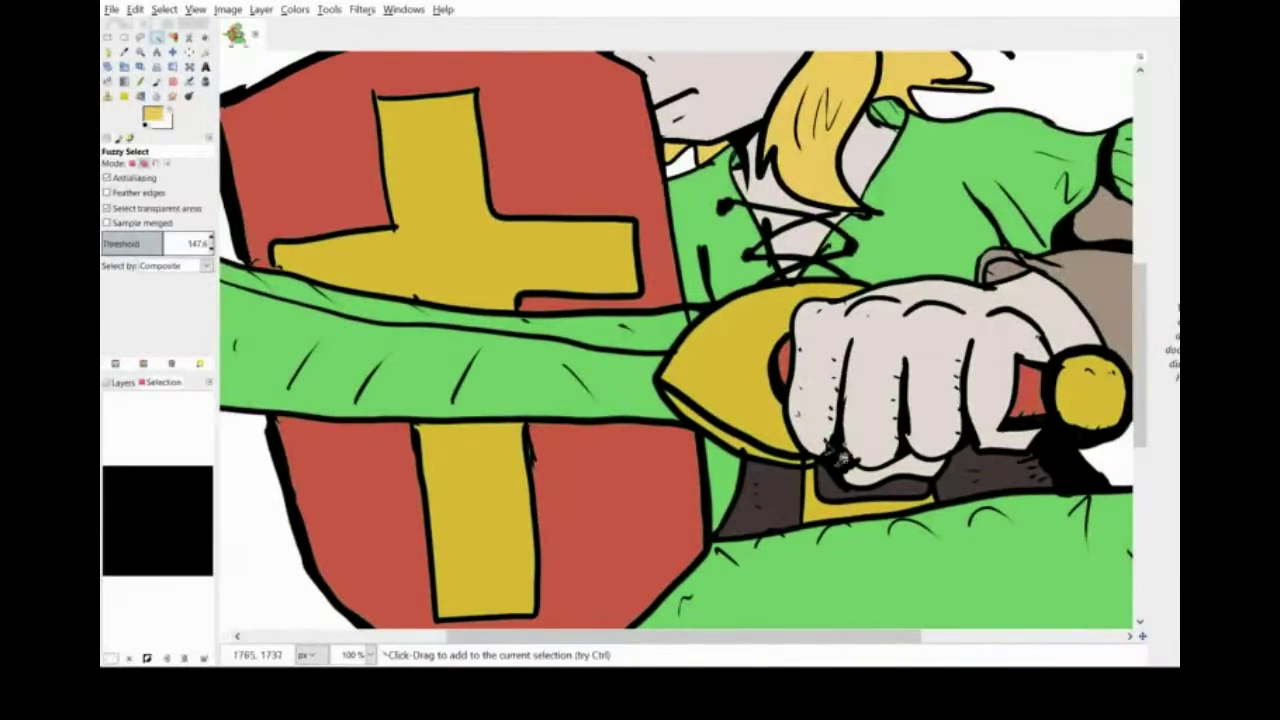
pyautogui.click(725, 490)
pyautogui.click(122, 383)
pyautogui.click(190, 490)
pyautogui.press('Delete')
pyautogui.click(190, 459)
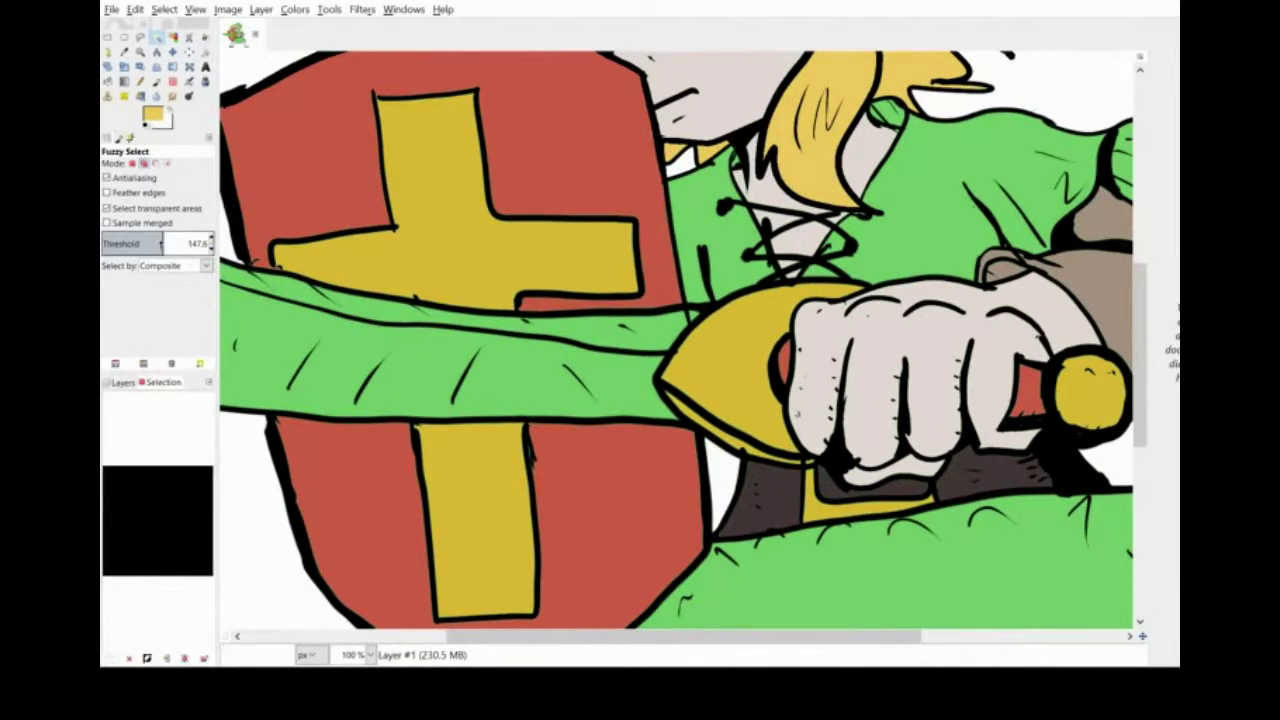
# Step: Fill the sword blade with steel blue-grey on Layer #1
pyautogui.hotkey('shift', 'b')
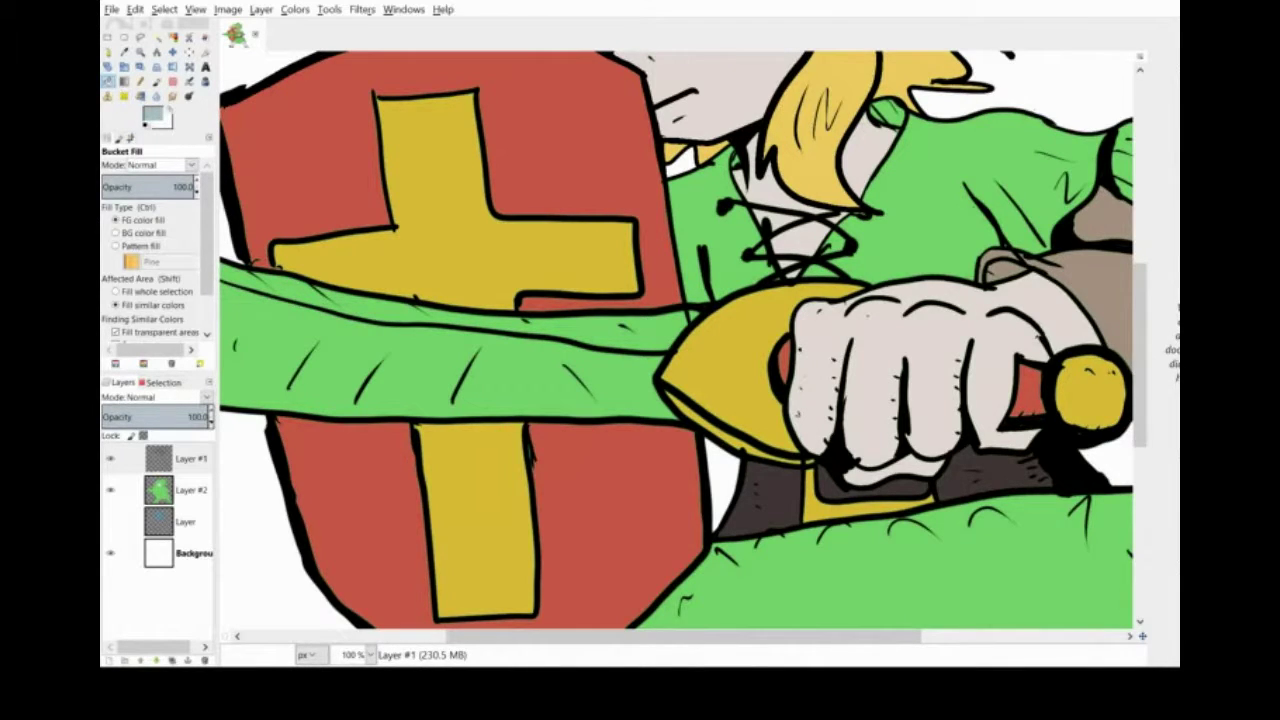
pyautogui.hscroll(-3, 457, 323)
pyautogui.click(457, 323)
pyautogui.scroll(-2, 158, 310)
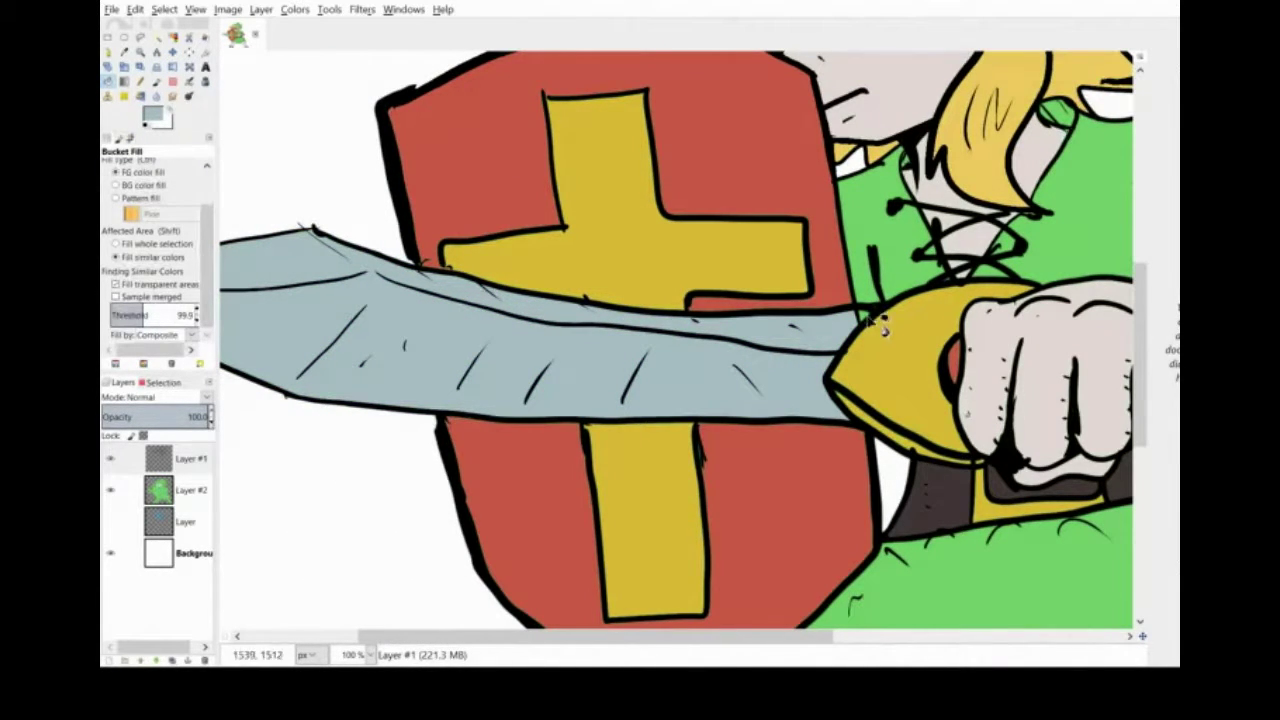
# Step: Paint the leftover green sliver where the blade meets the guard steel blue-grey with the Pencil on Layer #2
pyautogui.click(876, 322)
pyautogui.hotkey('ctrl', 'z')
pyautogui.press('n')
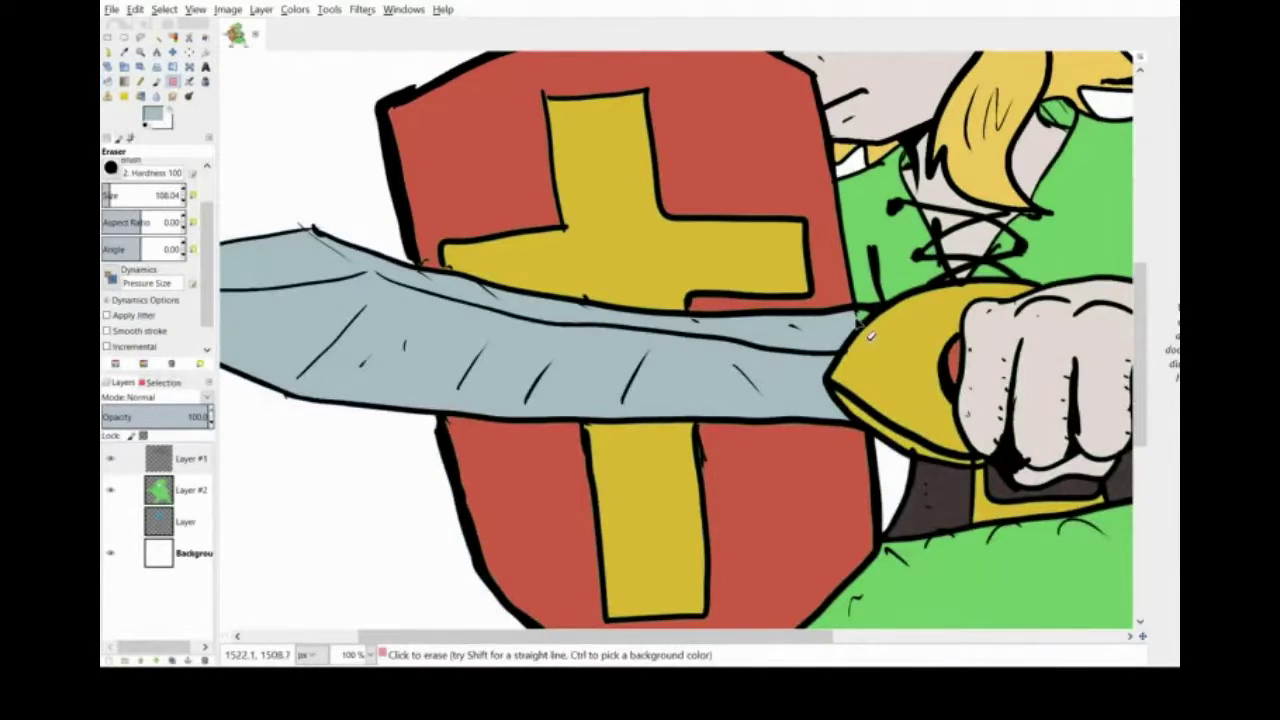
pyautogui.click(175, 490)
pyautogui.click(858, 315)
pyautogui.click(371, 655)
pyautogui.click(354, 623)
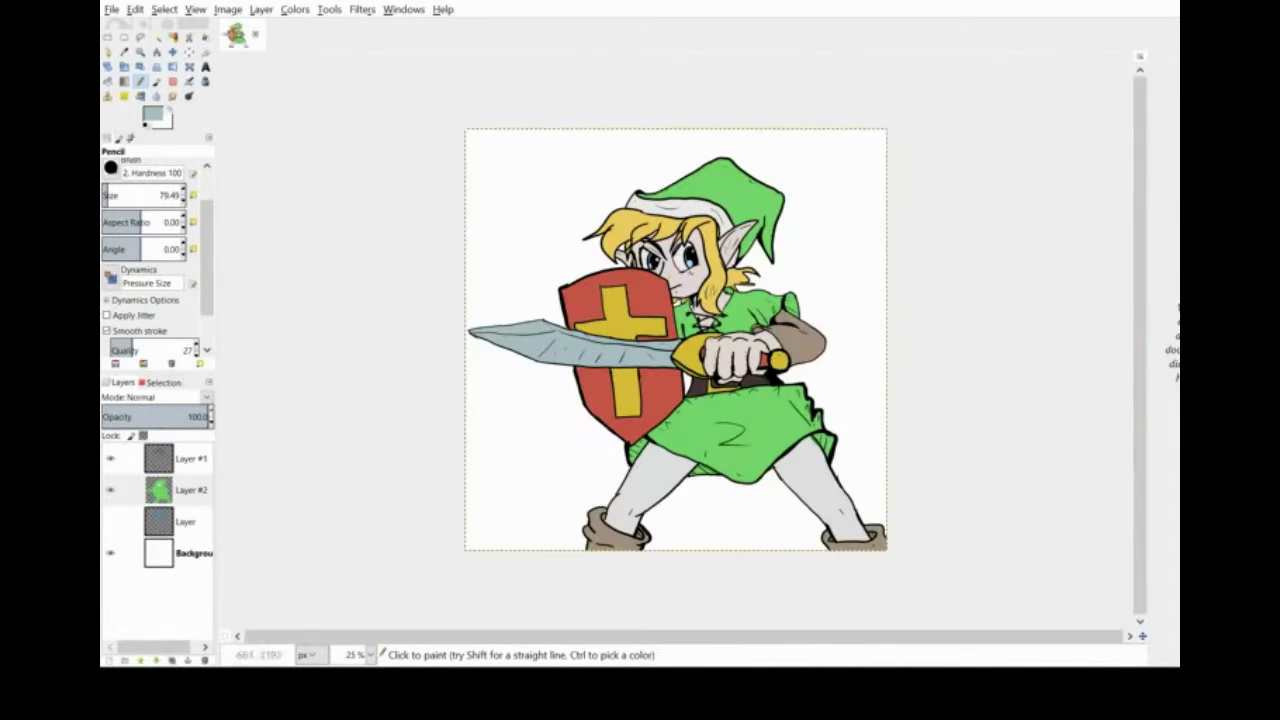
# Step: Select the skin areas by colour on Layer #1 and refill the sword hand with a warmer peach skin tone
pyautogui.click(371, 655)
pyautogui.click(370, 611)
pyautogui.click(173, 37)
pyautogui.click(190, 459)
pyautogui.click(810, 359)
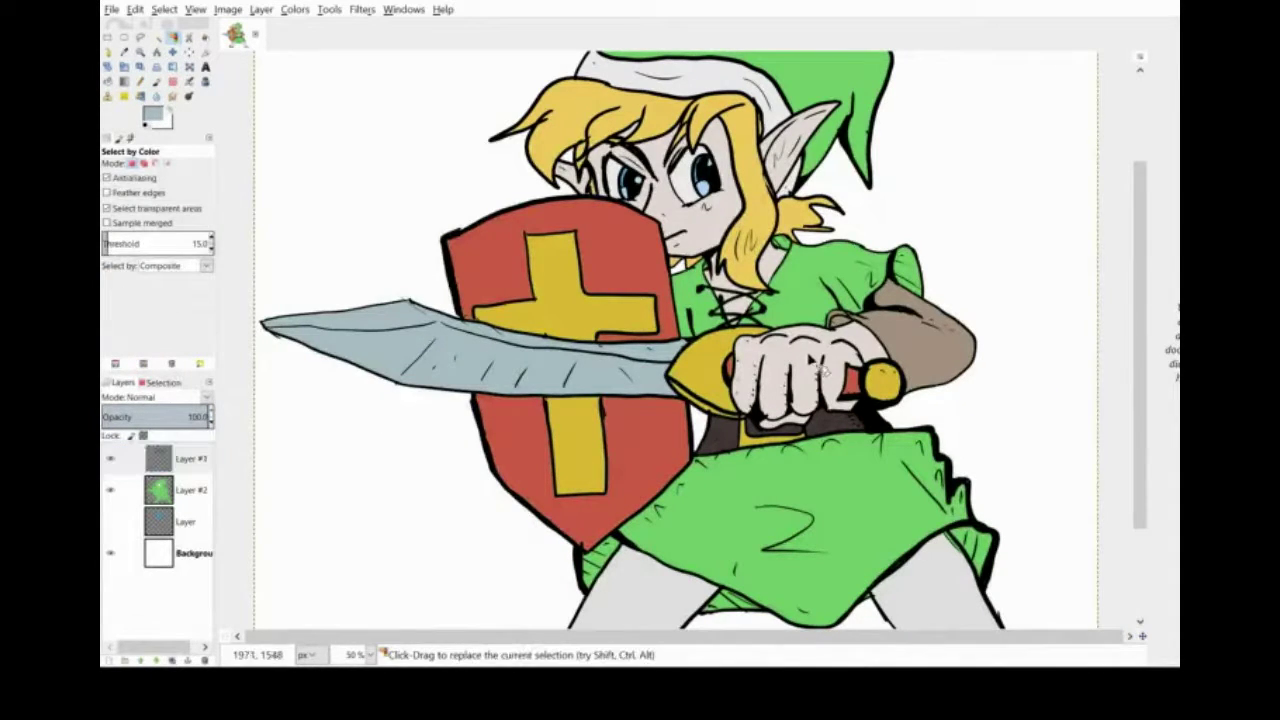
pyautogui.click(124, 52)
pyautogui.click(810, 349)
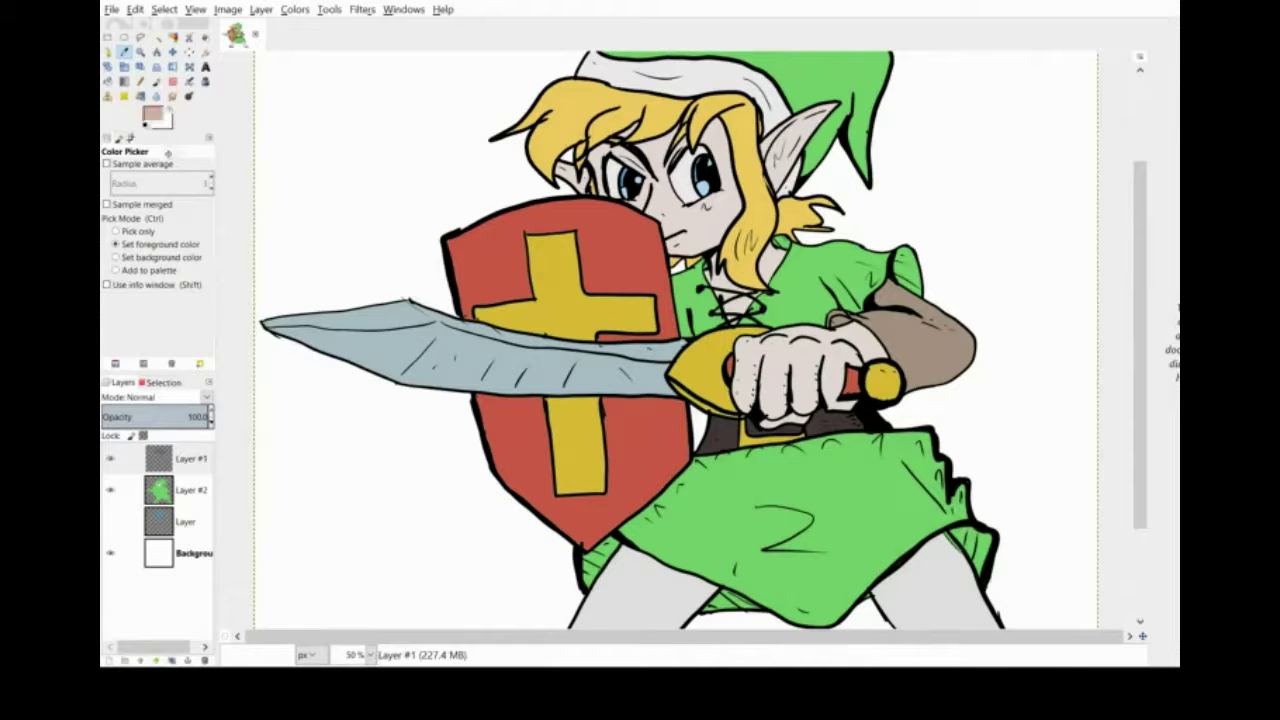
pyautogui.click(108, 82)
pyautogui.click(850, 308)
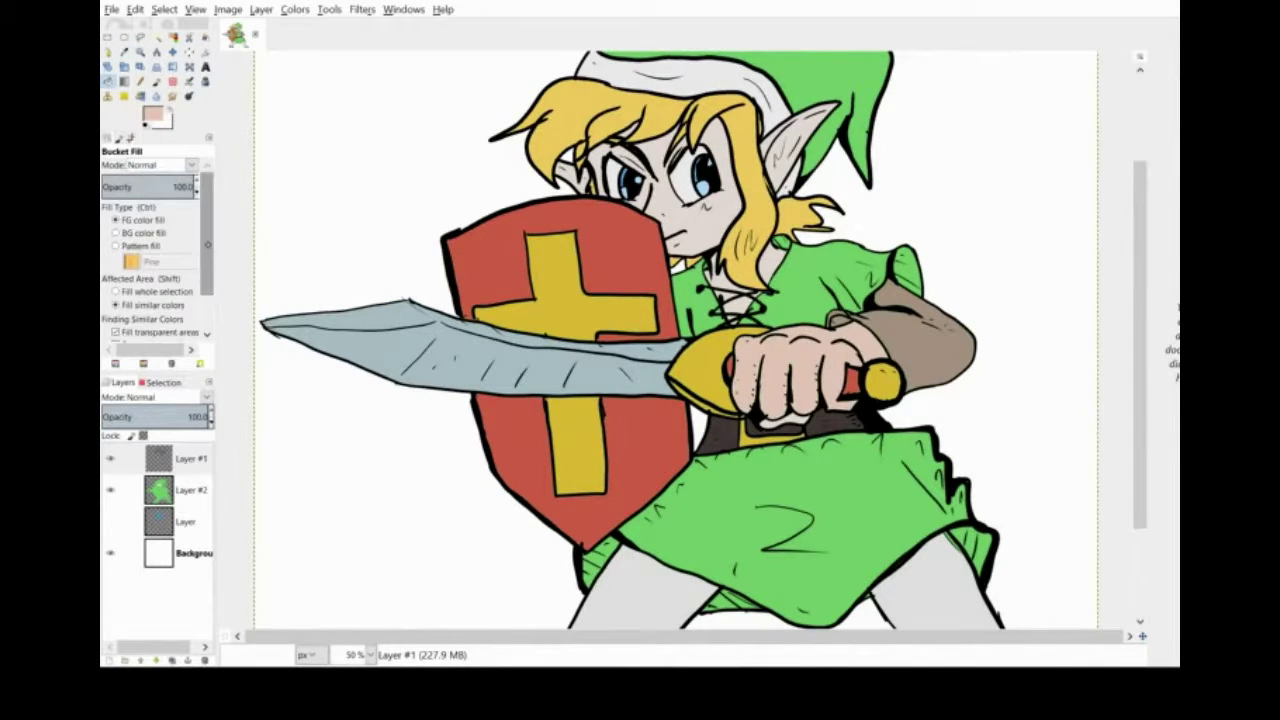
# Step: Fill the whole selection with the peach skin tone, switch back to filling similar colours, and clear the selection
pyautogui.moveTo(207, 244); pyautogui.dragTo(207, 276)
pyautogui.click(116, 247)
pyautogui.click(732, 200)
pyautogui.moveTo(1142, 317); pyautogui.dragTo(1142, 399)
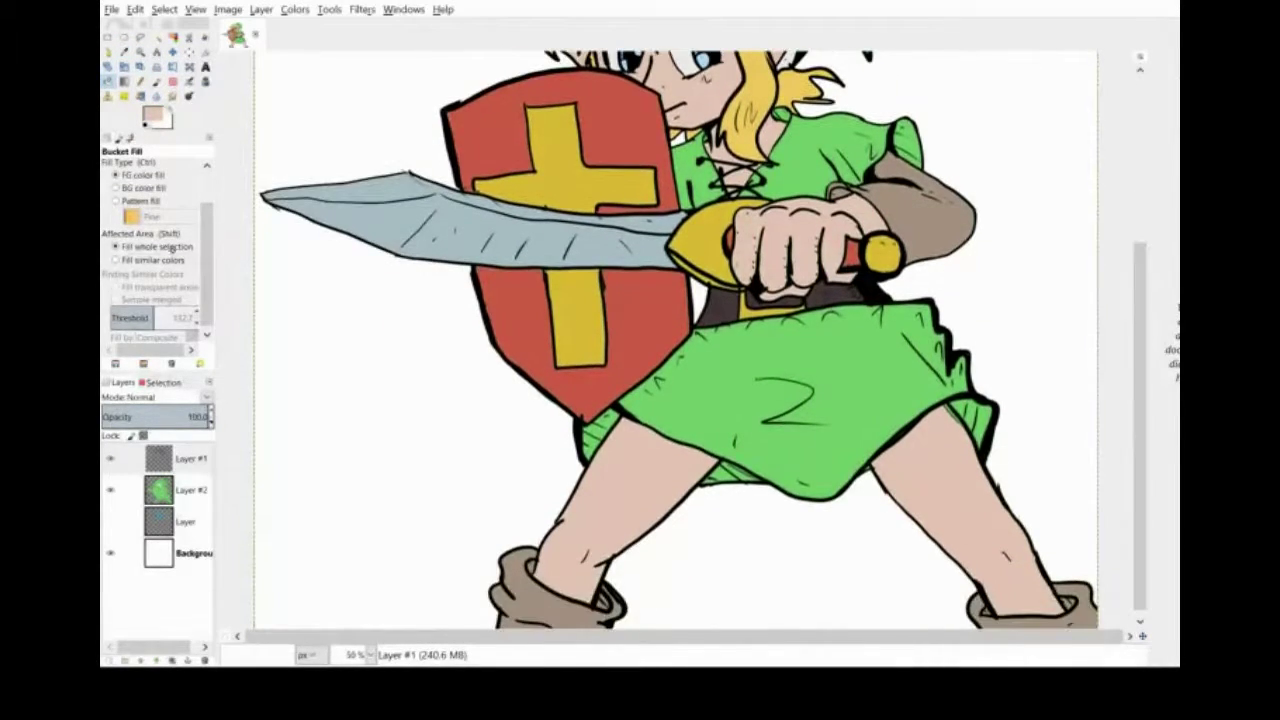
pyautogui.click(150, 260)
pyautogui.click(163, 383)
pyautogui.click(129, 658)
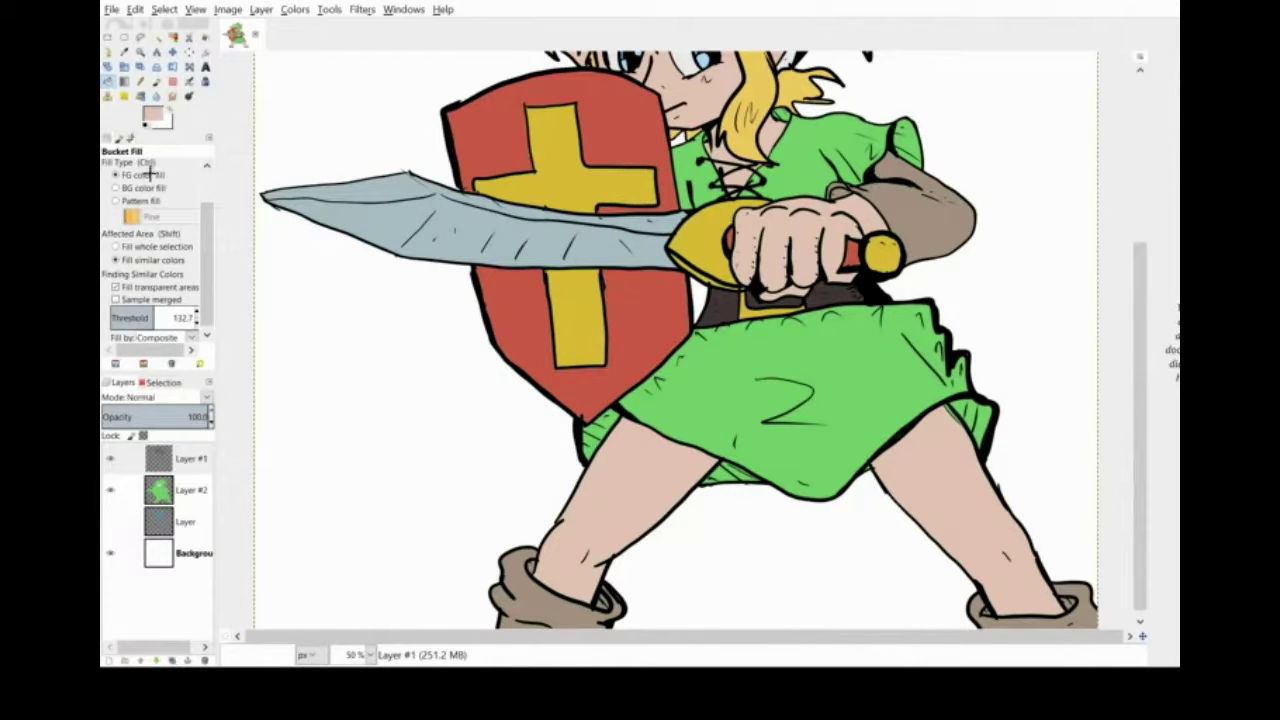
# Step: Return both legs to off-white and switch to the Pencil on Layer #2
pyautogui.hotkey('ctrl', 'z')
pyautogui.hotkey('ctrl', 'z')
pyautogui.press('n')
pyautogui.click(186, 490)
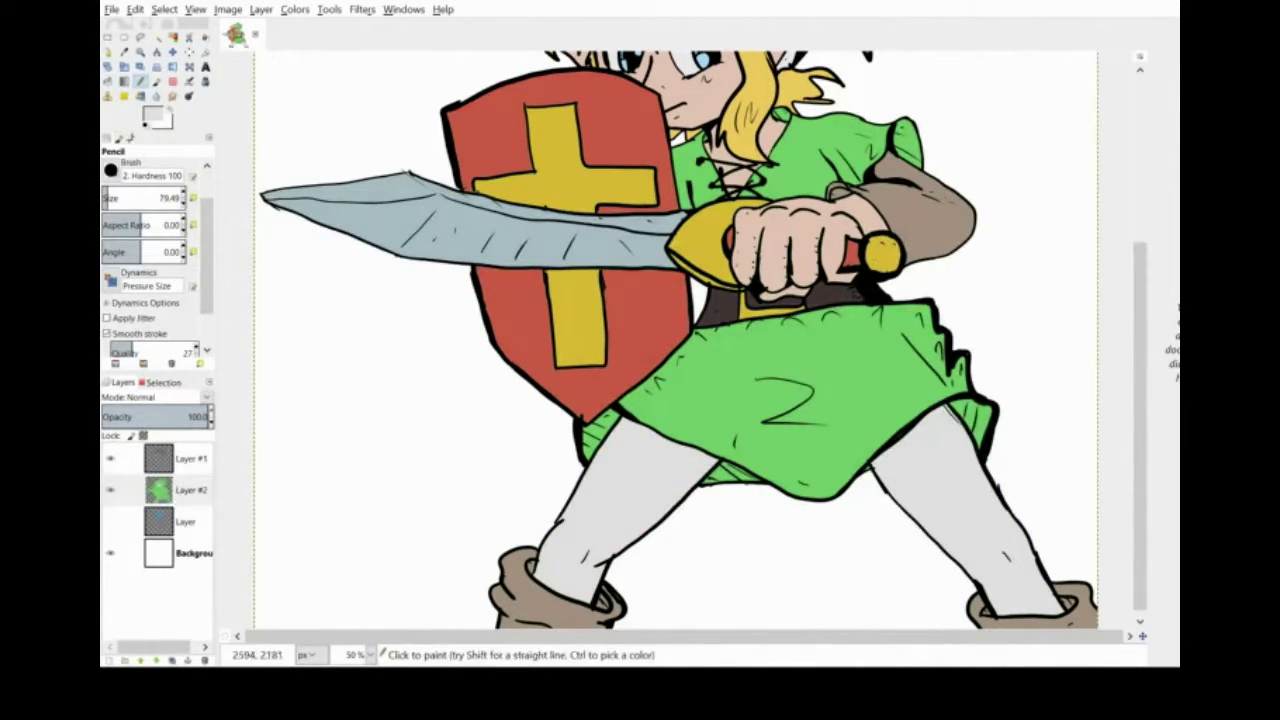
# Step: Make Layer #1 the active layer and save the image
pyautogui.scroll(3, 1127, 421)
pyautogui.scroll(-3, 1127, 421)
pyautogui.press('pageup')
pyautogui.hotkey('ctrl', 's')
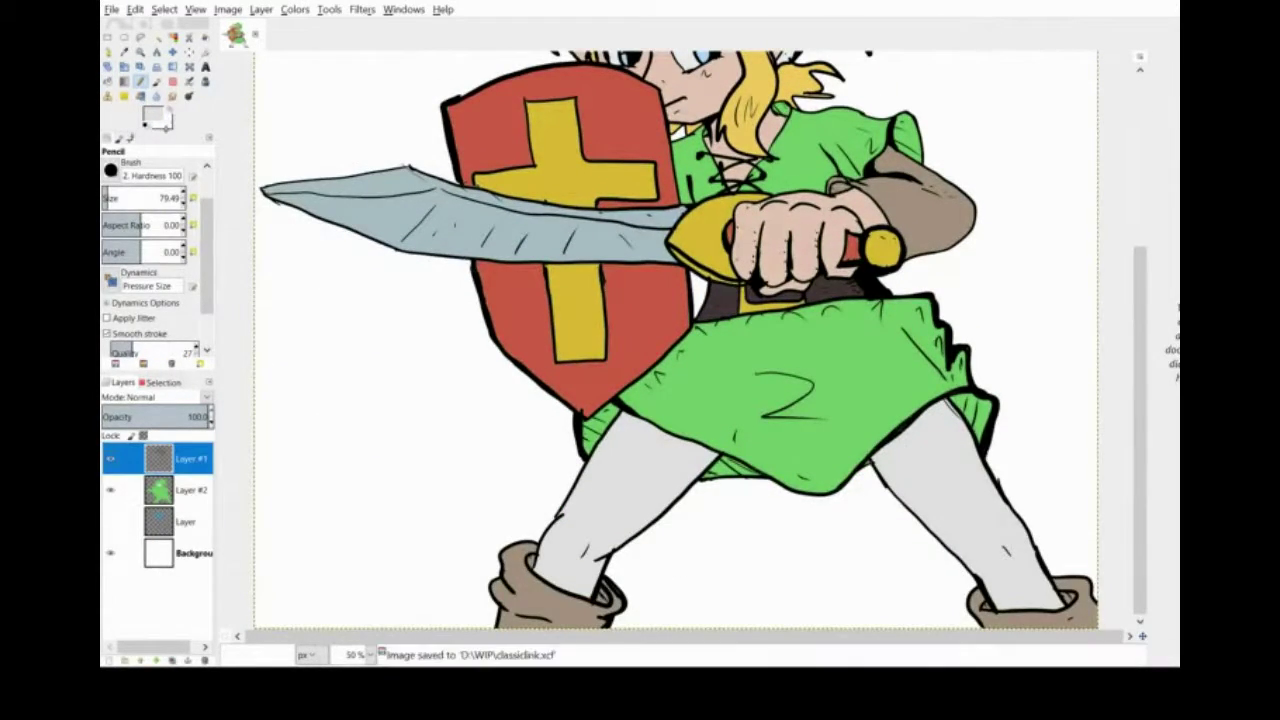
# Step: Choose the Paintbrush with the Hardness 050 brush at size 143.71 in black, and add a new layer above Layer #1
pyautogui.click(152, 82)
pyautogui.scroll(3, 677, 340)
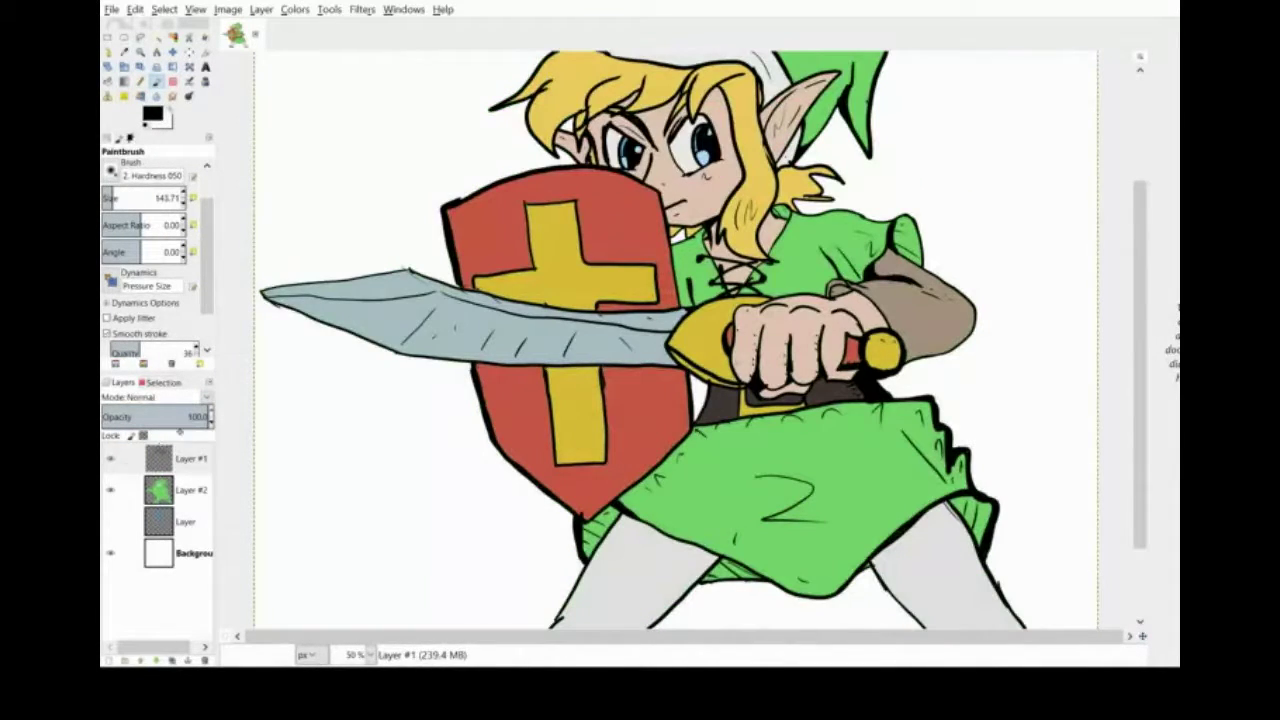
pyautogui.hotkey('shift', 'ctrl', 'n')
# Step: Paint black shadows on the sword hand, hilt, forearm and sleeve on Layer #3 in Overlay mode
pyautogui.press('1')
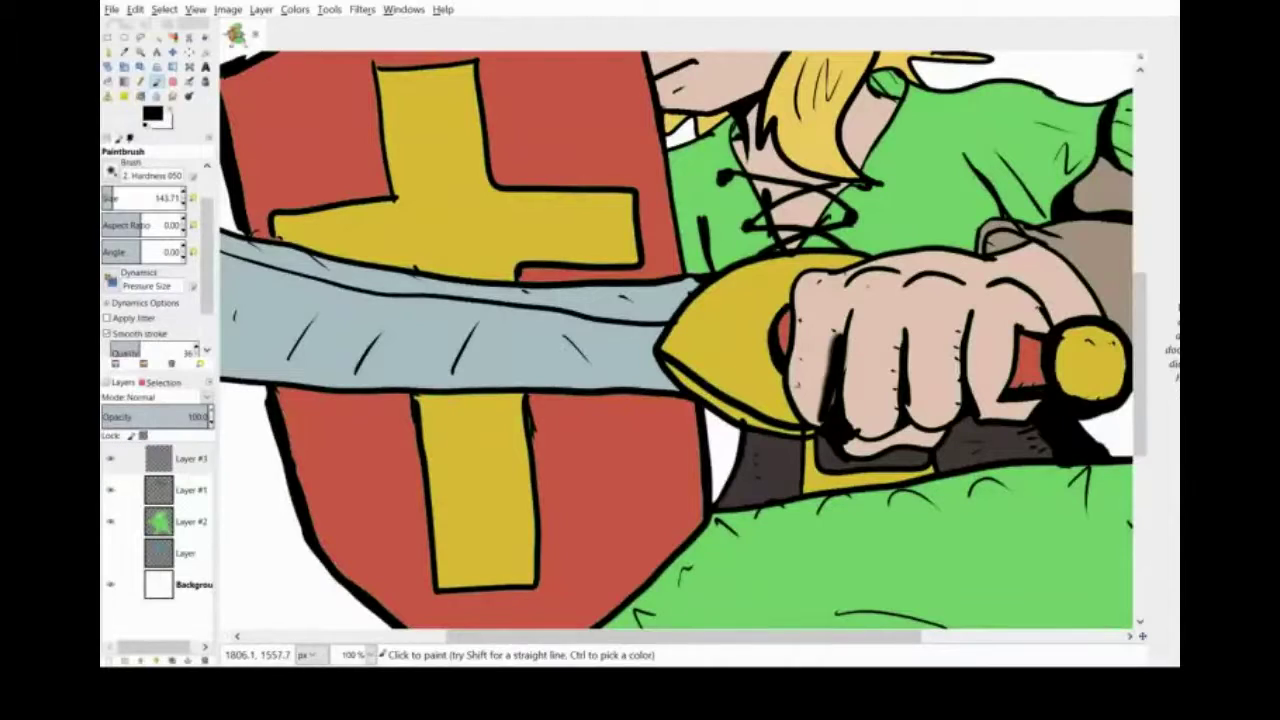
pyautogui.moveTo(900, 330)
pyautogui.mouseDown()
pyautogui.moveTo(955, 423)
pyautogui.moveTo(1020, 320)
pyautogui.moveTo(1090, 300)
pyautogui.moveTo(1100, 400)
pyautogui.moveTo(1006, 428)
pyautogui.moveTo(1030, 380)
pyautogui.moveTo(810, 420)
pyautogui.moveTo(940, 445)
pyautogui.moveTo(832, 455)
pyautogui.moveTo(760, 442)
pyautogui.moveTo(784, 335)
pyautogui.moveTo(782, 267)
pyautogui.mouseUp()
pyautogui.moveTo(795, 636); pyautogui.dragTo(964, 636)
pyautogui.moveTo(848, 368); pyautogui.dragTo(796, 318)
pyautogui.moveTo(855, 365); pyautogui.dragTo(940, 285)
pyautogui.moveTo(776, 188)
pyautogui.mouseDown()
pyautogui.moveTo(935, 290)
pyautogui.moveTo(840, 187)
pyautogui.moveTo(833, 128)
pyautogui.moveTo(738, 168)
pyautogui.moveTo(678, 222)
pyautogui.moveTo(721, 230)
pyautogui.moveTo(631, 150)
pyautogui.moveTo(755, 160)
pyautogui.mouseUp()
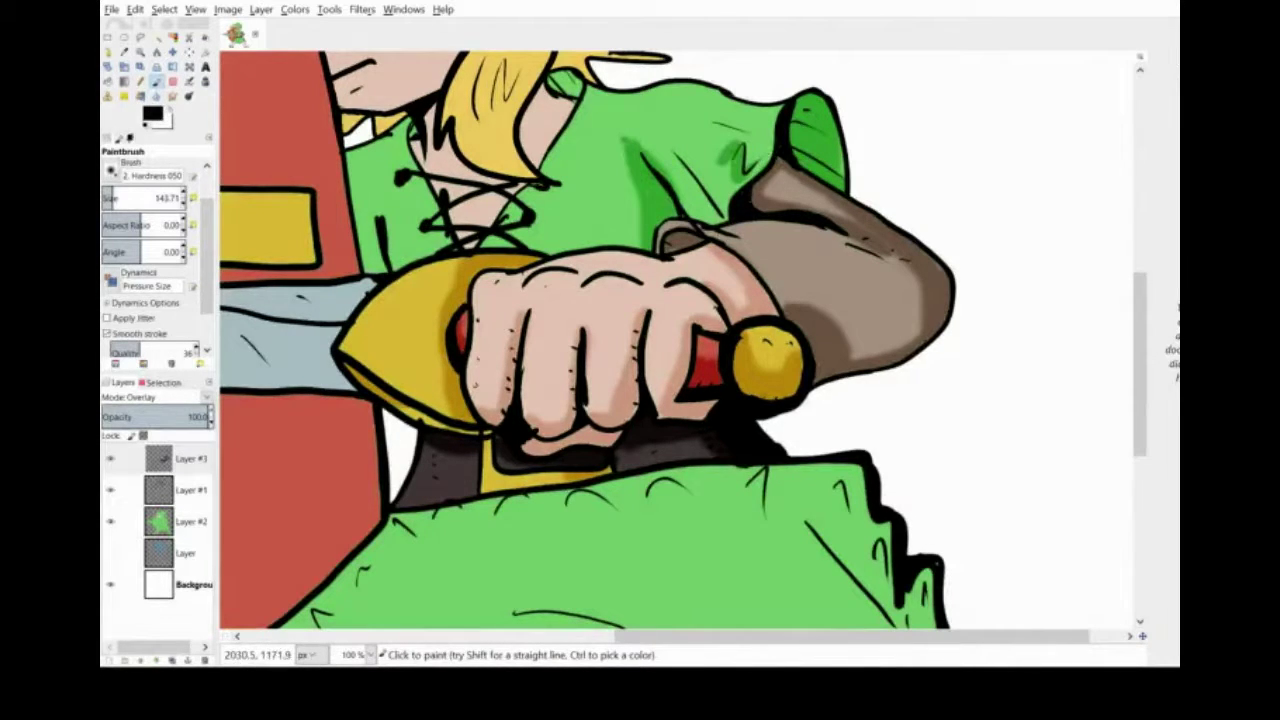
# Step: Shade the shoulder, the neck, and the tunic's chest around the lacing and beside the shield
pyautogui.moveTo(684, 80); pyautogui.dragTo(738, 106)
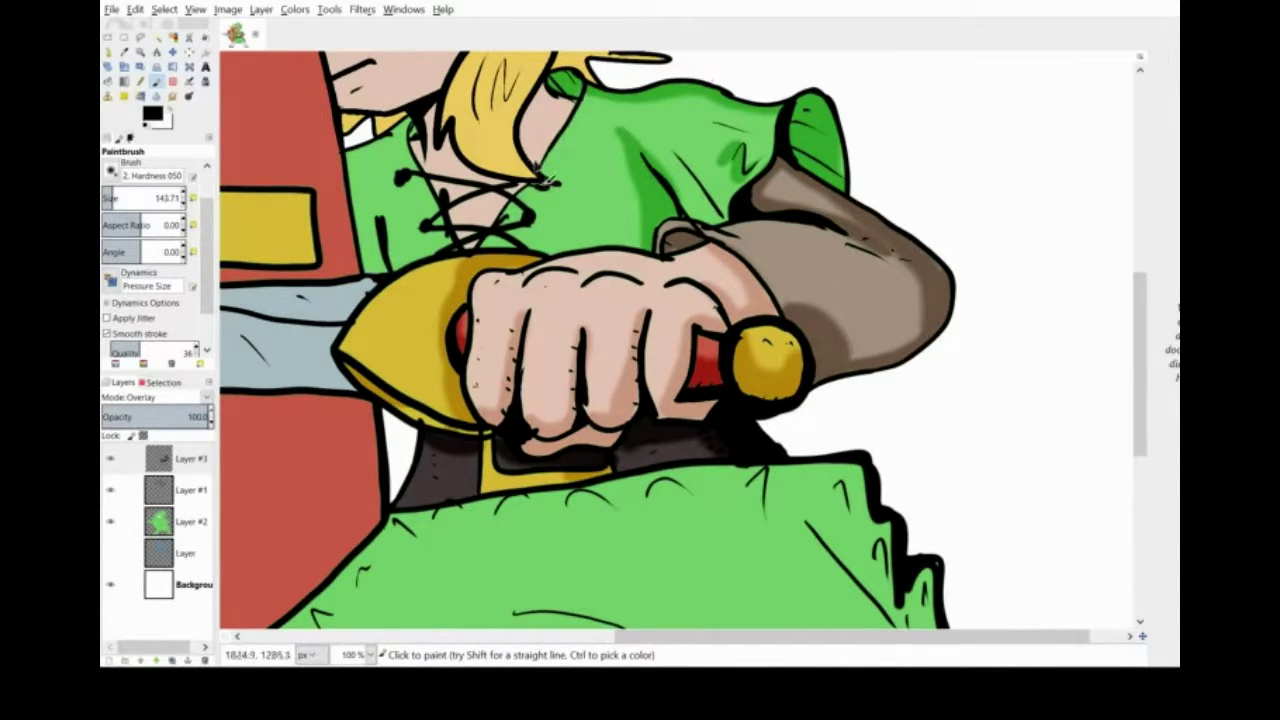
pyautogui.moveTo(543, 178); pyautogui.dragTo(580, 103)
pyautogui.moveTo(584, 250); pyautogui.dragTo(508, 253)
pyautogui.moveTo(430, 108); pyautogui.dragTo(518, 192)
pyautogui.moveTo(388, 278); pyautogui.dragTo(373, 185)
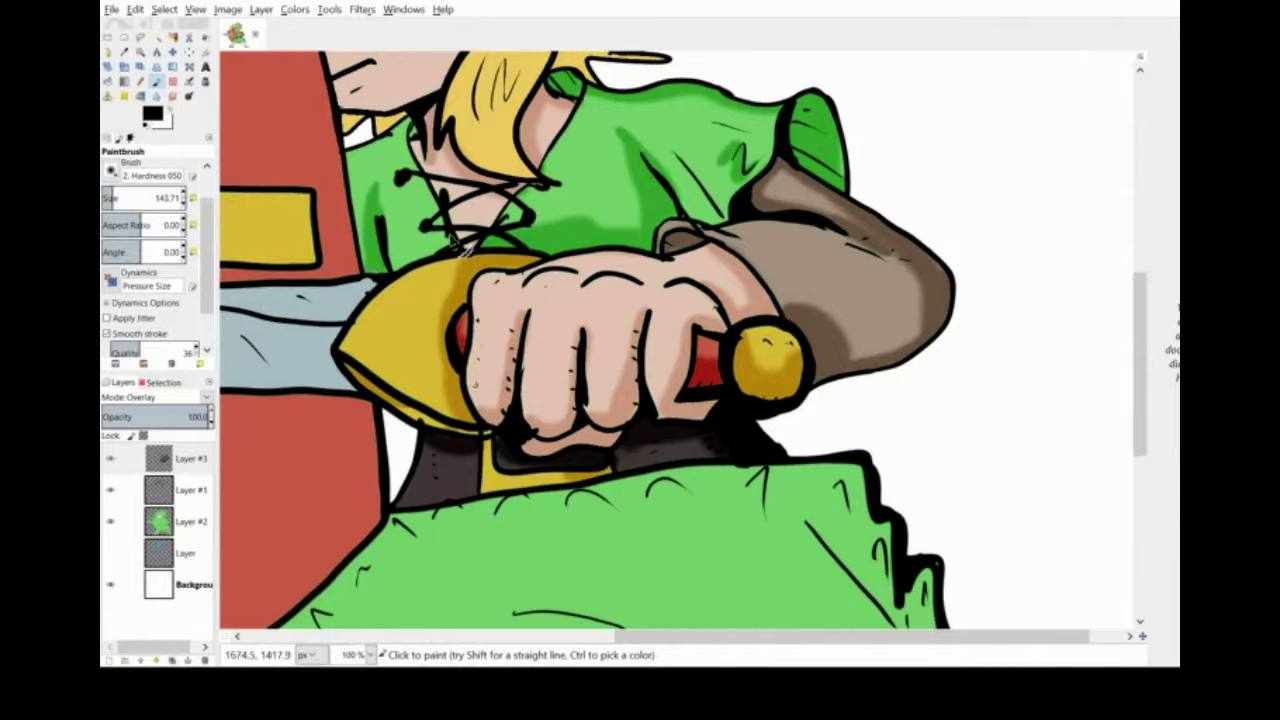
# Step: Shade the tunic skirt below the belt, along its ragged side edge, and around its inner fold lines
pyautogui.scroll(-3, 460, 250)
pyautogui.moveTo(395, 345)
pyautogui.mouseDown()
pyautogui.moveTo(694, 325)
pyautogui.moveTo(778, 299)
pyautogui.moveTo(862, 302)
pyautogui.moveTo(910, 469)
pyautogui.moveTo(850, 505)
pyautogui.moveTo(875, 412)
pyautogui.moveTo(962, 495)
pyautogui.moveTo(975, 545)
pyautogui.mouseUp()
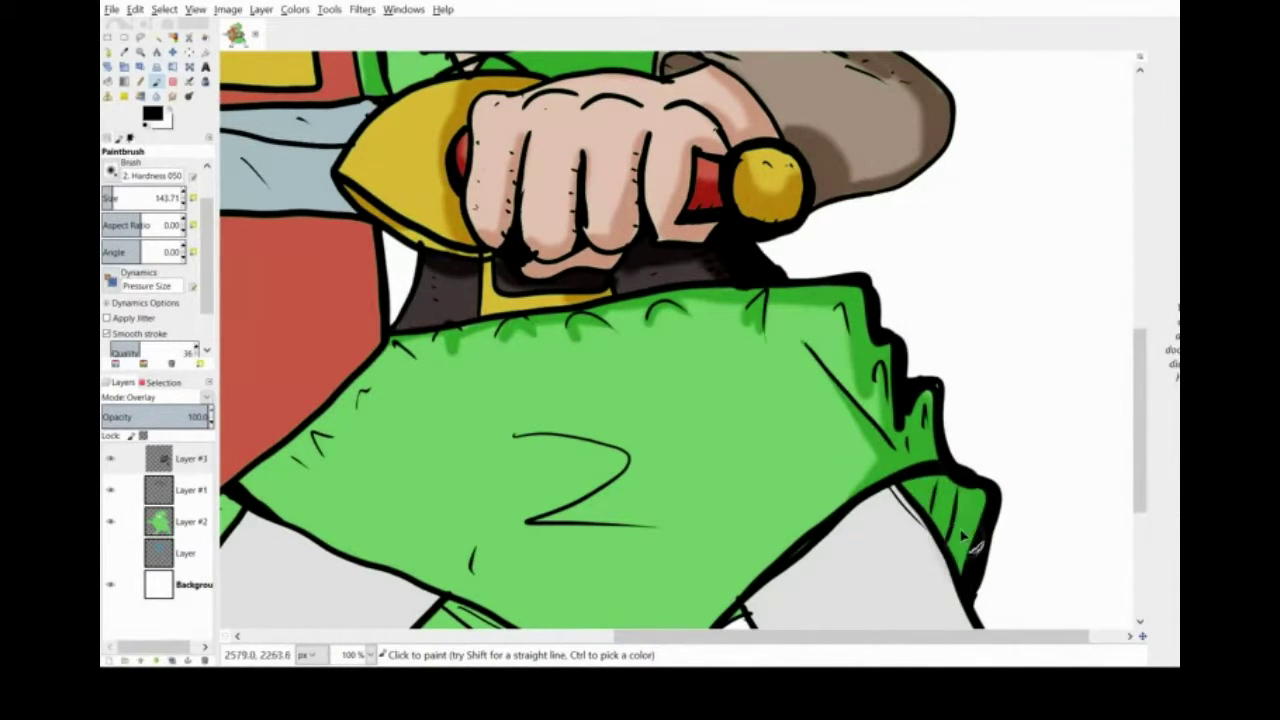
pyautogui.moveTo(495, 432); pyautogui.dragTo(670, 527)
pyautogui.moveTo(320, 435); pyautogui.dragTo(350, 458)
pyautogui.moveTo(397, 345); pyautogui.dragTo(443, 394)
pyautogui.moveTo(293, 459); pyautogui.dragTo(341, 502)
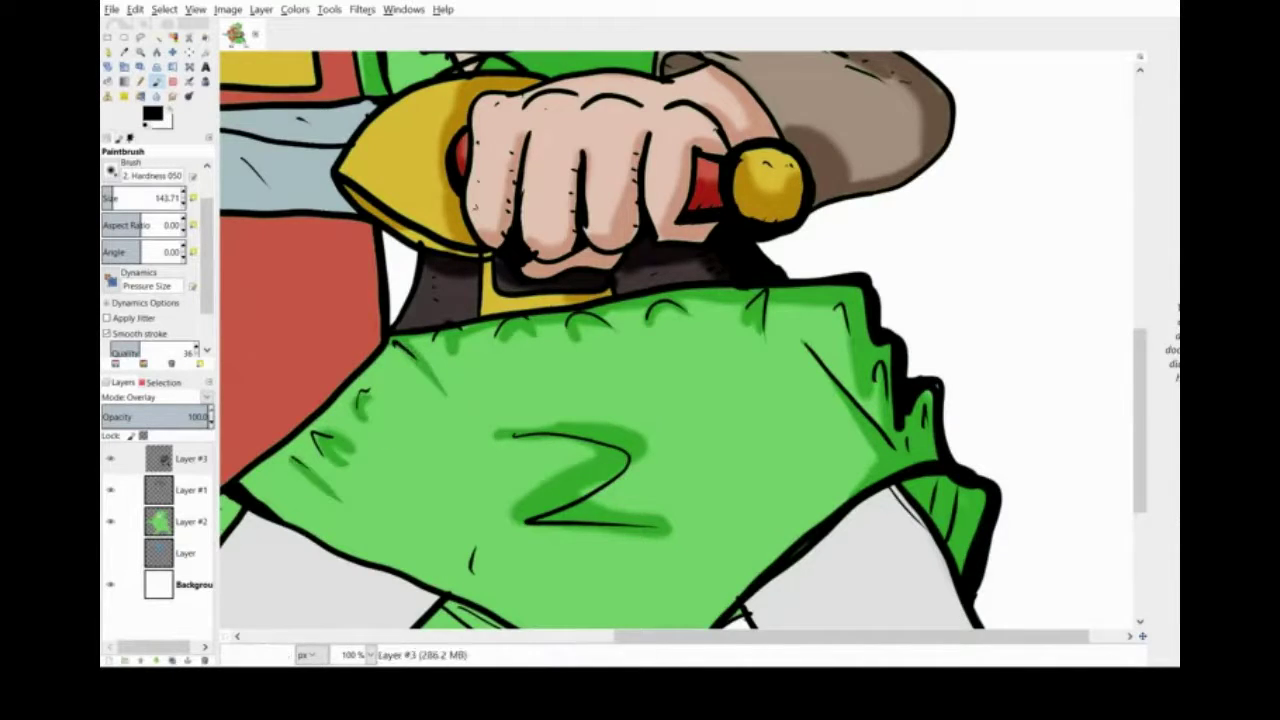
# Step: Shade the small folds near the skirt's hem and the back hem showing beneath it
pyautogui.scroll(-5, 450, 440)
pyautogui.moveTo(592, 344); pyautogui.dragTo(617, 371)
pyautogui.moveTo(474, 284); pyautogui.dragTo(485, 296)
pyautogui.moveTo(412, 367); pyautogui.dragTo(512, 360)
# Step: Shade both legs under the skirt and along their edges and knees, and the cuffs of both boots
pyautogui.moveTo(755, 335)
pyautogui.mouseDown()
pyautogui.moveTo(887, 240)
pyautogui.moveTo(909, 251)
pyautogui.moveTo(1000, 420)
pyautogui.mouseUp()
pyautogui.scroll(-1, 1086, 434)
pyautogui.moveTo(1000, 350)
pyautogui.mouseDown()
pyautogui.moveTo(1100, 543)
pyautogui.moveTo(1080, 540)
pyautogui.mouseUp()
pyautogui.moveTo(1012, 468); pyautogui.dragTo(1032, 508)
pyautogui.moveTo(968, 514); pyautogui.dragTo(974, 552)
pyautogui.hscroll(1, 1082, 571)
pyautogui.moveTo(896, 595)
pyautogui.mouseDown()
pyautogui.moveTo(1107, 630)
pyautogui.moveTo(1064, 540)
pyautogui.mouseUp()
pyautogui.moveTo(880, 636); pyautogui.dragTo(628, 636)
pyautogui.moveTo(624, 492)
pyautogui.mouseDown()
pyautogui.moveTo(600, 549)
pyautogui.moveTo(672, 454)
pyautogui.moveTo(850, 285)
pyautogui.moveTo(790, 285)
pyautogui.moveTo(625, 560)
pyautogui.moveTo(648, 550)
pyautogui.moveTo(540, 596)
pyautogui.mouseUp()
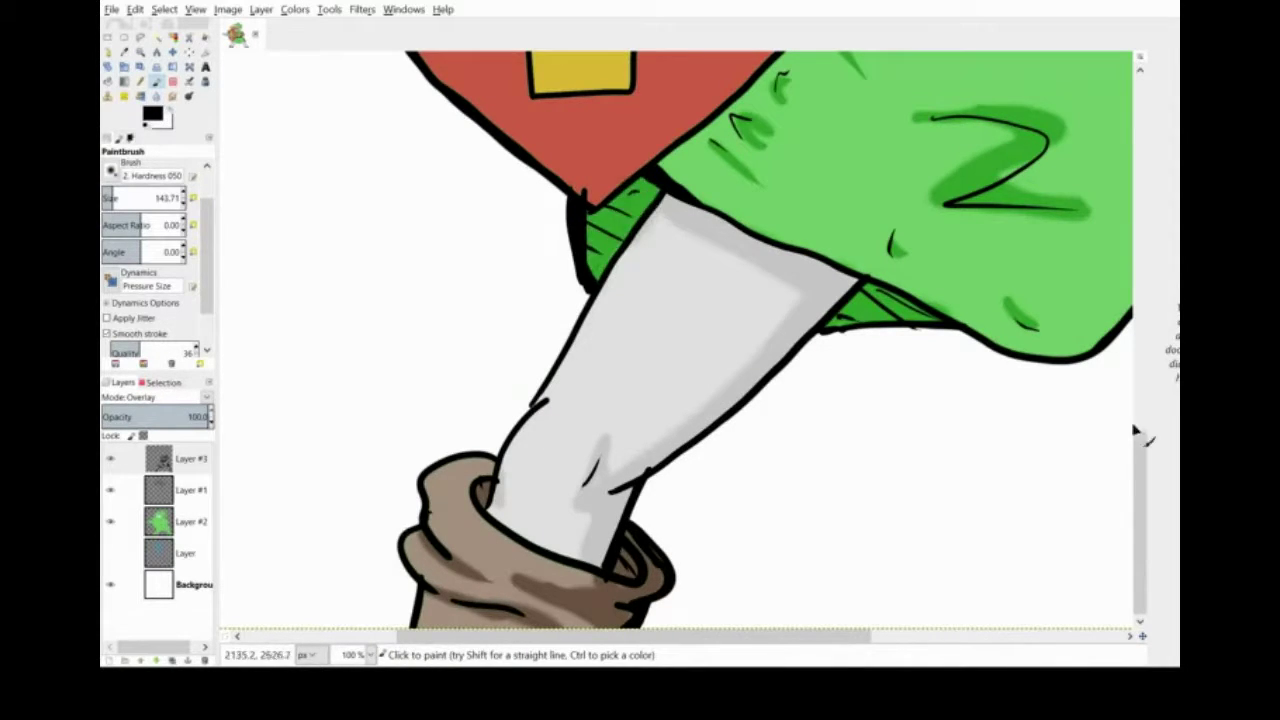
# Step: Shade the shield beneath the blade and along its inner edge, and add diagonal shadow streaks across its face
pyautogui.scroll(5, 600, 220)
pyautogui.moveTo(382, 292); pyautogui.dragTo(794, 285)
pyautogui.moveTo(382, 287)
pyautogui.mouseDown()
pyautogui.moveTo(425, 286)
pyautogui.moveTo(728, 290)
pyautogui.moveTo(631, 271)
pyautogui.moveTo(771, 282)
pyautogui.moveTo(785, 312)
pyautogui.moveTo(729, 446)
pyautogui.moveTo(794, 392)
pyautogui.moveTo(779, 260)
pyautogui.moveTo(690, 150)
pyautogui.mouseUp()
pyautogui.scroll(3, 800, 260)
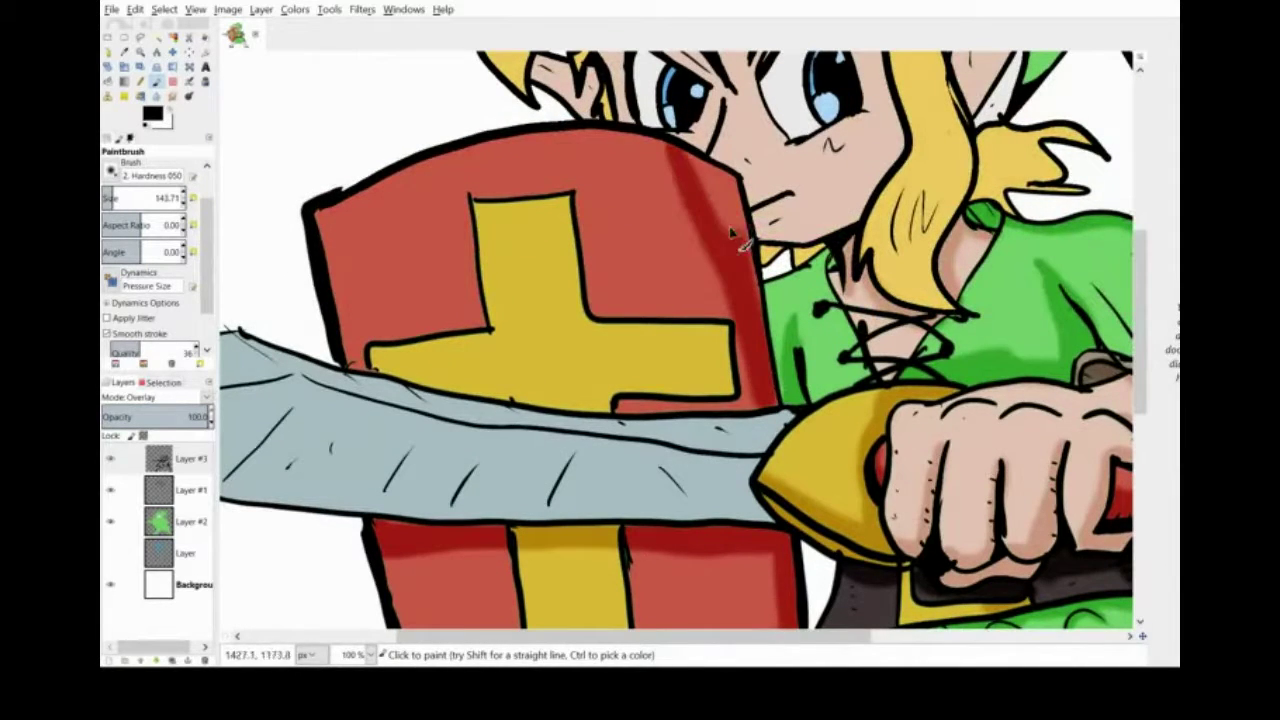
pyautogui.moveTo(605, 135)
pyautogui.mouseDown()
pyautogui.moveTo(732, 190)
pyautogui.moveTo(757, 303)
pyautogui.mouseUp()
pyautogui.moveTo(434, 612)
pyautogui.mouseDown()
pyautogui.moveTo(577, 386)
pyautogui.moveTo(434, 608)
pyautogui.moveTo(710, 647)
pyautogui.mouseUp()
# Step: Shade the sword blade from tip to guard, leaving lighter reflections in the lower face and darkening the upper bevel
pyautogui.moveTo(232, 170)
pyautogui.mouseDown()
pyautogui.moveTo(492, 285)
pyautogui.moveTo(318, 196)
pyautogui.mouseUp()
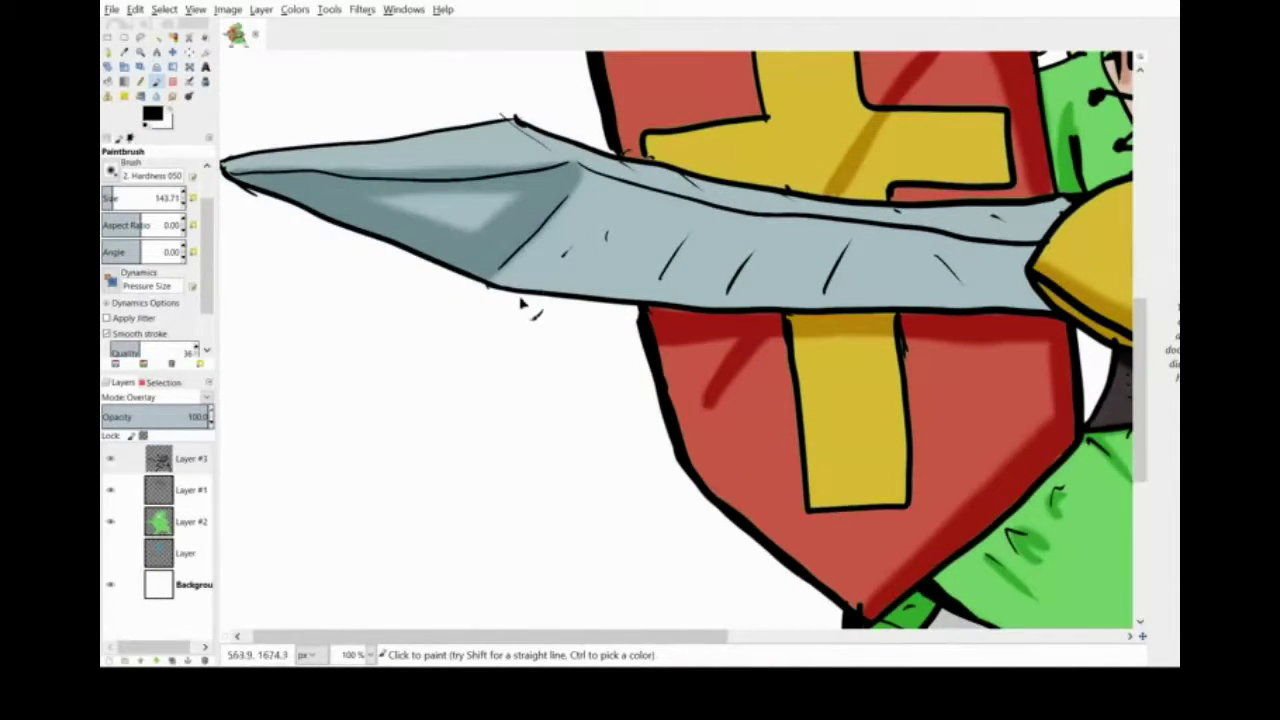
pyautogui.moveTo(520, 303)
pyautogui.mouseDown()
pyautogui.moveTo(585, 185)
pyautogui.moveTo(936, 260)
pyautogui.moveTo(1037, 303)
pyautogui.moveTo(534, 289)
pyautogui.moveTo(937, 262)
pyautogui.moveTo(703, 232)
pyautogui.mouseUp()
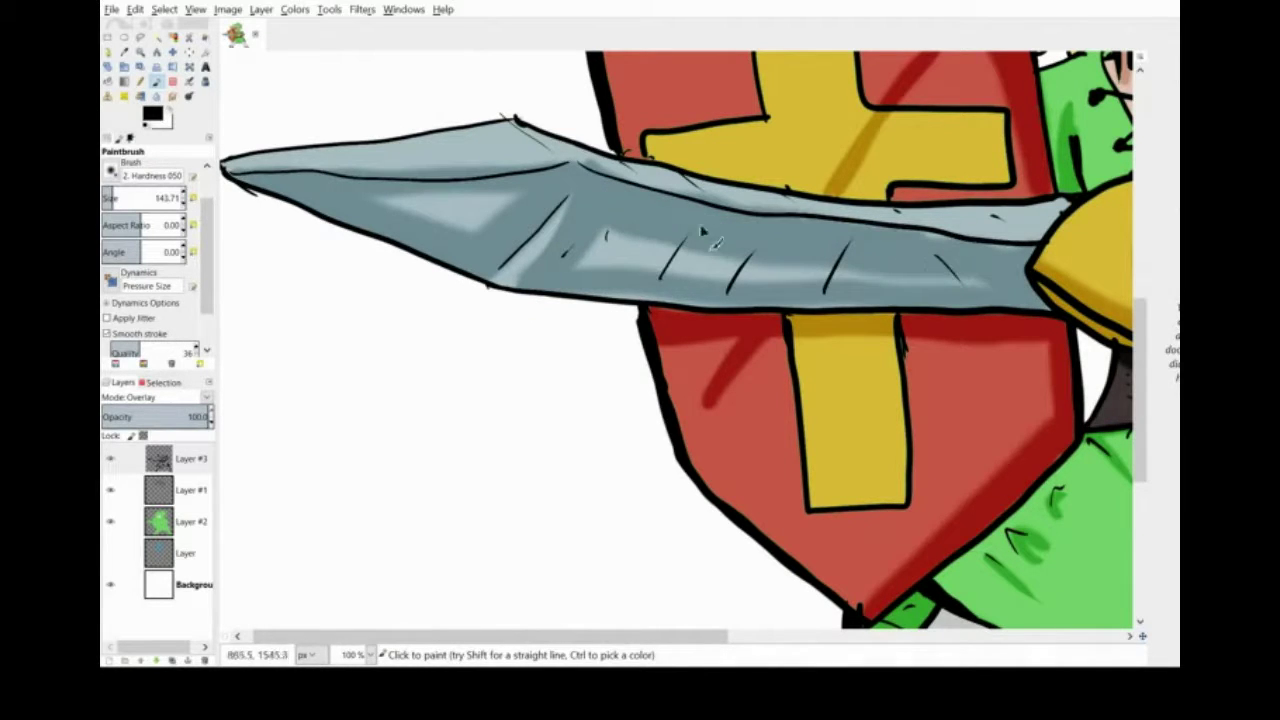
pyautogui.moveTo(960, 280); pyautogui.dragTo(590, 298)
pyautogui.moveTo(590, 298)
pyautogui.mouseDown()
pyautogui.moveTo(855, 302)
pyautogui.moveTo(1015, 220)
pyautogui.mouseUp()
pyautogui.moveTo(515, 120); pyautogui.dragTo(575, 160)
pyautogui.moveTo(1140, 400); pyautogui.dragTo(1140, 273)
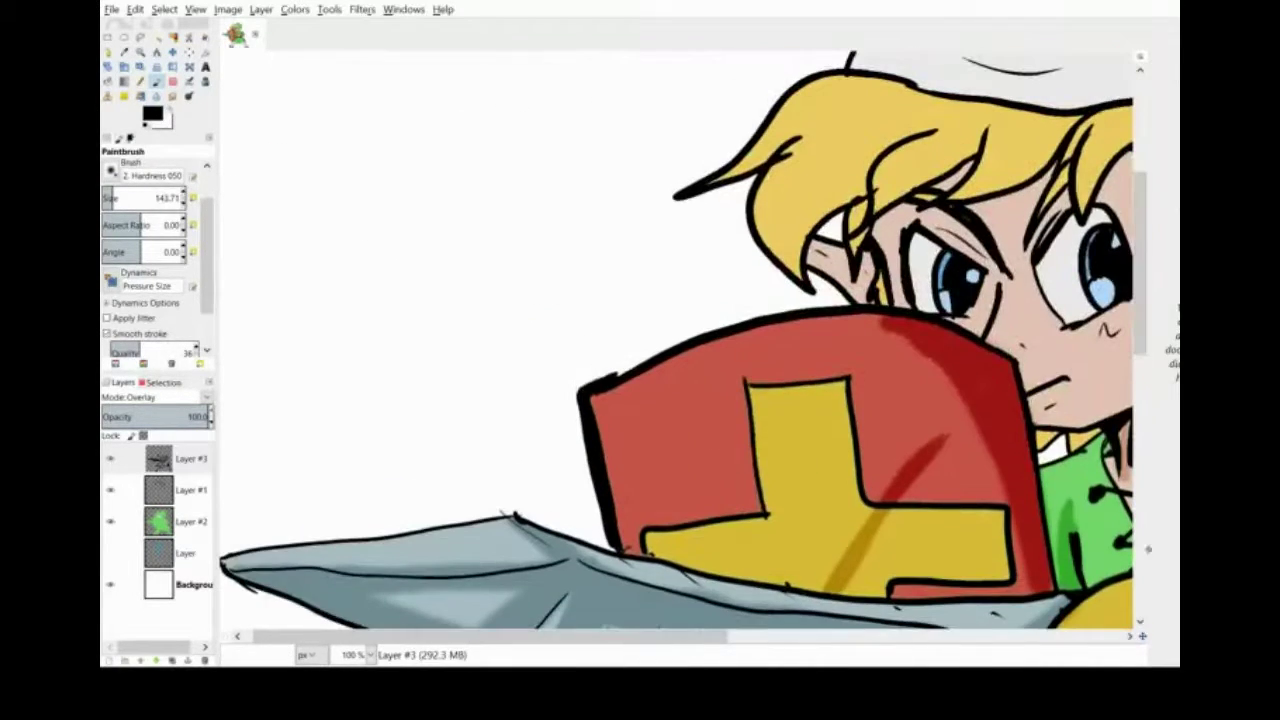
# Step: Shade the face beneath the fringe, around the brows and eyes, and down the cheek beside the long lock of hair
pyautogui.hscroll(5, 1148, 548)
pyautogui.moveTo(757, 197); pyautogui.dragTo(774, 160)
pyautogui.moveTo(697, 248)
pyautogui.mouseDown()
pyautogui.moveTo(664, 210)
pyautogui.moveTo(618, 212)
pyautogui.mouseUp()
pyautogui.moveTo(586, 206); pyautogui.dragTo(526, 232)
pyautogui.moveTo(616, 170); pyautogui.dragTo(568, 206)
pyautogui.moveTo(560, 224); pyautogui.dragTo(636, 266)
pyautogui.moveTo(722, 236); pyautogui.dragTo(744, 216)
pyautogui.moveTo(782, 296)
pyautogui.mouseDown()
pyautogui.moveTo(575, 250)
pyautogui.moveTo(745, 415)
pyautogui.moveTo(790, 340)
pyautogui.moveTo(808, 374)
pyautogui.mouseUp()
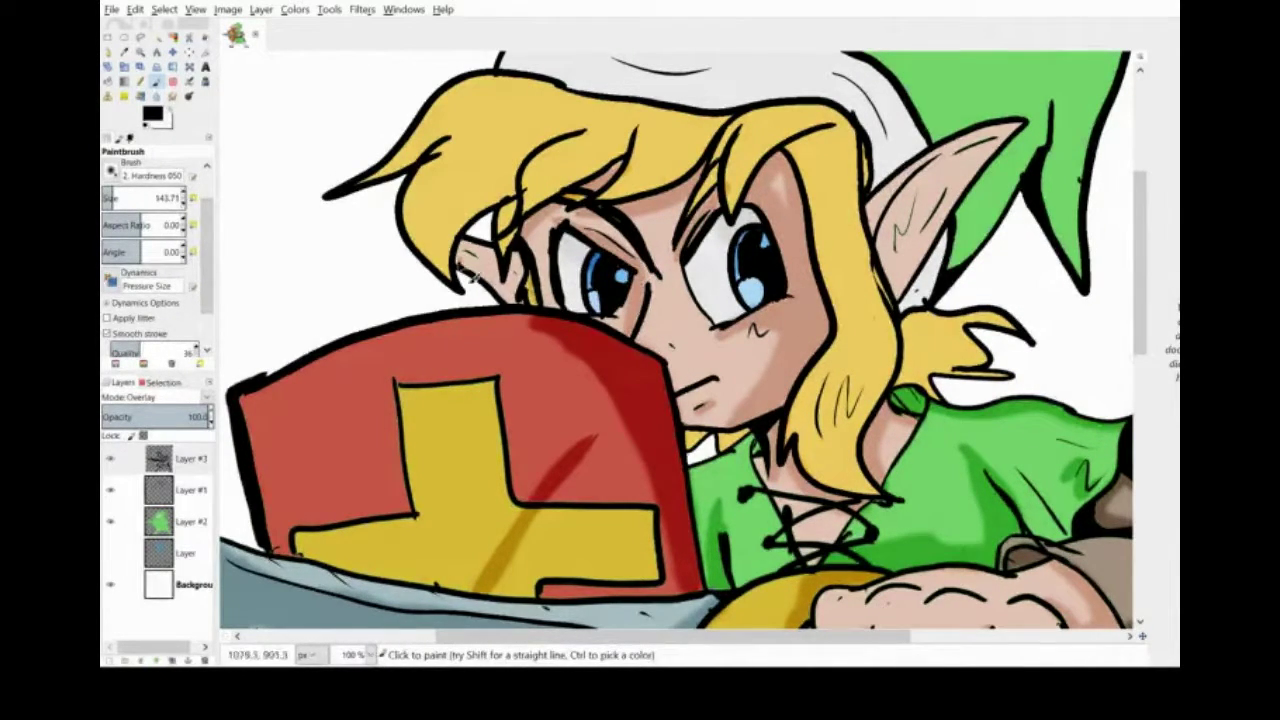
# Step: Shade both ears, the hat's hanging tip and the green cloth just above the white brim
pyautogui.moveTo(472, 272)
pyautogui.mouseDown()
pyautogui.moveTo(528, 274)
pyautogui.moveTo(514, 323)
pyautogui.moveTo(542, 224)
pyautogui.moveTo(620, 152)
pyautogui.moveTo(604, 191)
pyautogui.moveTo(727, 137)
pyautogui.moveTo(787, 150)
pyautogui.moveTo(838, 132)
pyautogui.moveTo(820, 121)
pyautogui.moveTo(860, 142)
pyautogui.moveTo(890, 516)
pyautogui.moveTo(818, 439)
pyautogui.moveTo(874, 292)
pyautogui.moveTo(862, 495)
pyautogui.moveTo(909, 261)
pyautogui.moveTo(899, 232)
pyautogui.moveTo(928, 303)
pyautogui.moveTo(953, 286)
pyautogui.moveTo(946, 295)
pyautogui.moveTo(1032, 150)
pyautogui.mouseUp()
pyautogui.moveTo(1050, 108); pyautogui.dragTo(1085, 278)
pyautogui.scroll(3, 1100, 256)
pyautogui.moveTo(550, 198)
pyautogui.mouseDown()
pyautogui.moveTo(680, 212)
pyautogui.moveTo(1030, 295)
pyautogui.moveTo(870, 250)
pyautogui.moveTo(895, 350)
pyautogui.moveTo(510, 234)
pyautogui.moveTo(868, 338)
pyautogui.mouseUp()
# Step: Shade the blond hair along the strands of the fringe and the swept side locks
pyautogui.moveTo(452, 452); pyautogui.dragTo(604, 314)
pyautogui.moveTo(455, 425); pyautogui.dragTo(600, 294)
pyautogui.moveTo(366, 360); pyautogui.dragTo(494, 288)
pyautogui.moveTo(405, 351); pyautogui.dragTo(484, 300)
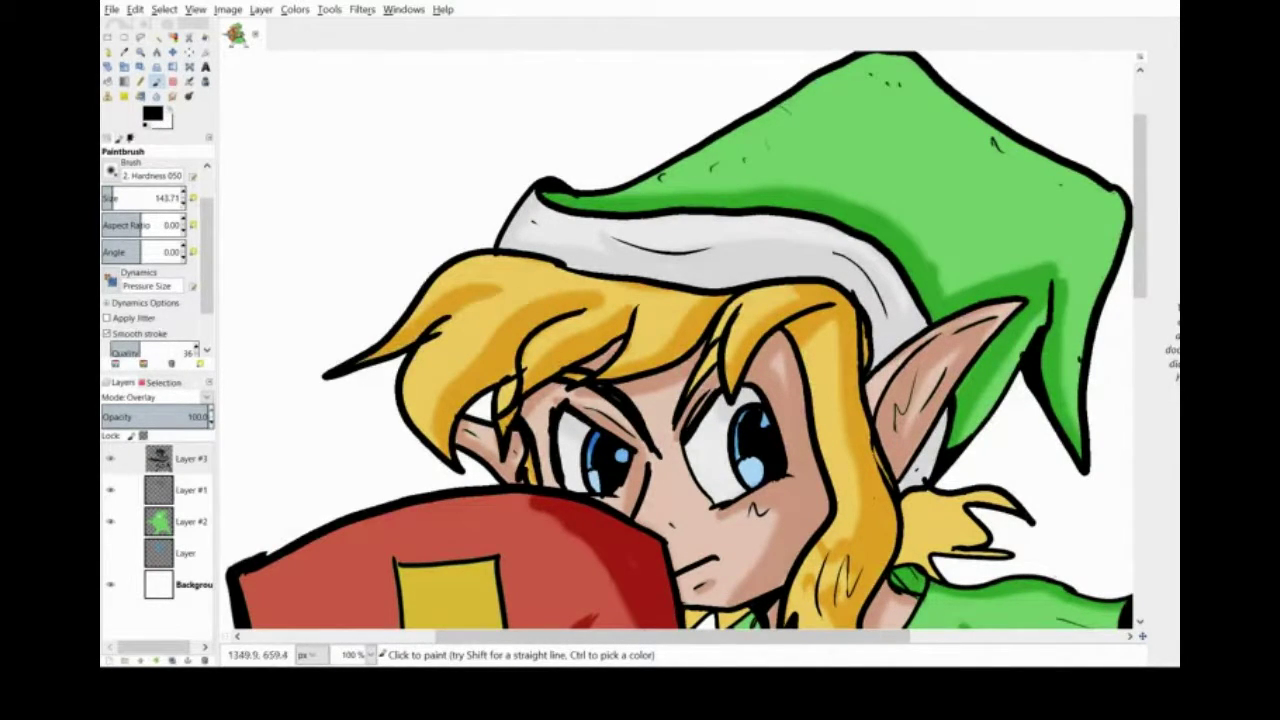
# Step: Shade the folds of the hat's drooping end behind the ear and the side of the nose
pyautogui.moveTo(1064, 184); pyautogui.dragTo(1046, 274)
pyautogui.moveTo(1063, 320); pyautogui.dragTo(1076, 430)
pyautogui.moveTo(960, 440)
pyautogui.mouseDown()
pyautogui.moveTo(1014, 382)
pyautogui.moveTo(1044, 312)
pyautogui.mouseUp()
pyautogui.moveTo(1140, 237); pyautogui.dragTo(1140, 310)
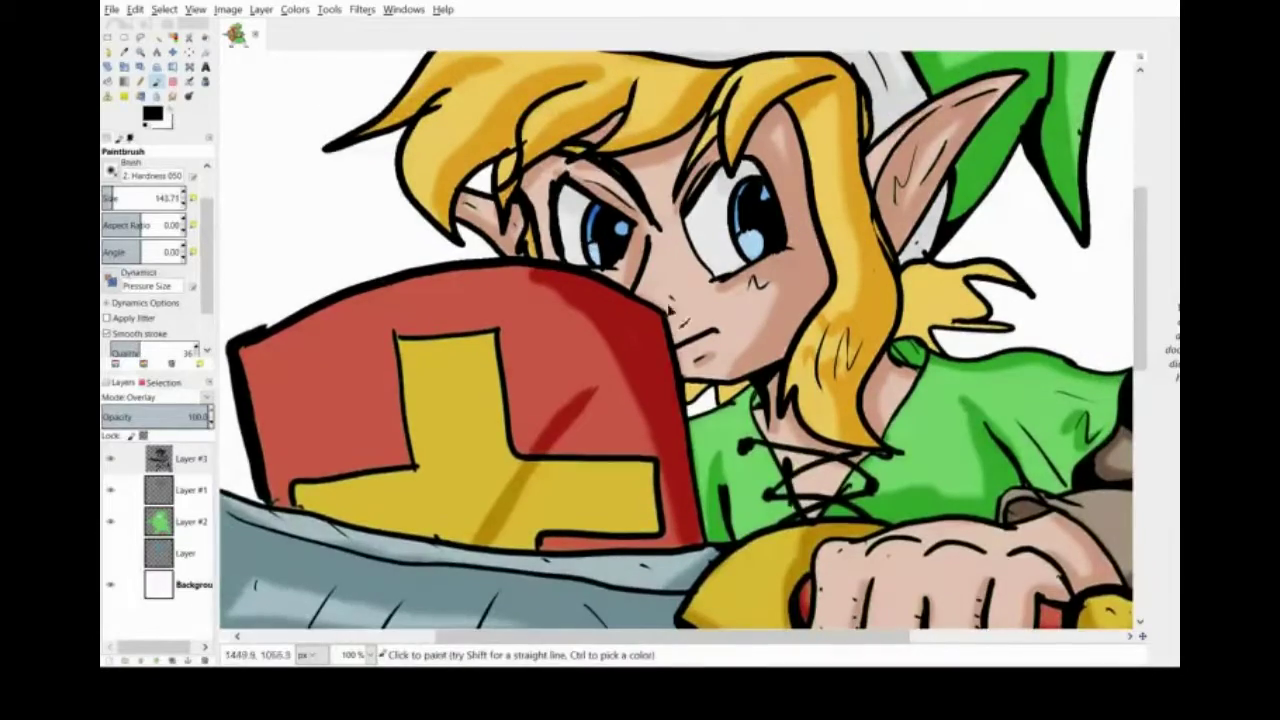
pyautogui.moveTo(670, 308); pyautogui.dragTo(672, 264)
# Step: Extend the shadow along the shield's upper edge and reduce the opacity of the Overlay shading layer to 62.6
pyautogui.moveTo(1140, 280)
pyautogui.mouseDown()
pyautogui.moveTo(1140, 435)
pyautogui.moveTo(1140, 256)
pyautogui.mouseUp()
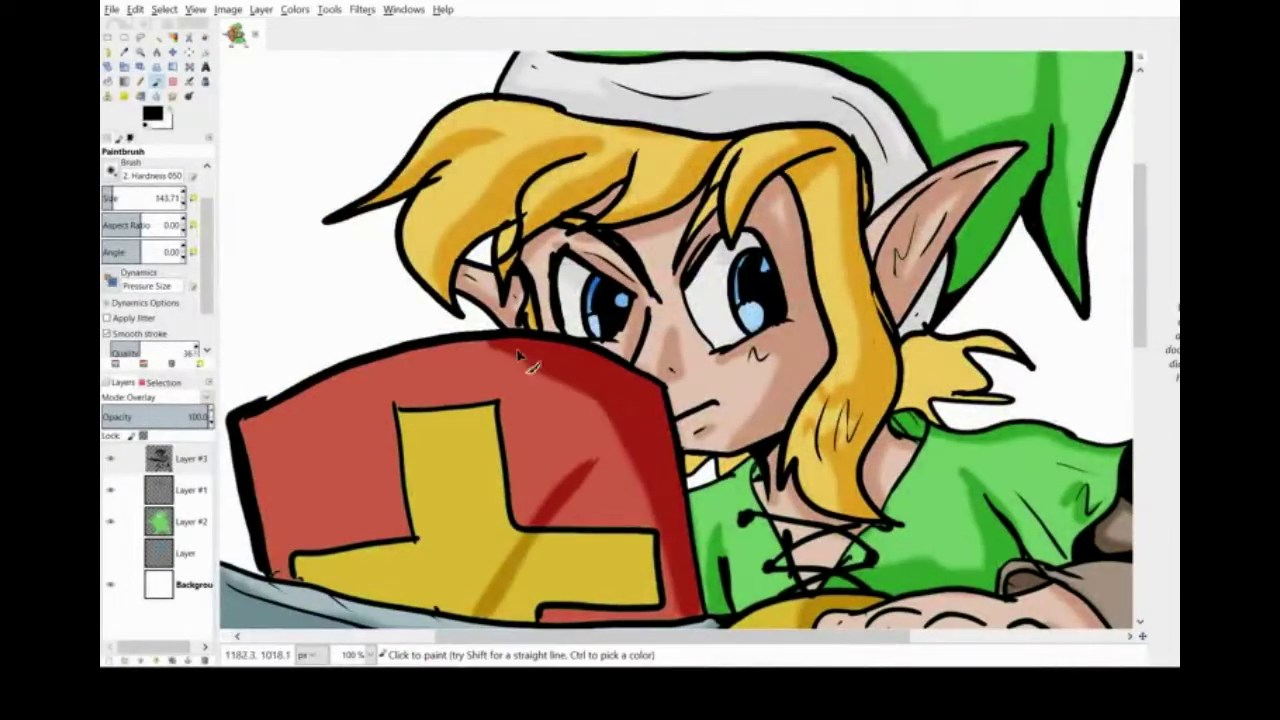
pyautogui.moveTo(518, 355); pyautogui.dragTo(598, 405)
pyautogui.moveTo(193, 417); pyautogui.dragTo(168, 417)
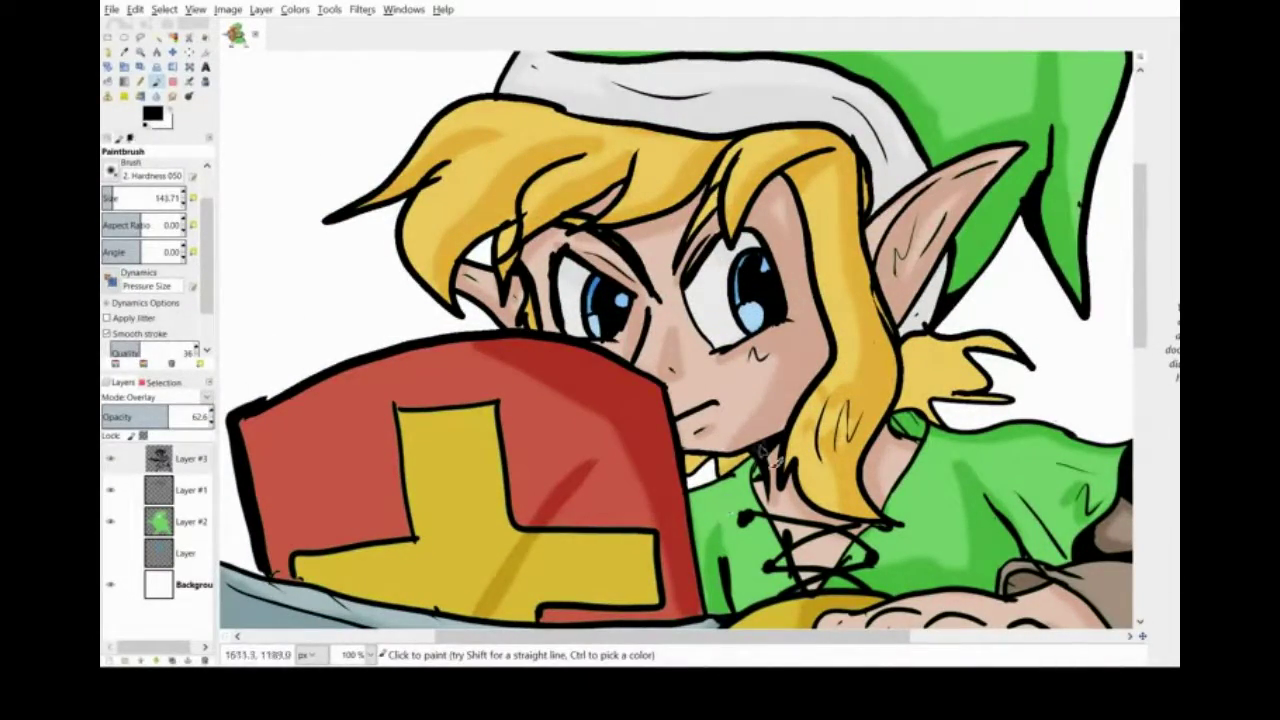
pyautogui.scroll(-5, 520, 330)
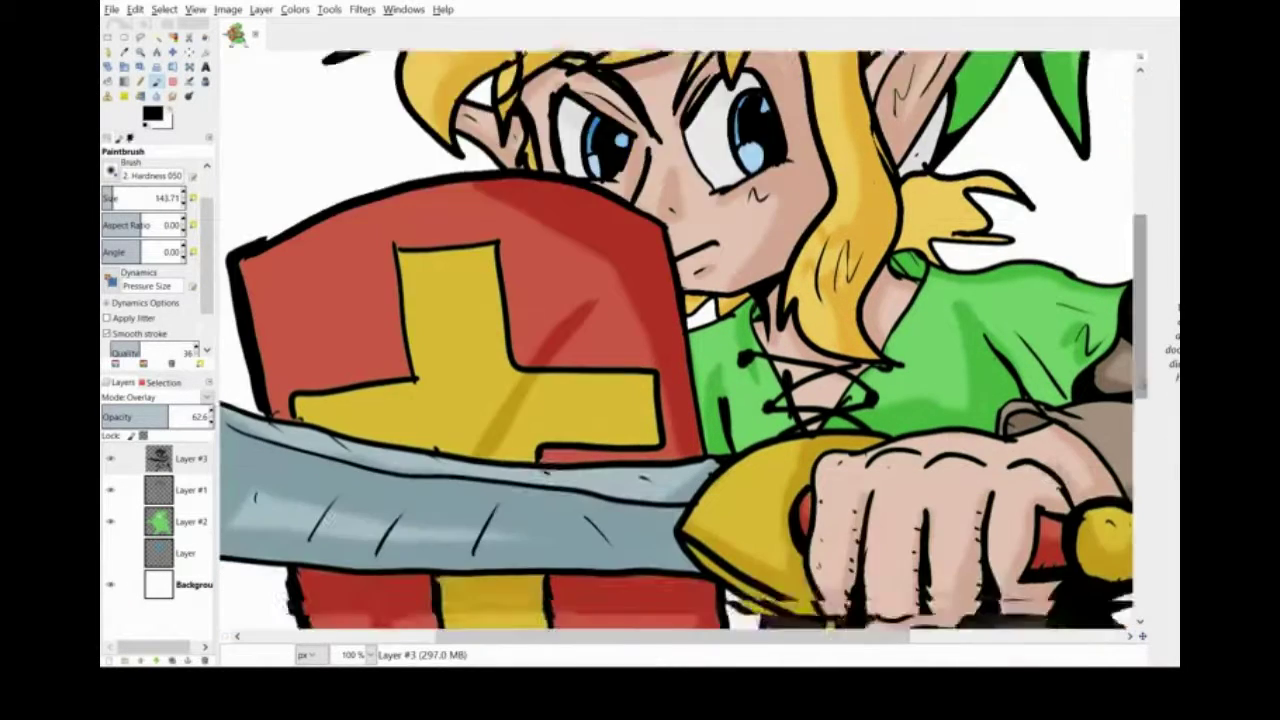
# Step: Shade between the fist's fingers and the belt beneath it, and add a diagonal shadow streak to the shield's lower cross arm
pyautogui.moveTo(938, 425); pyautogui.dragTo(968, 350)
pyautogui.moveTo(864, 440); pyautogui.dragTo(926, 340)
pyautogui.moveTo(820, 418); pyautogui.dragTo(866, 318)
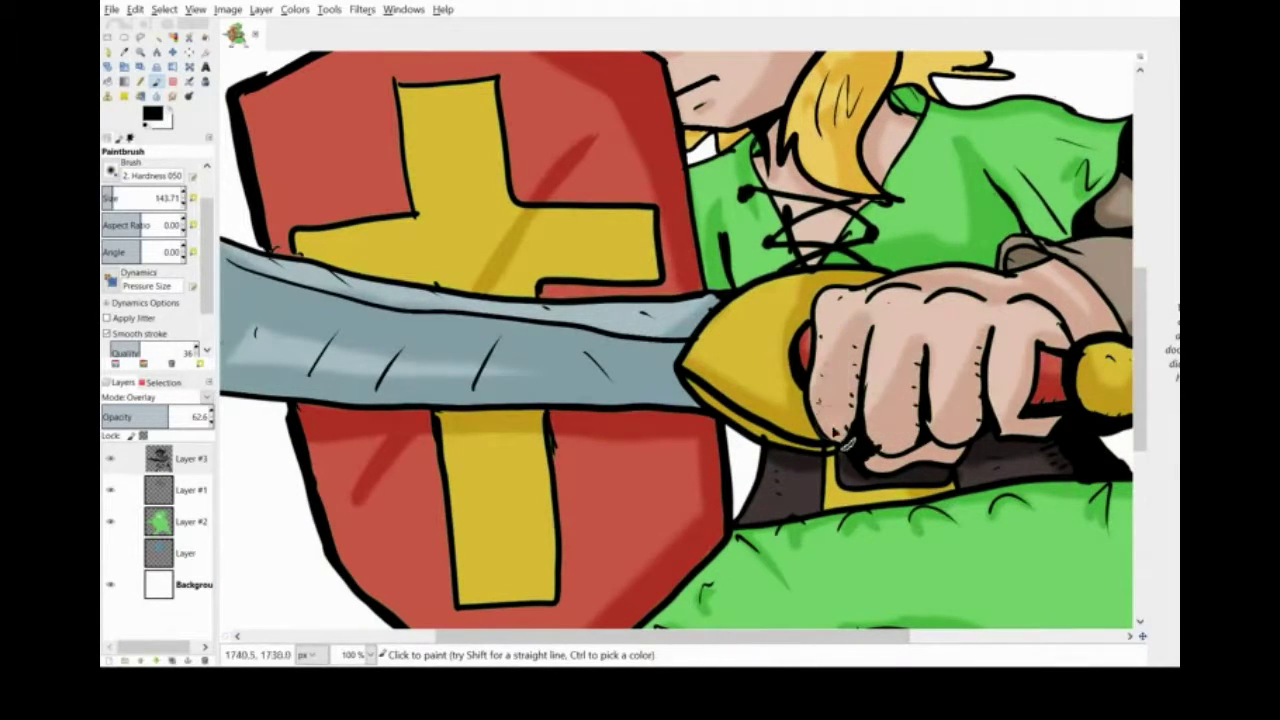
pyautogui.moveTo(816, 472); pyautogui.dragTo(810, 508)
pyautogui.moveTo(493, 584); pyautogui.dragTo(566, 450)
# Step: Add a new layer above the shading, set it to Overlay mode, and switch the paint colour to white
pyautogui.scroll(-8, 568, 486)
pyautogui.scroll(3, 710, 455)
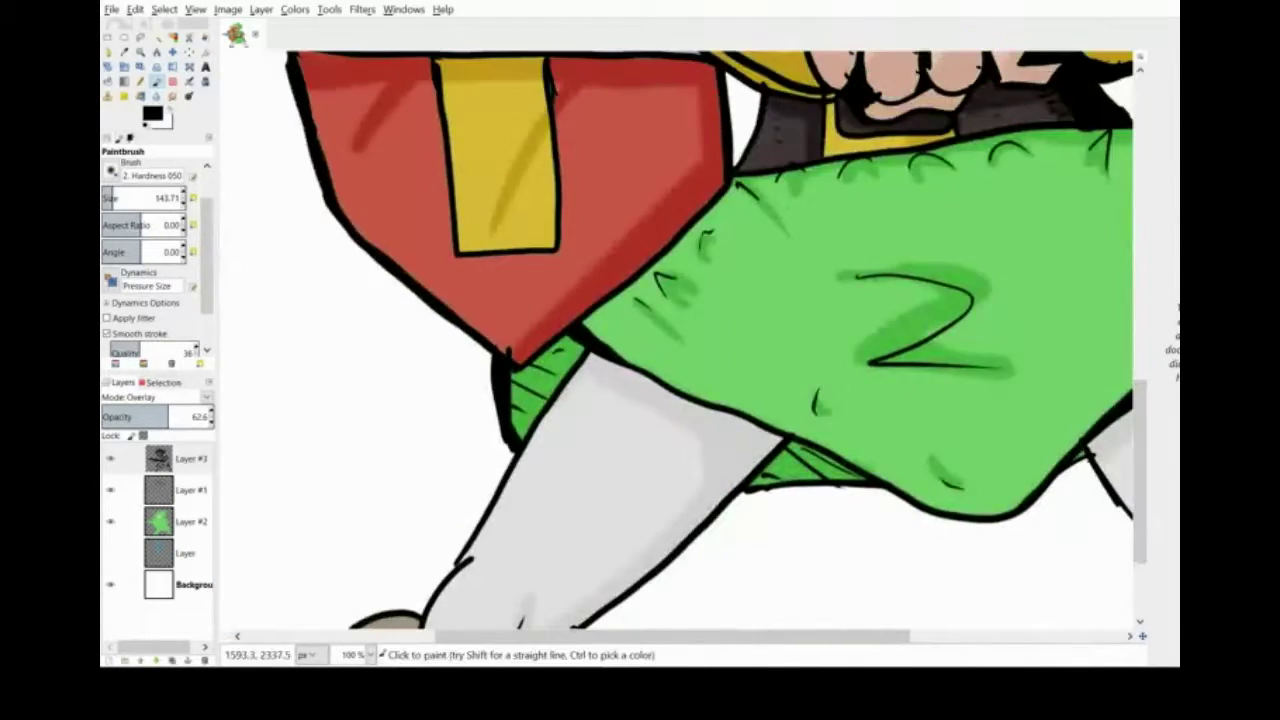
pyautogui.hotkey('shift', 'ctrl', 'n')
pyautogui.hotkey('shift', '2')
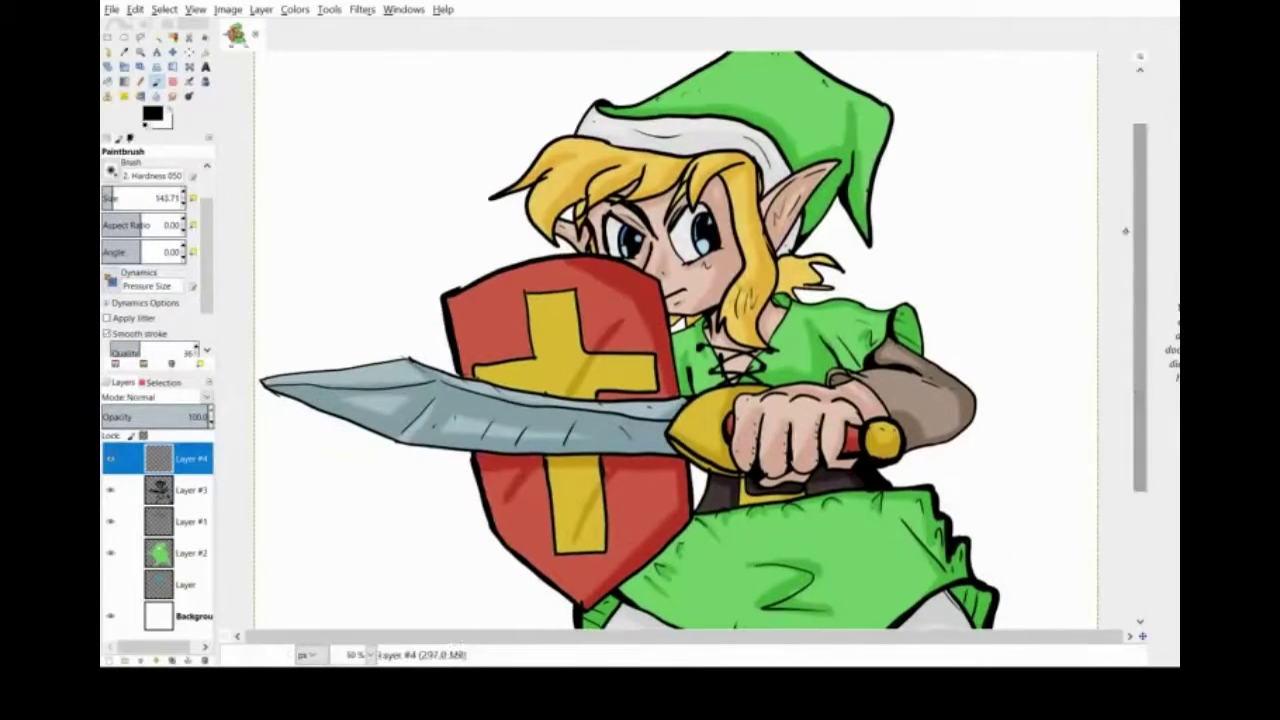
pyautogui.hotkey('ctrl', 's')
pyautogui.press('x')
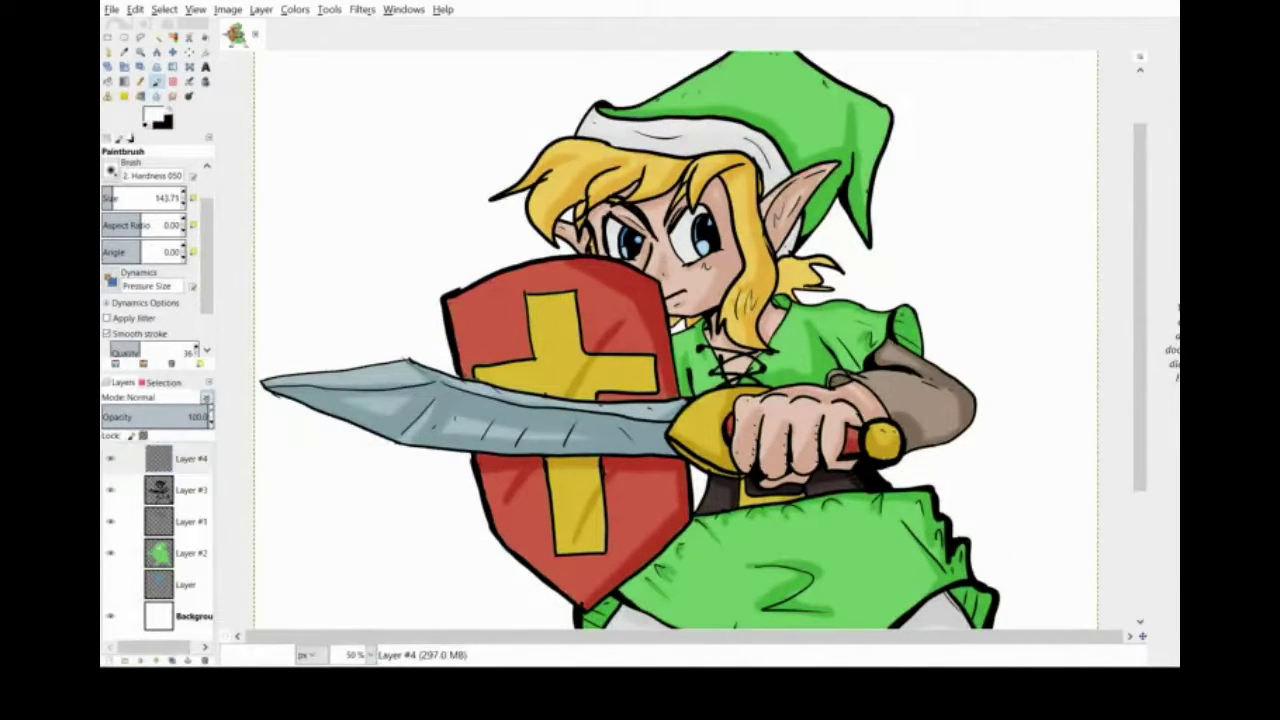
# Step: Paint white highlights along the sword's upper bevel and across the lower face of the blade
pyautogui.moveTo(287, 388); pyautogui.dragTo(400, 377)
pyautogui.moveTo(366, 403); pyautogui.dragTo(488, 434)
pyautogui.moveTo(428, 411); pyautogui.dragTo(404, 441)
pyautogui.moveTo(466, 383); pyautogui.dragTo(656, 410)
# Step: Paint white highlights on the fist, forearm, sleeve, sword guard, shield, hair and skirt folds
pyautogui.moveTo(796, 430); pyautogui.dragTo(796, 449)
pyautogui.moveTo(876, 377); pyautogui.dragTo(934, 404)
pyautogui.moveTo(894, 352); pyautogui.dragTo(911, 366)
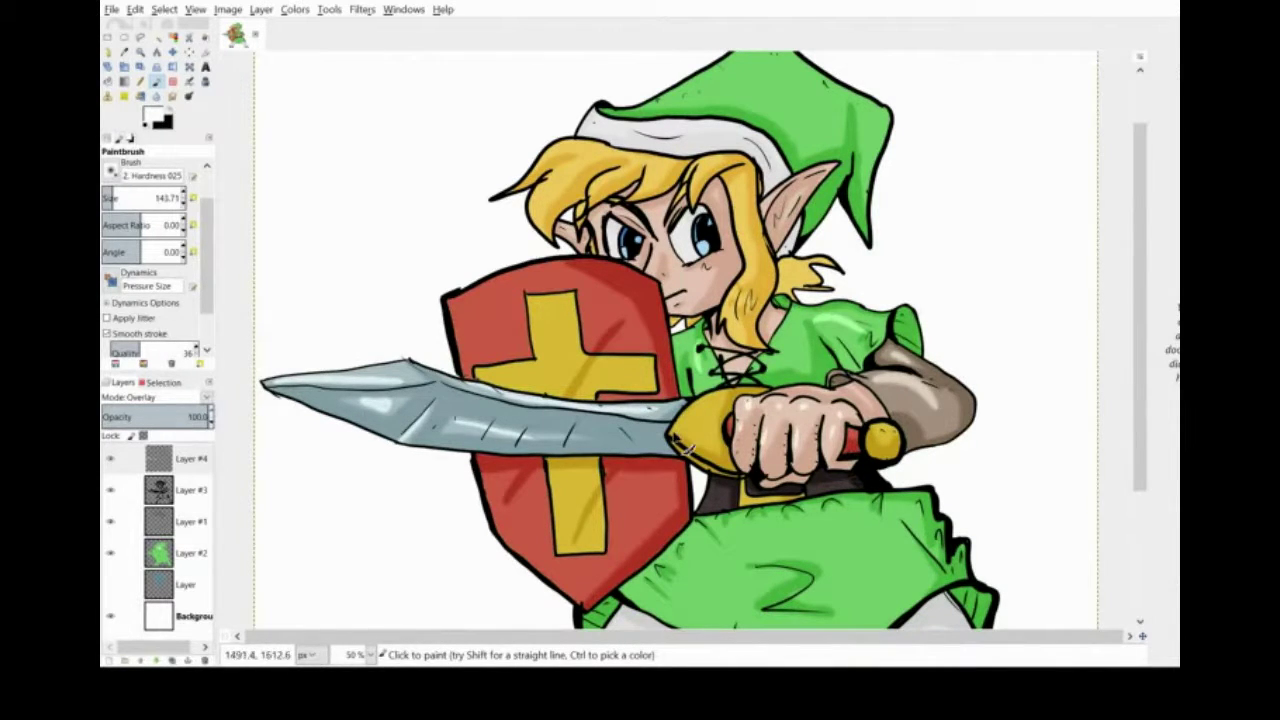
pyautogui.moveTo(679, 448)
pyautogui.mouseDown()
pyautogui.moveTo(590, 590)
pyautogui.moveTo(560, 352)
pyautogui.moveTo(455, 336)
pyautogui.moveTo(545, 195)
pyautogui.moveTo(715, 165)
pyautogui.moveTo(740, 330)
pyautogui.mouseUp()
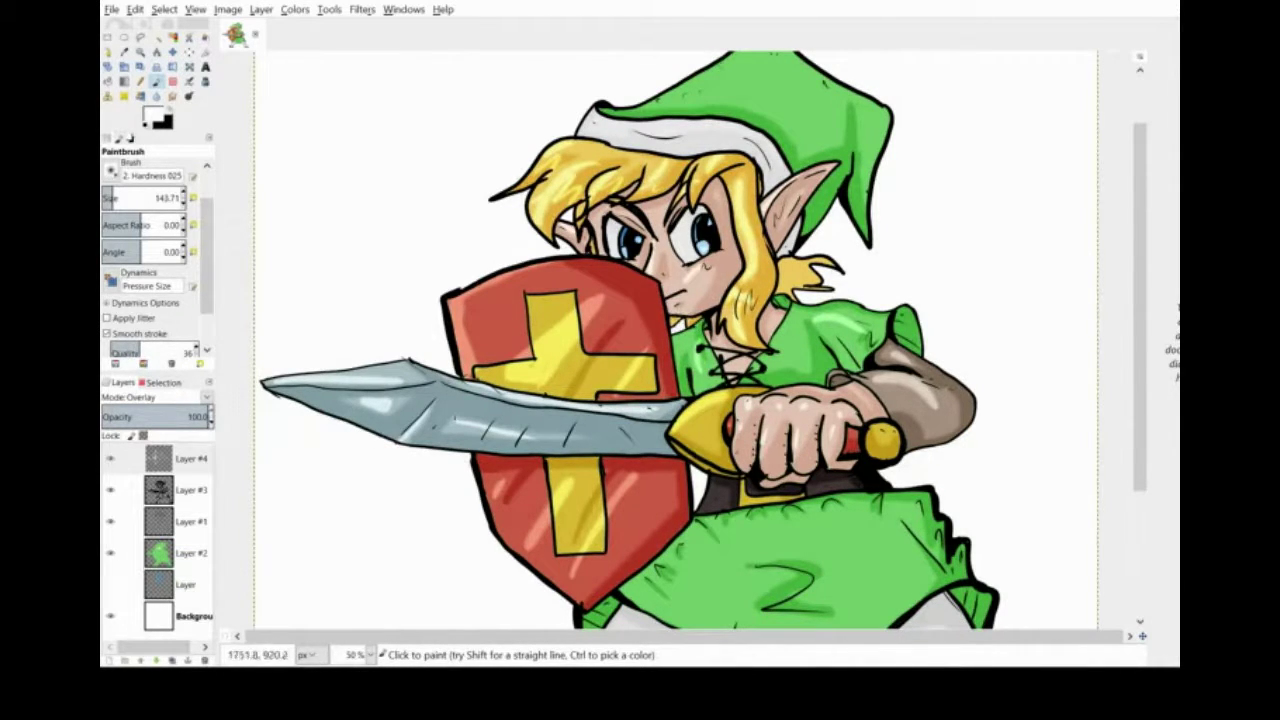
pyautogui.moveTo(716, 488)
pyautogui.mouseDown()
pyautogui.moveTo(810, 555)
pyautogui.moveTo(935, 560)
pyautogui.mouseUp()
# Step: Paint white highlights on the hat's crown, folds and white brim, and down the legs to the boot cuffs
pyautogui.scroll(1, 745, 535)
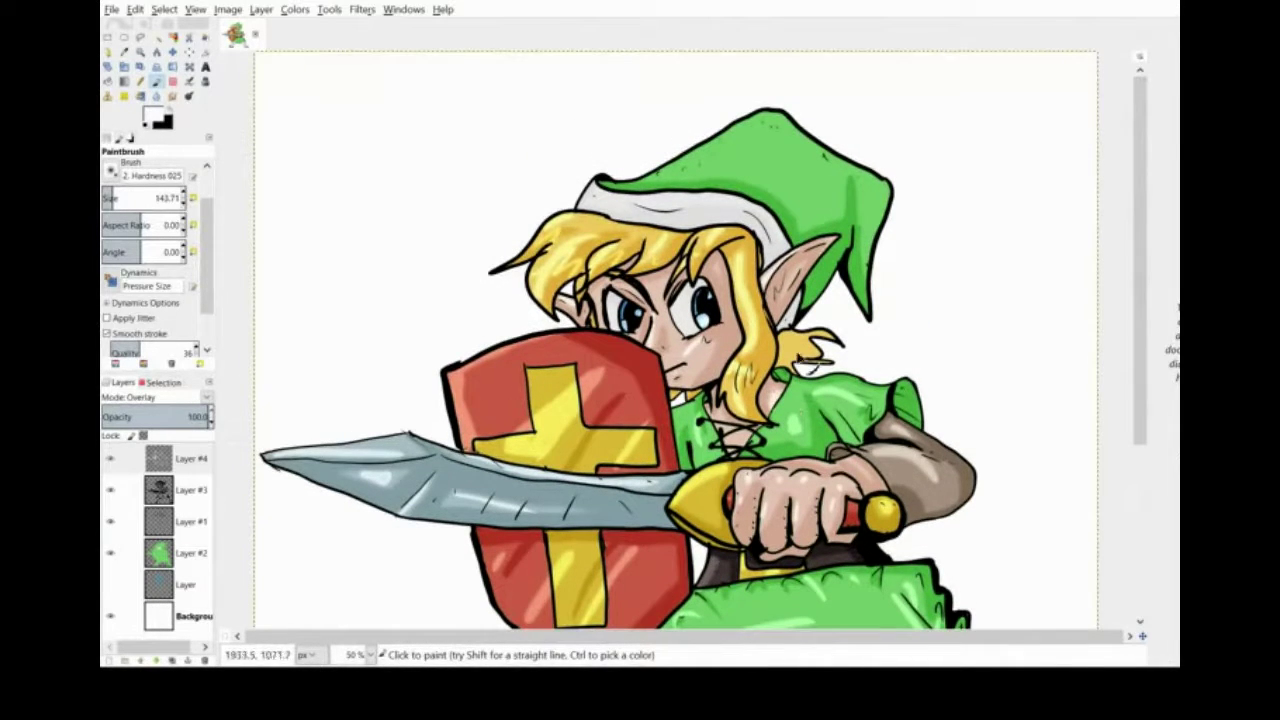
pyautogui.moveTo(632, 187); pyautogui.dragTo(798, 114)
pyautogui.moveTo(798, 114); pyautogui.dragTo(884, 228)
pyautogui.moveTo(688, 168); pyautogui.dragTo(774, 143)
pyautogui.moveTo(716, 205); pyautogui.dragTo(626, 208)
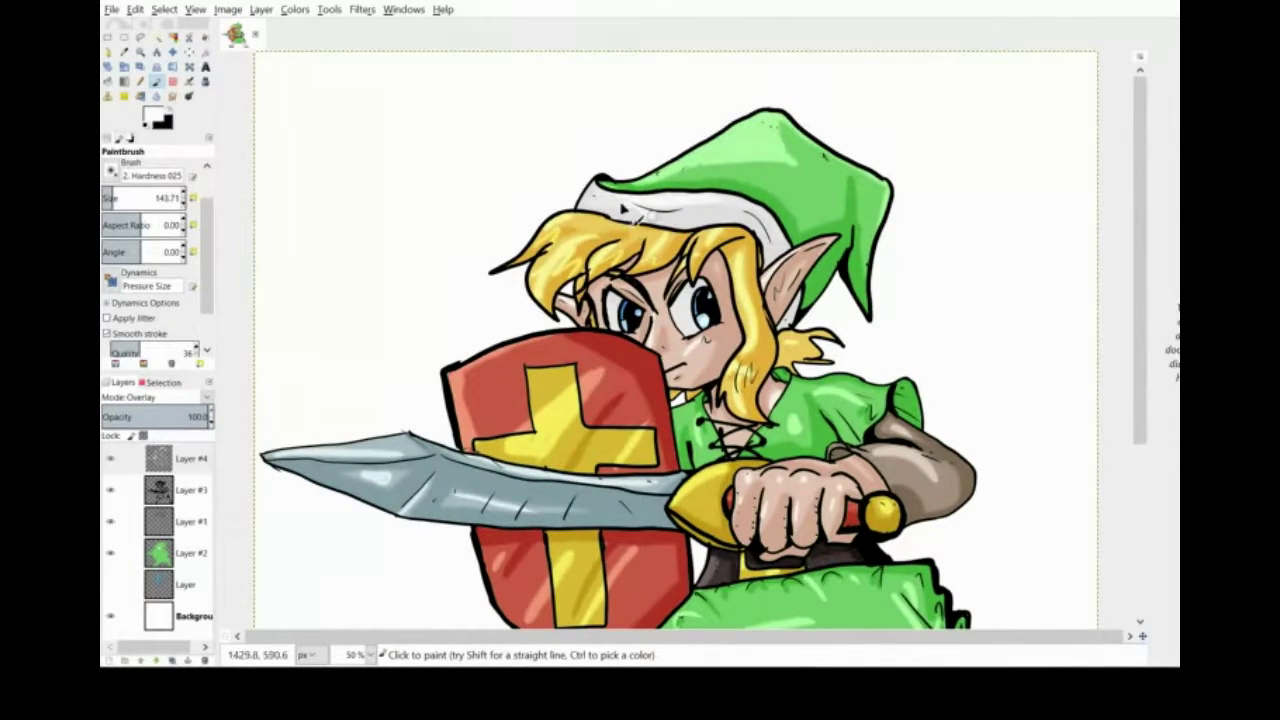
pyautogui.scroll(-5, 914, 490)
pyautogui.moveTo(913, 490); pyautogui.dragTo(1003, 557)
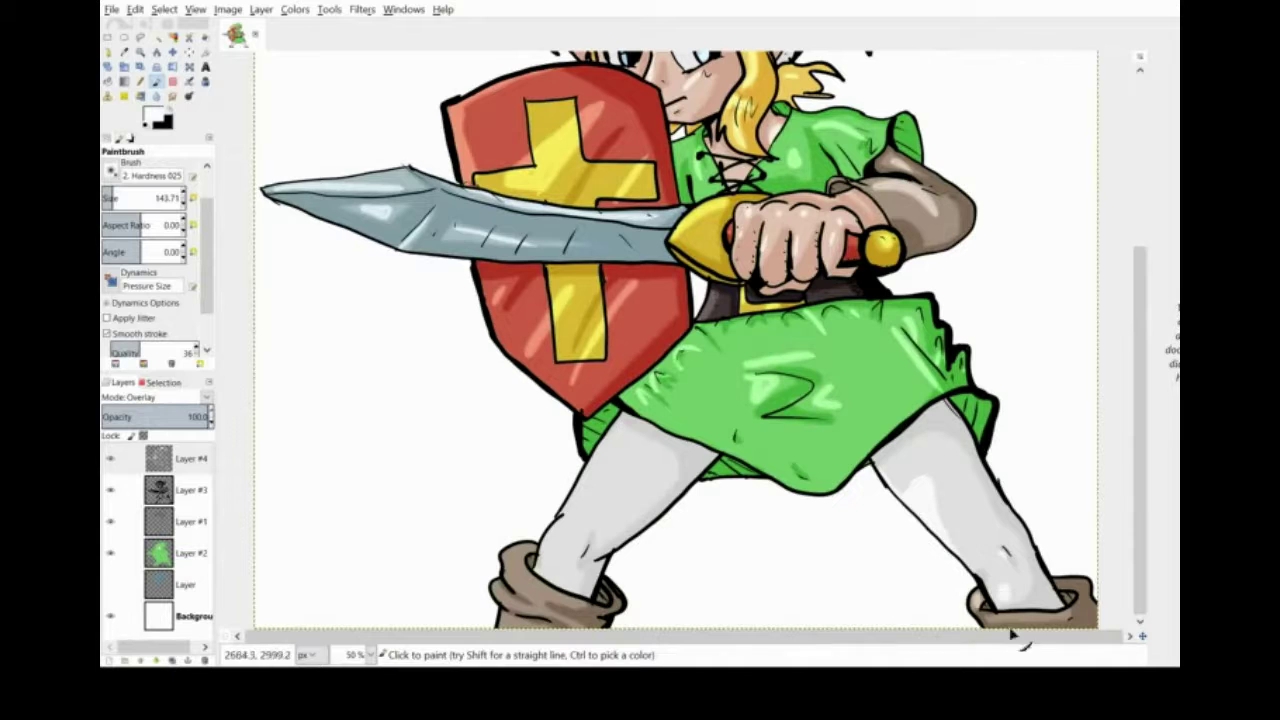
# Step: Soften the highlights on the skirt, shield and sword blade with the Smudge tool
pyautogui.press('s')
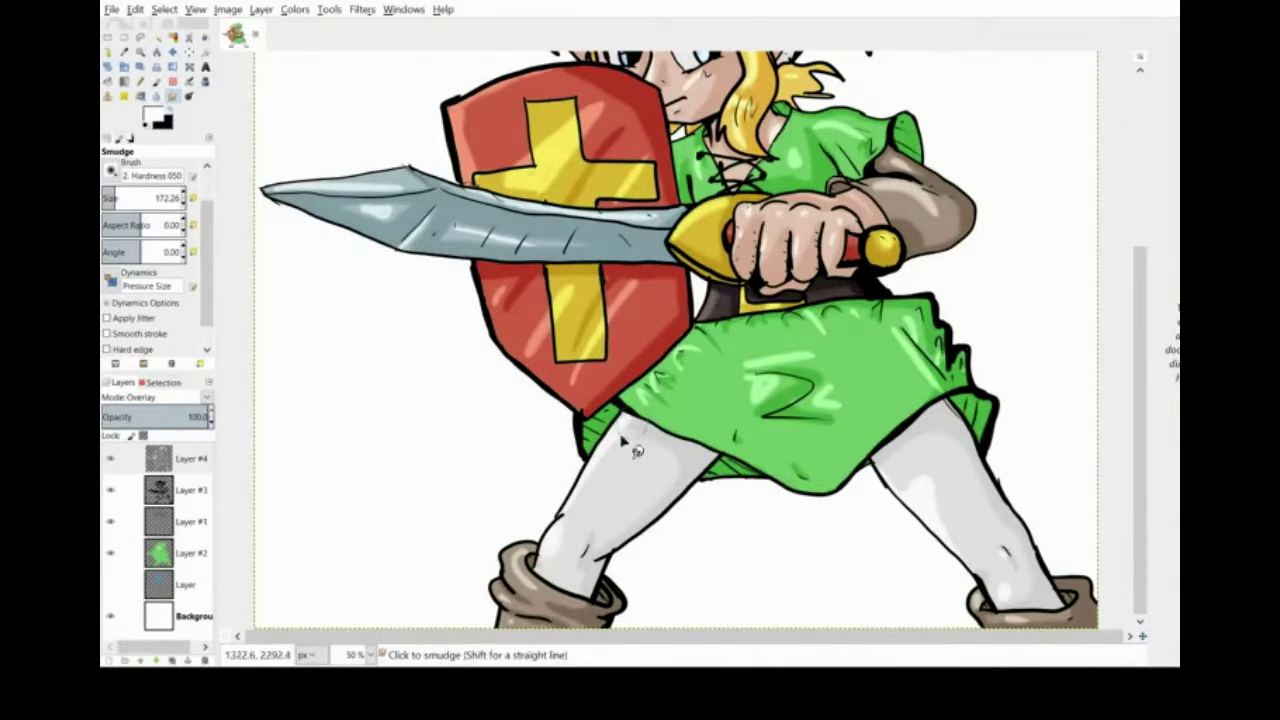
pyautogui.moveTo(906, 330)
pyautogui.mouseDown()
pyautogui.moveTo(913, 320)
pyautogui.moveTo(938, 362)
pyautogui.mouseUp()
pyautogui.moveTo(816, 404)
pyautogui.mouseDown()
pyautogui.moveTo(845, 382)
pyautogui.moveTo(757, 405)
pyautogui.moveTo(752, 378)
pyautogui.mouseUp()
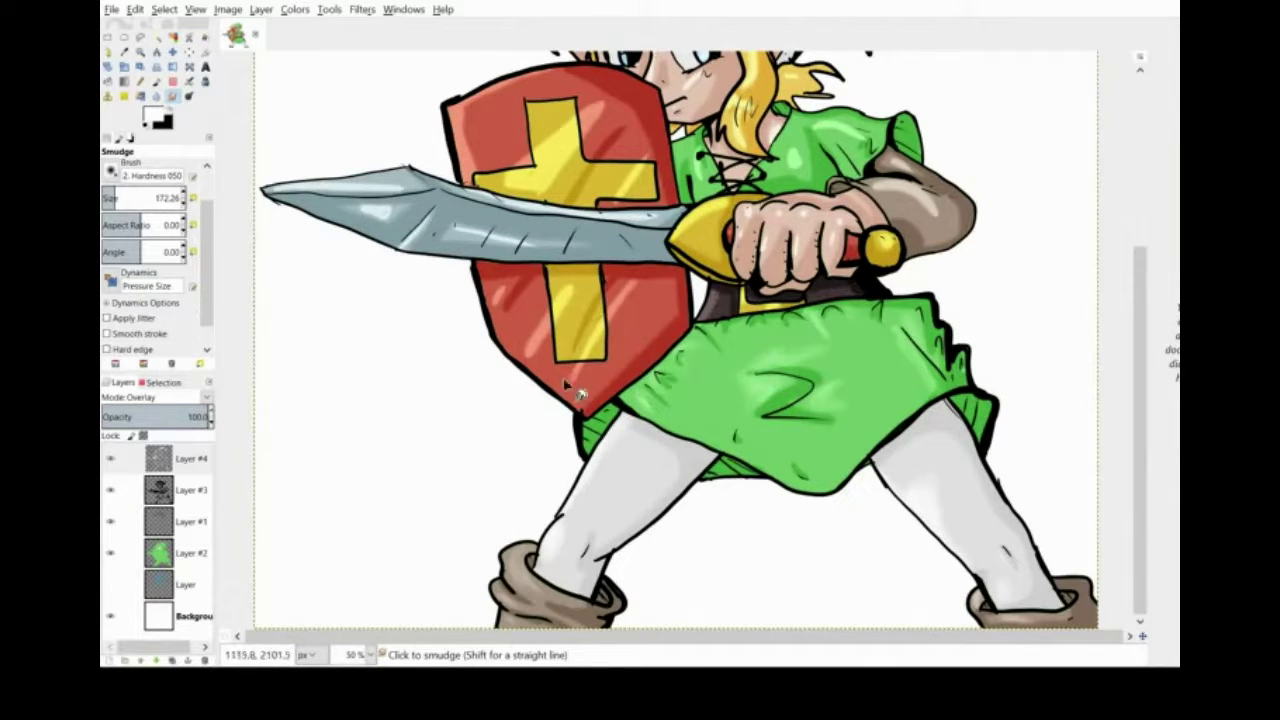
pyautogui.moveTo(476, 112); pyautogui.dragTo(472, 178)
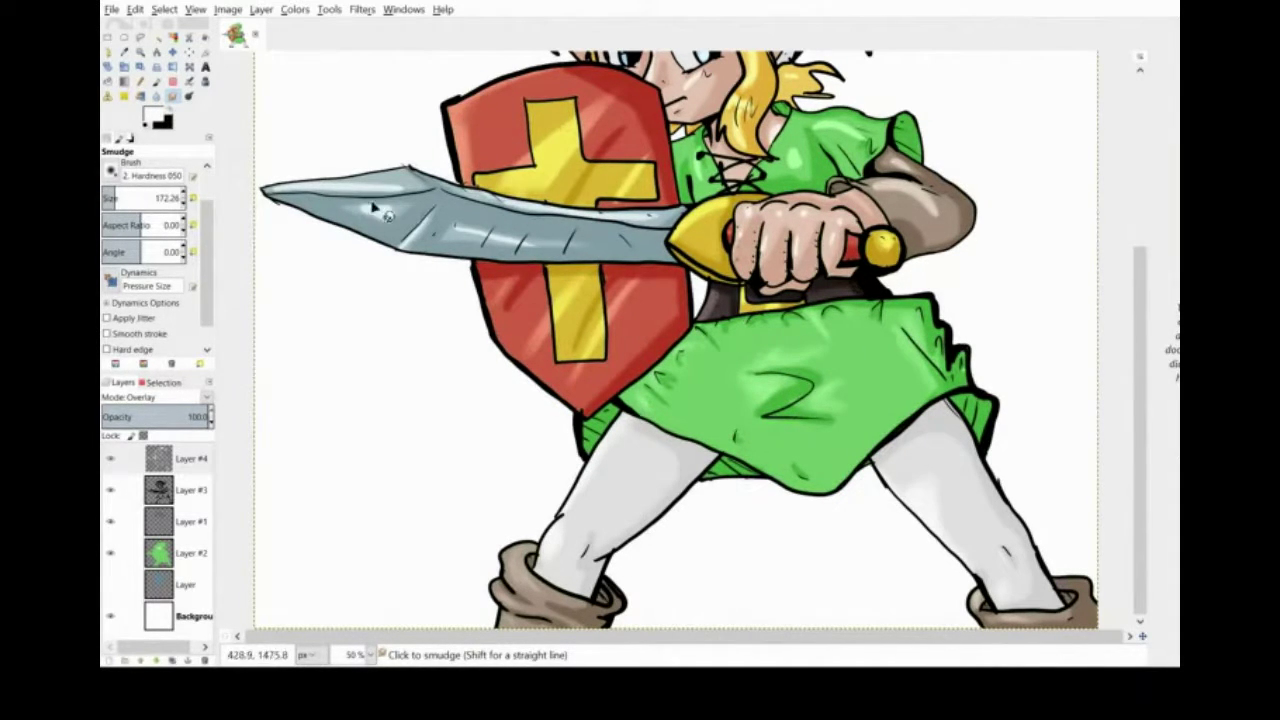
pyautogui.moveTo(373, 206); pyautogui.dragTo(290, 203)
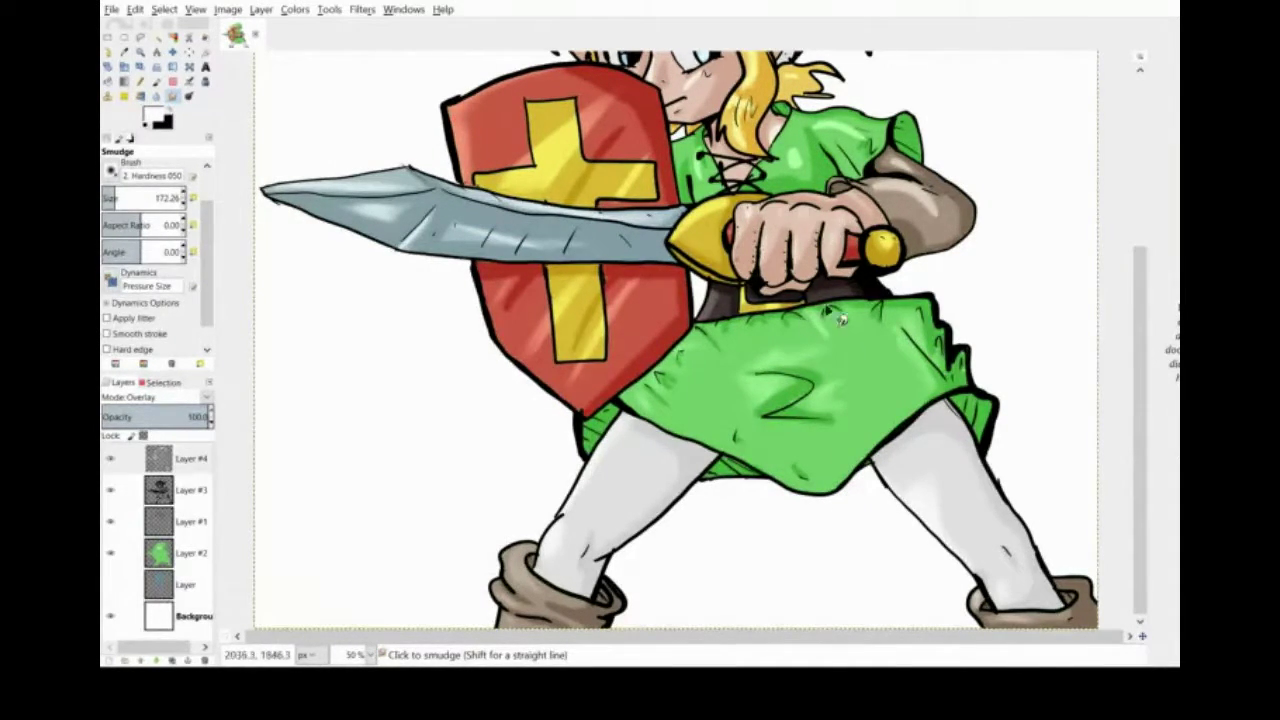
# Step: Smudge the highlights on the forearm, sleeve, fist, hair and hat into softer blends
pyautogui.moveTo(896, 186)
pyautogui.mouseDown()
pyautogui.moveTo(940, 205)
pyautogui.moveTo(894, 174)
pyautogui.mouseUp()
pyautogui.moveTo(836, 124); pyautogui.dragTo(856, 136)
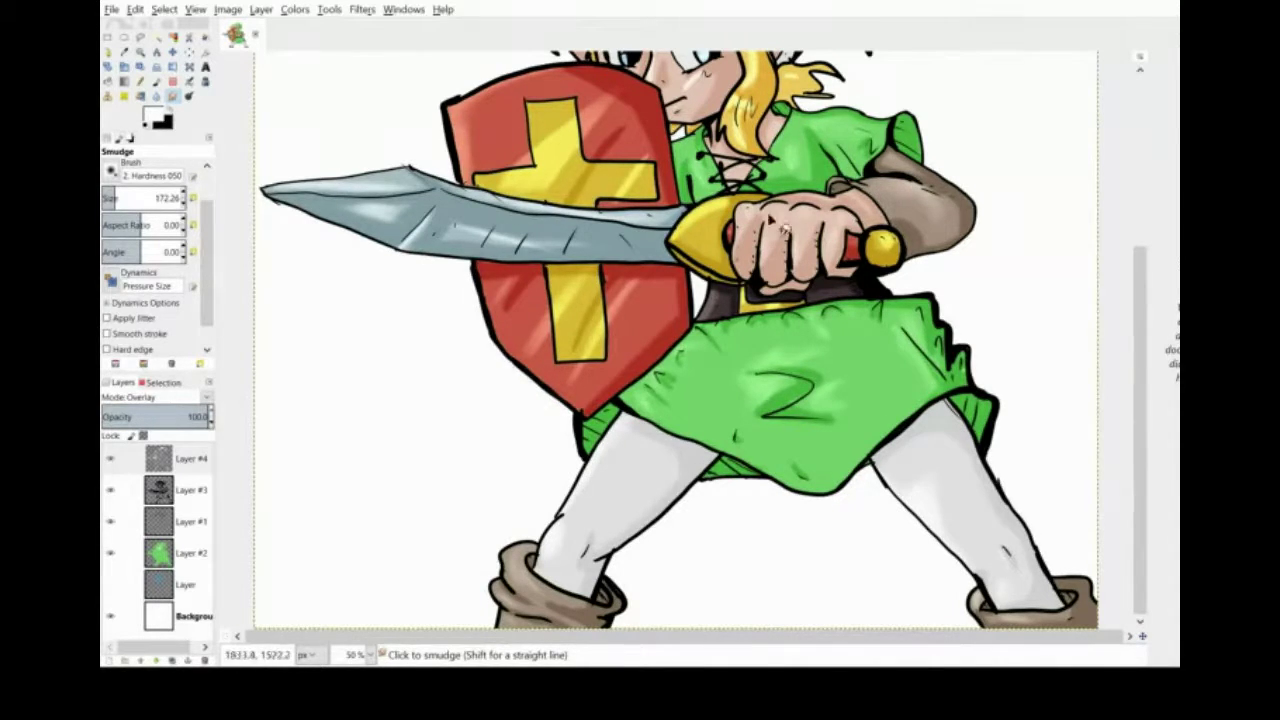
pyautogui.scroll(5, 785, 228)
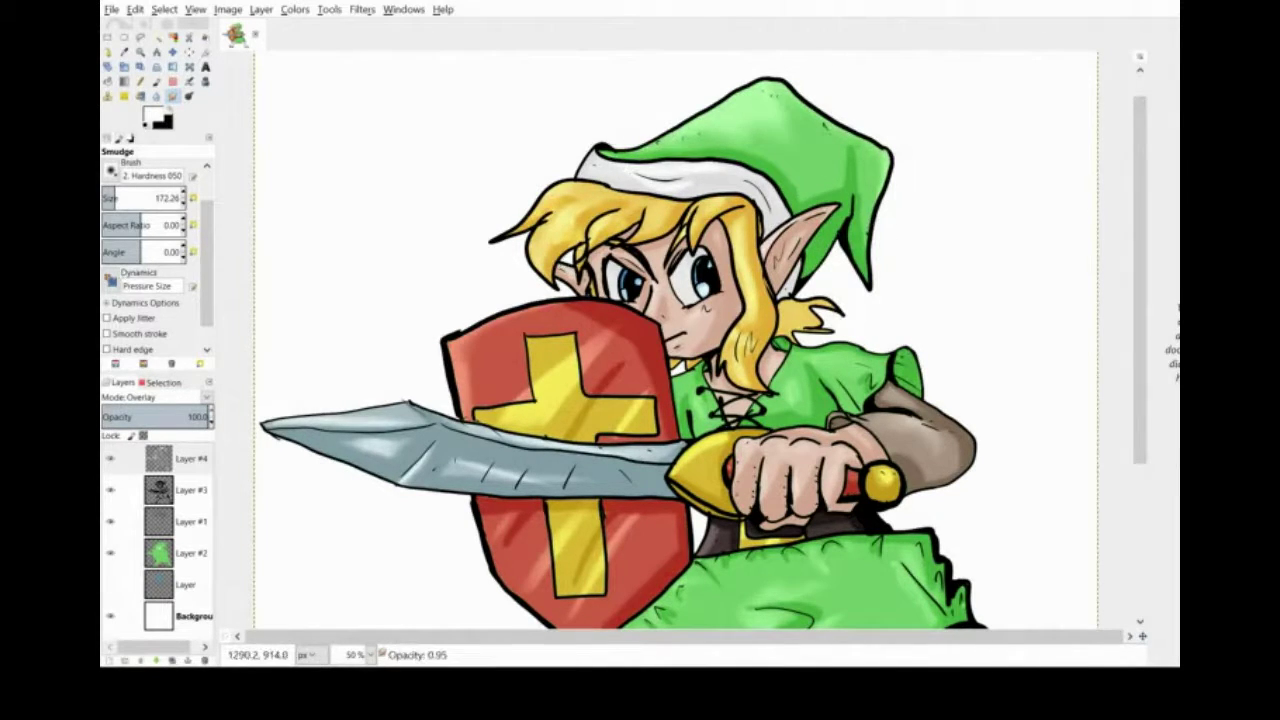
pyautogui.scroll(-5, 1080, 238)
# Step: Select the area outside the figure with Fuzzy Select on Layer #1, and make the Background layer active
pyautogui.click(371, 655)
pyautogui.click(354, 624)
pyautogui.click(130, 522)
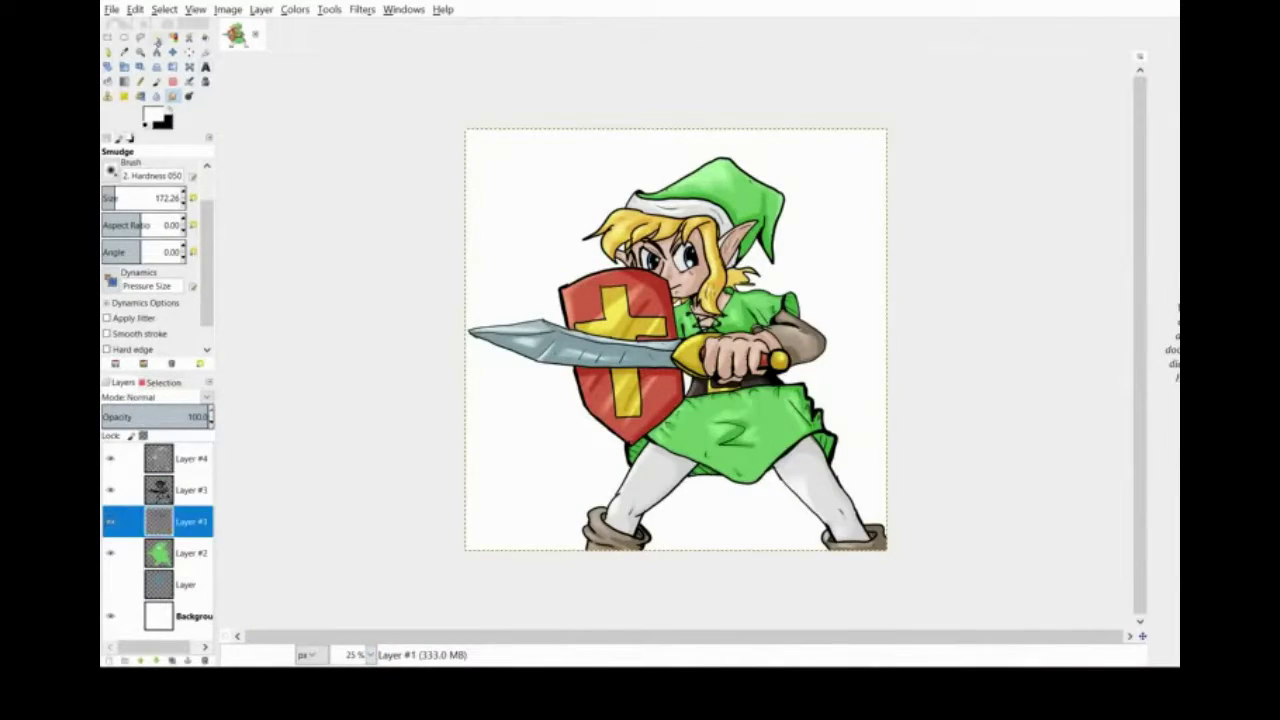
pyautogui.click(158, 39)
pyautogui.click(163, 382)
pyautogui.click(845, 366)
pyautogui.click(122, 382)
pyautogui.click(160, 490)
pyautogui.click(164, 10)
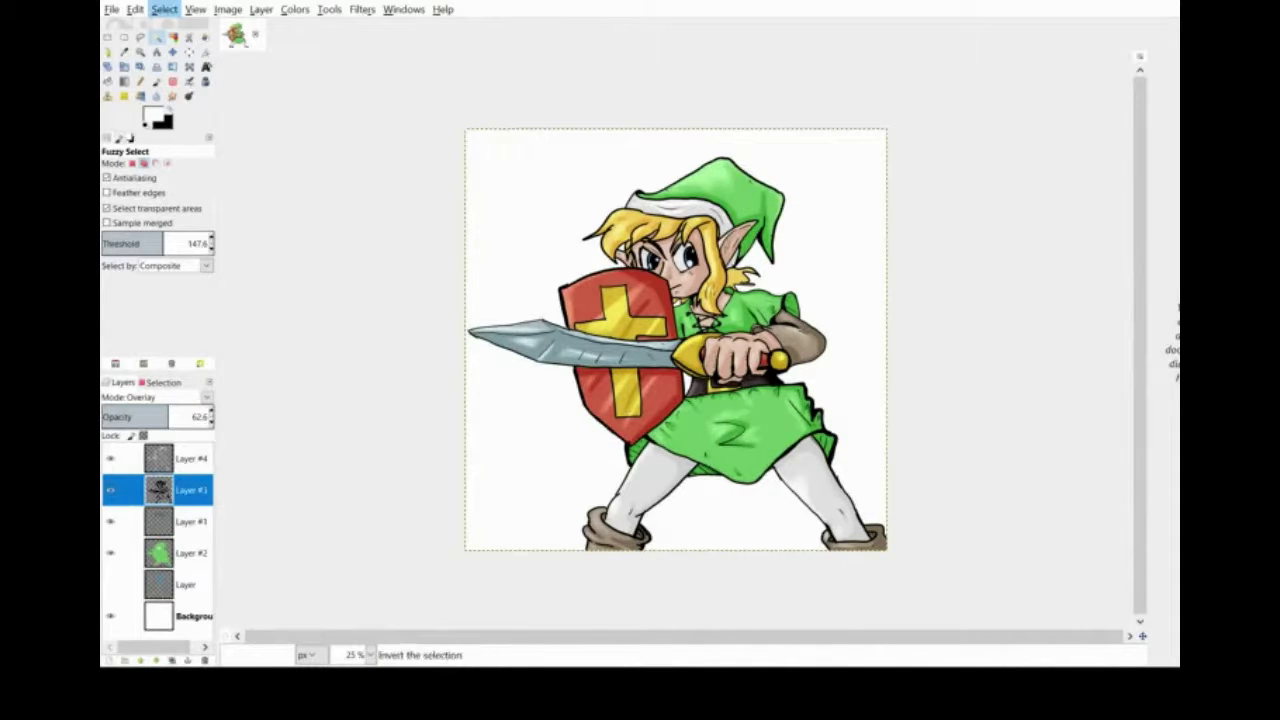
pyautogui.click(165, 171)
pyautogui.click(160, 459)
pyautogui.press('End')
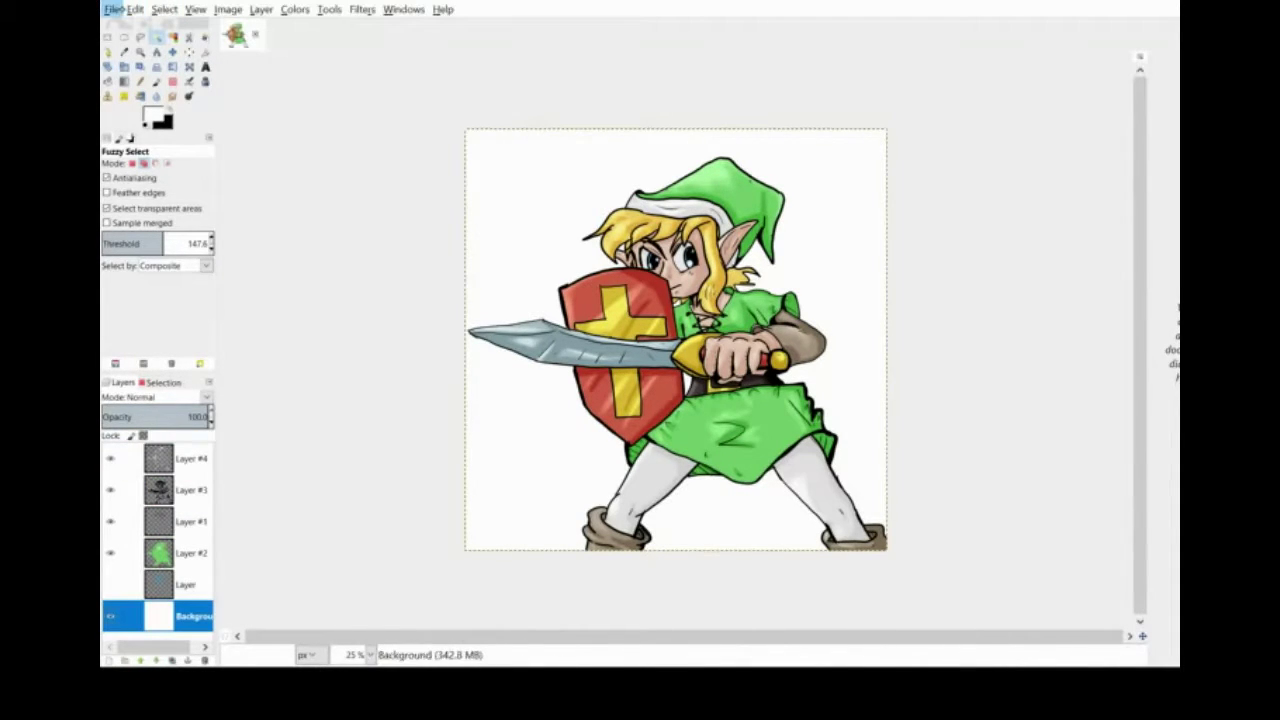
# Step: Fill the background around the figure with a horizontal linear Greens gradient and mute its colours with Hue-Saturation
pyautogui.hotkey('ctrl', 's')
pyautogui.press('g')
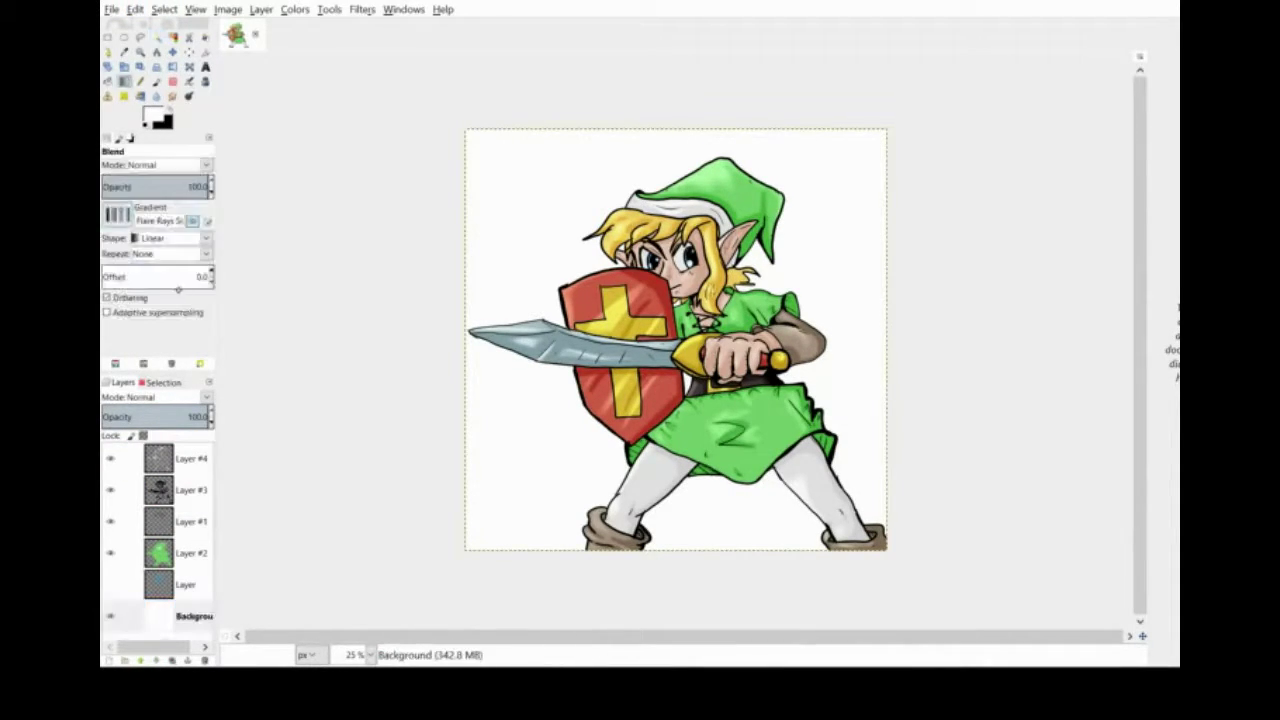
pyautogui.moveTo(395, 338); pyautogui.dragTo(1023, 343)
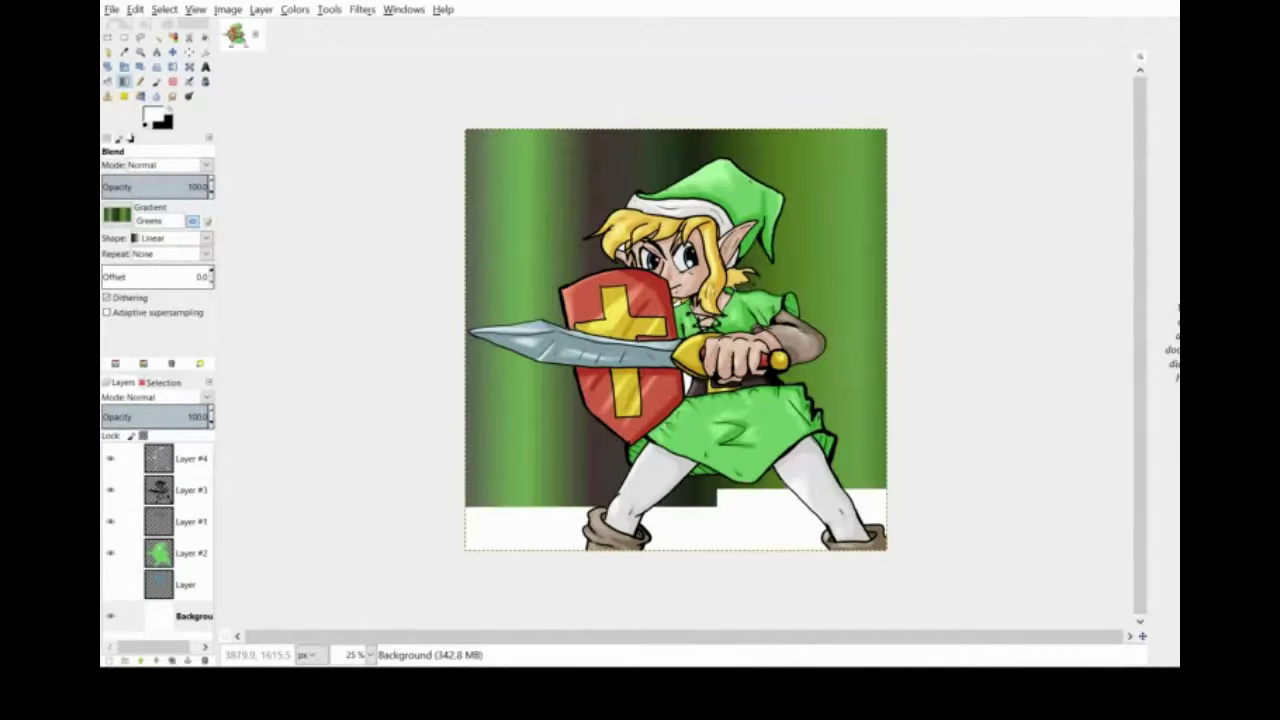
pyautogui.click(355, 44)
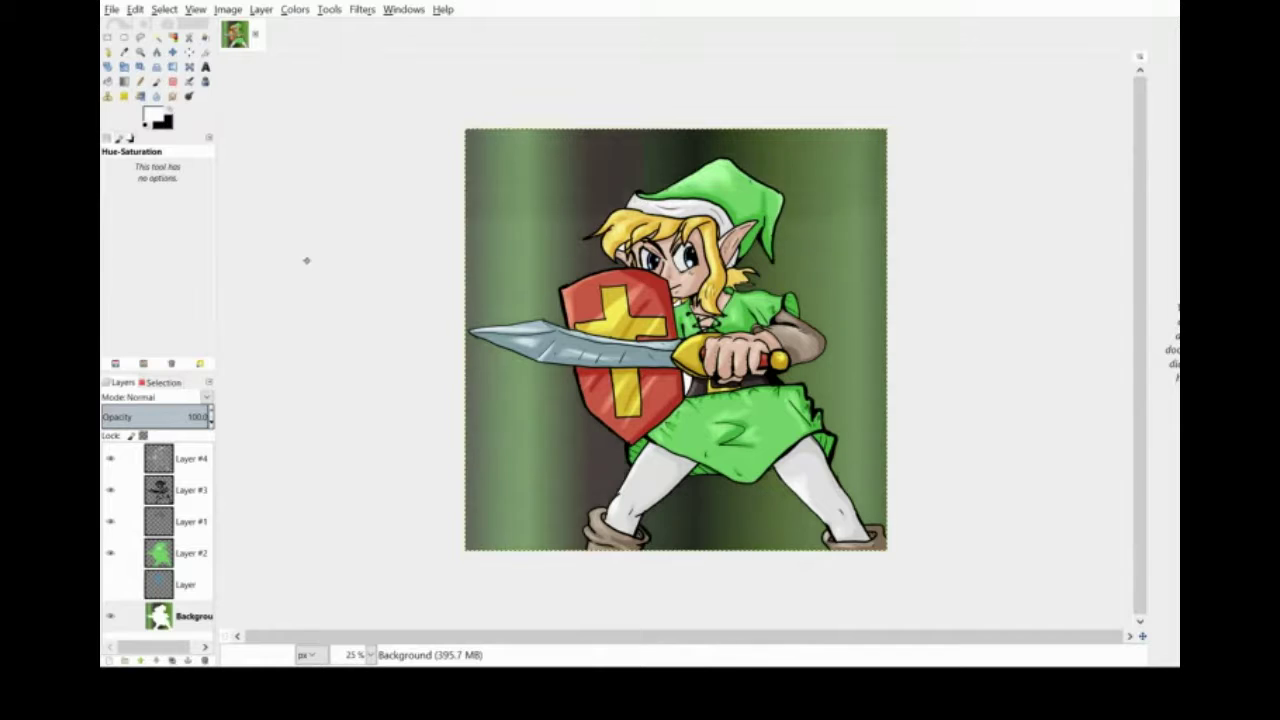
# Step: Write the artist's signature in black beside the front boot on Layer #1, using a brush size of 43.81
pyautogui.click(191, 522)
pyautogui.click(156, 82)
pyautogui.click(145, 125)
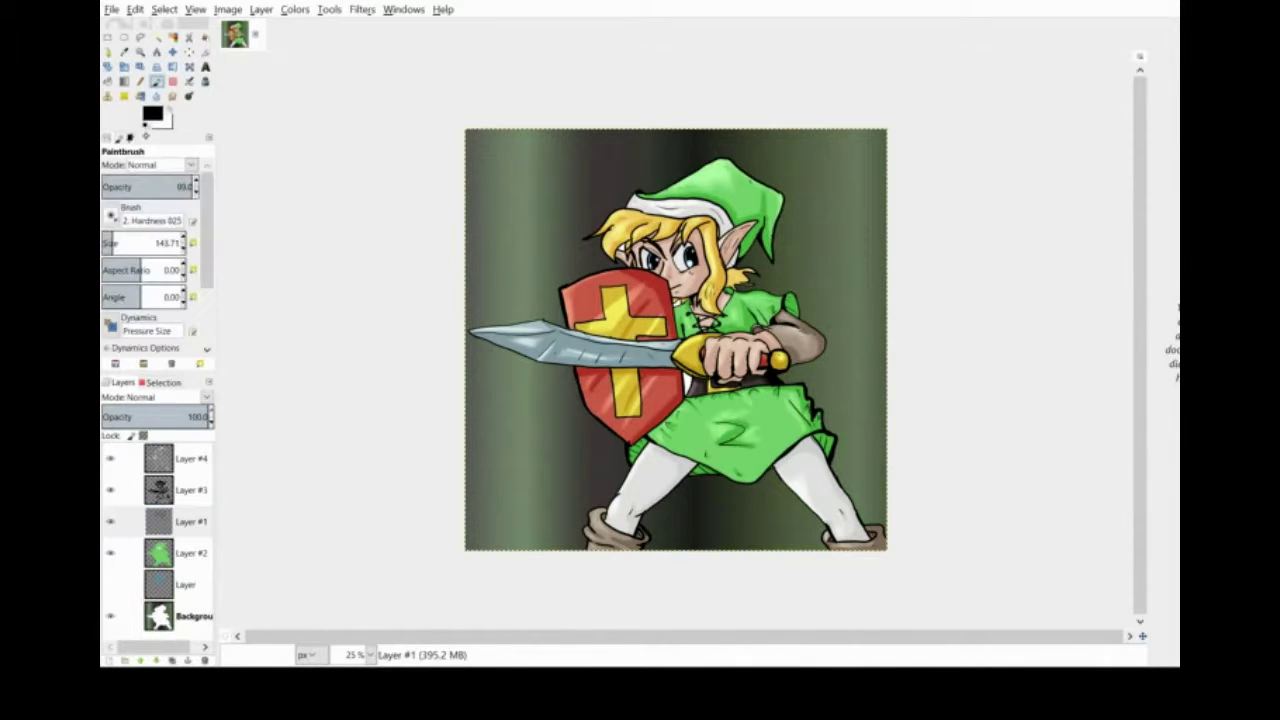
pyautogui.press('Return')
pyautogui.press('1')
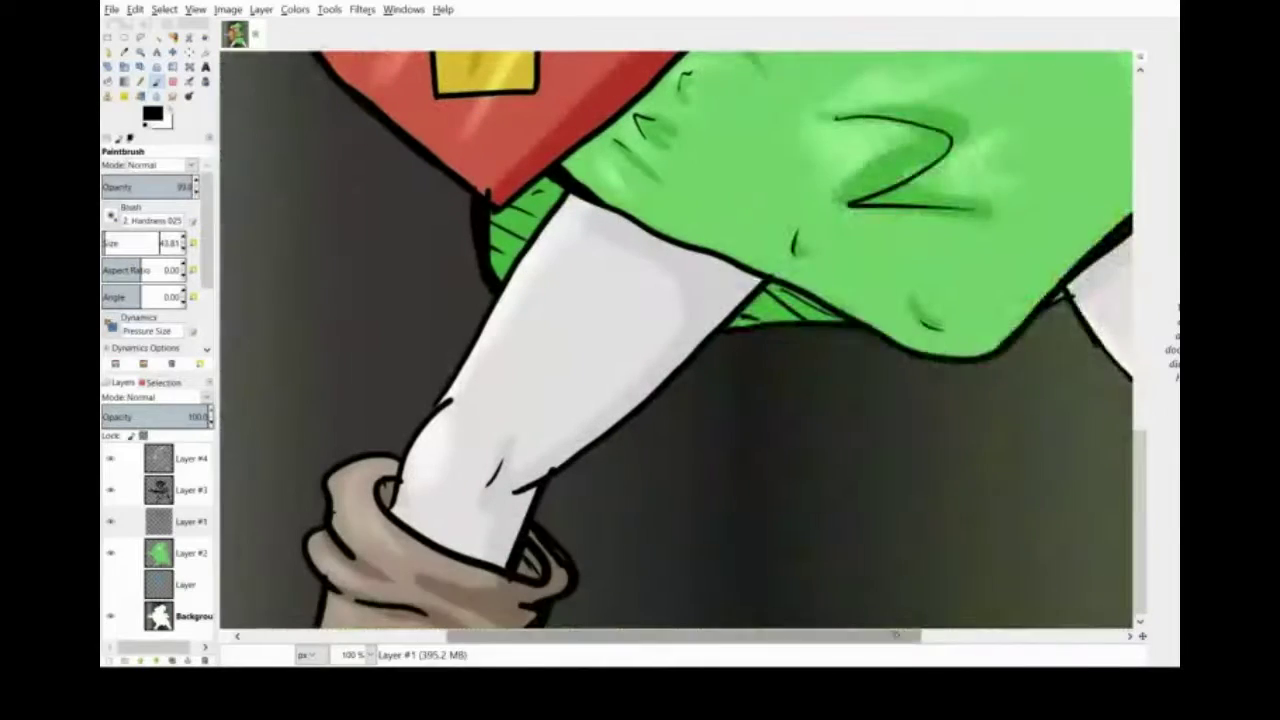
pyautogui.moveTo(442, 532)
pyautogui.mouseDown()
pyautogui.moveTo(490, 610)
pyautogui.moveTo(594, 590)
pyautogui.mouseUp()
pyautogui.moveTo(582, 510); pyautogui.dragTo(632, 606)
pyautogui.click(666, 603)
# Step: Return to the Background layer and clear the selection around the figure
pyautogui.click(370, 655)
pyautogui.click(385, 600)
pyautogui.moveTo(1140, 500); pyautogui.dragTo(1140, 374)
pyautogui.click(191, 553)
pyautogui.click(173, 82)
pyautogui.click(191, 522)
pyautogui.click(193, 616)
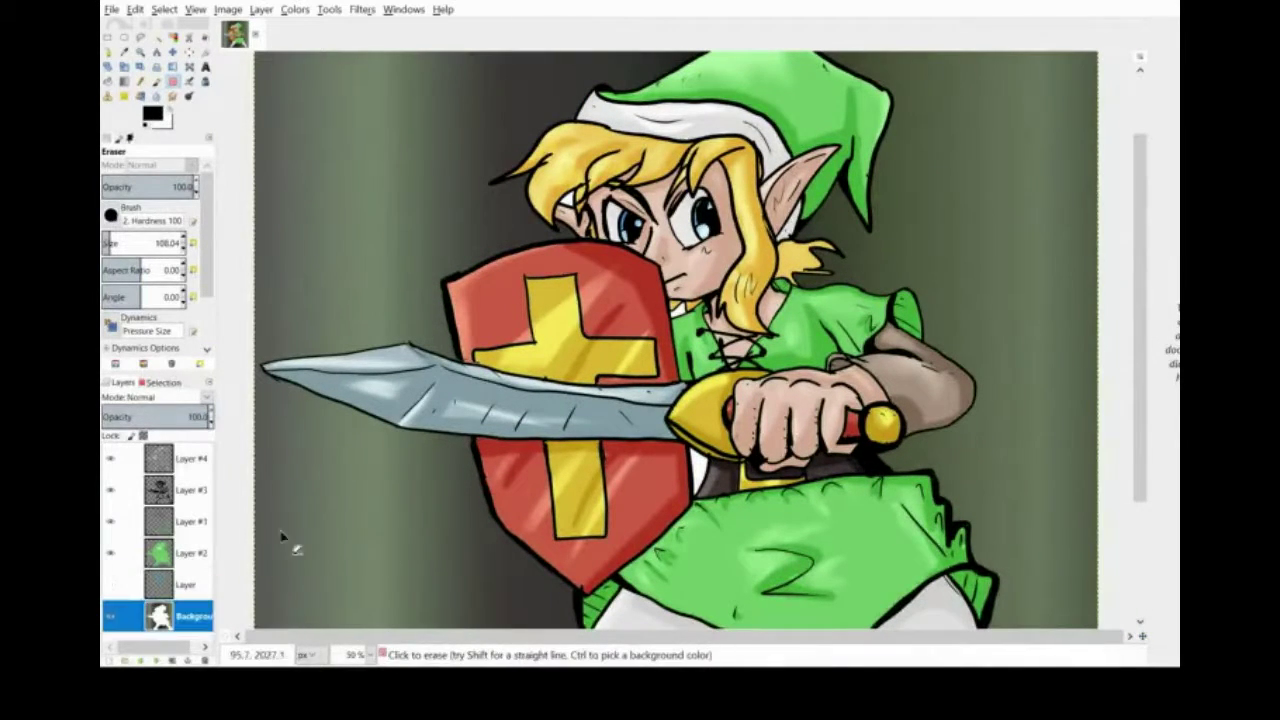
pyautogui.click(163, 382)
pyautogui.click(130, 660)
pyautogui.click(122, 382)
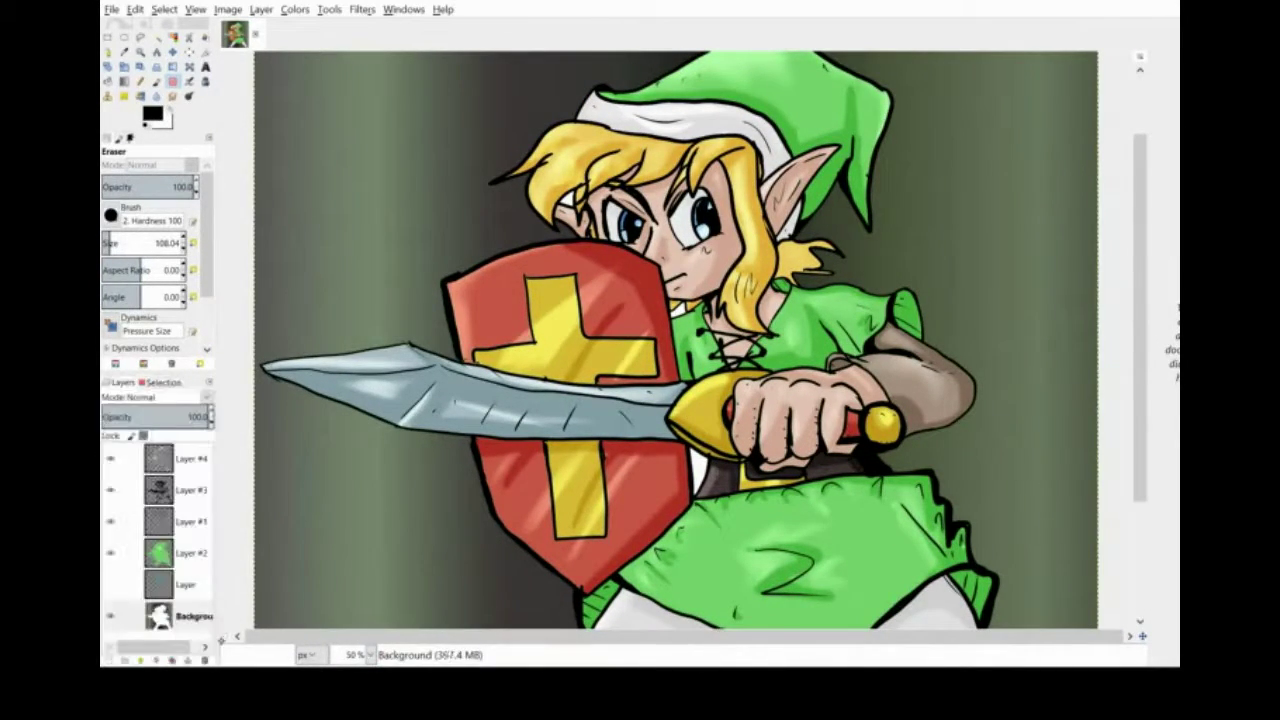
# Step: Refill the whole Background layer with the linear Greens gradient running horizontally from edge to edge of the canvas
pyautogui.click(370, 655)
pyautogui.click(375, 615)
pyautogui.click(124, 82)
pyautogui.moveTo(468, 340); pyautogui.dragTo(884, 340)
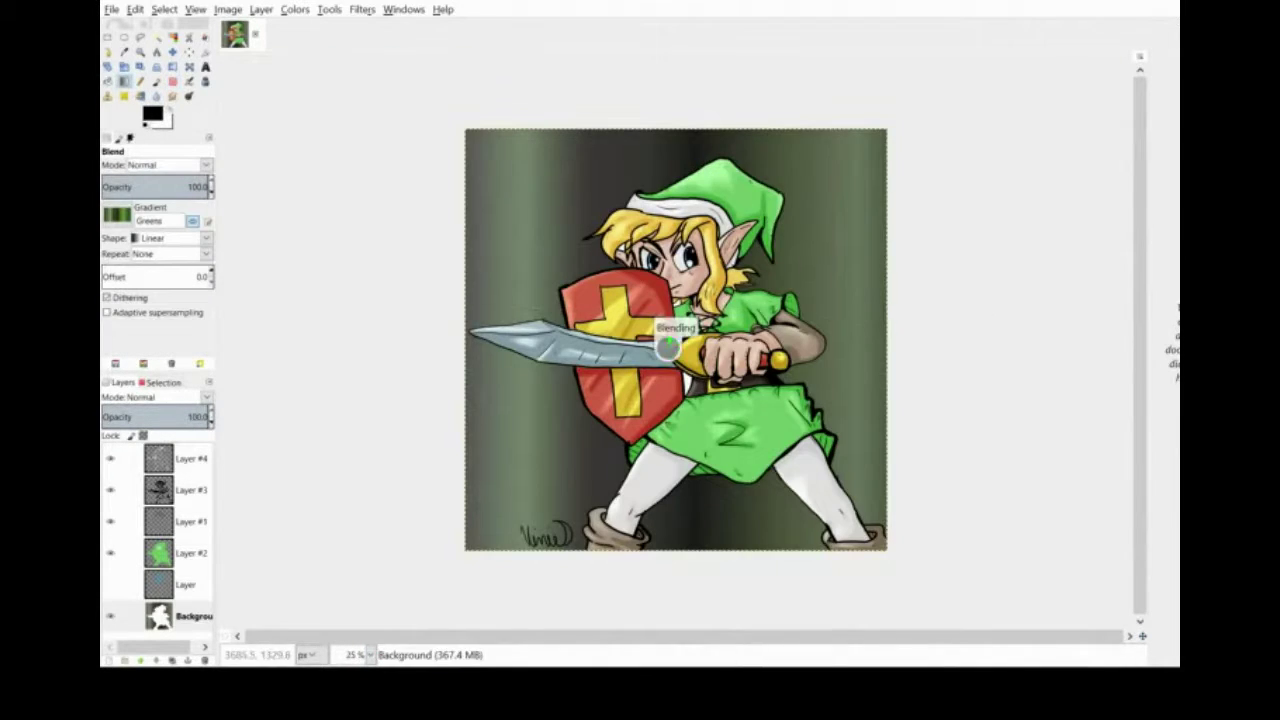
# Step: Lower the saturation of the green gradient background with Hue-Saturation
pyautogui.click(295, 9)
pyautogui.click(343, 48)
pyautogui.moveTo(300, 274); pyautogui.dragTo(273, 274)
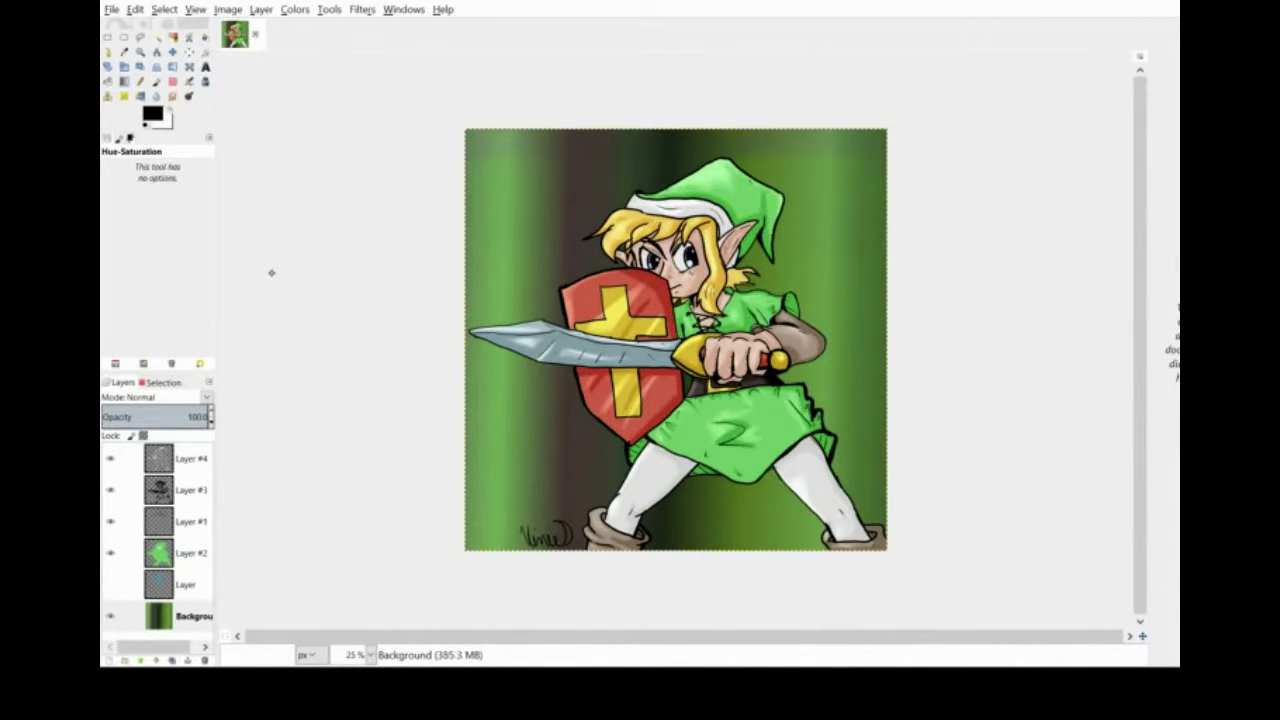
pyautogui.click(360, 349)
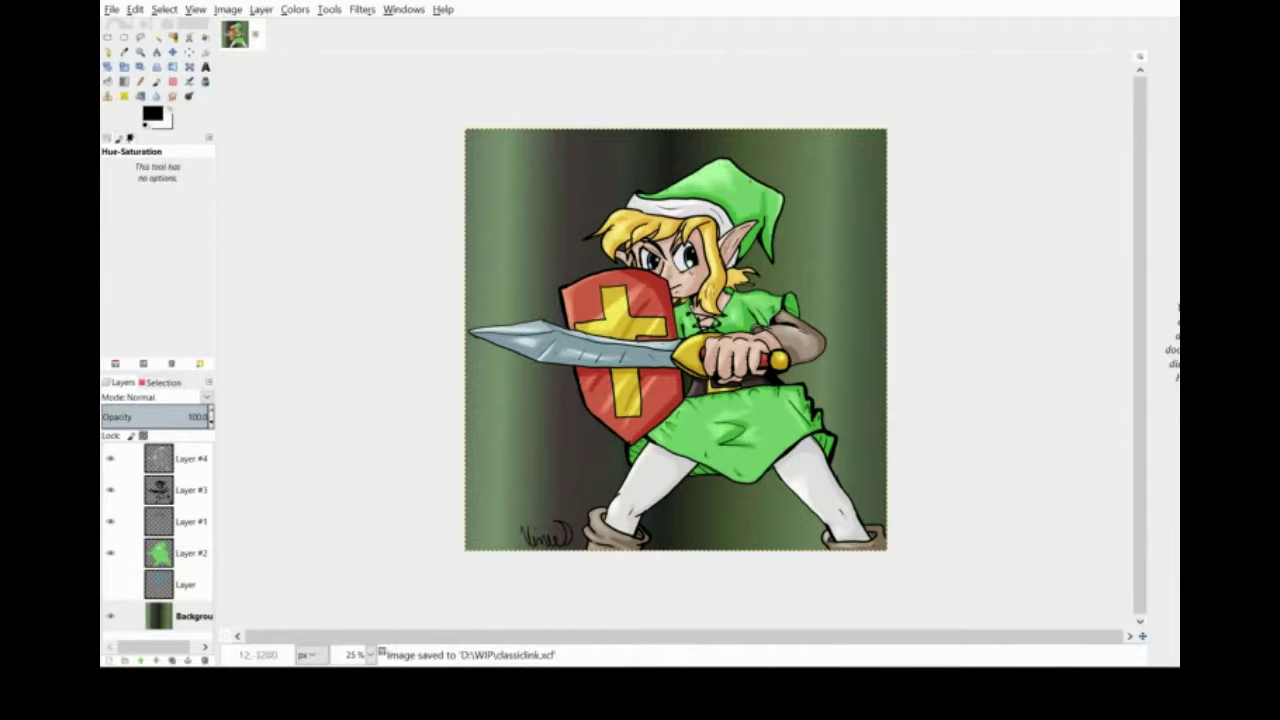